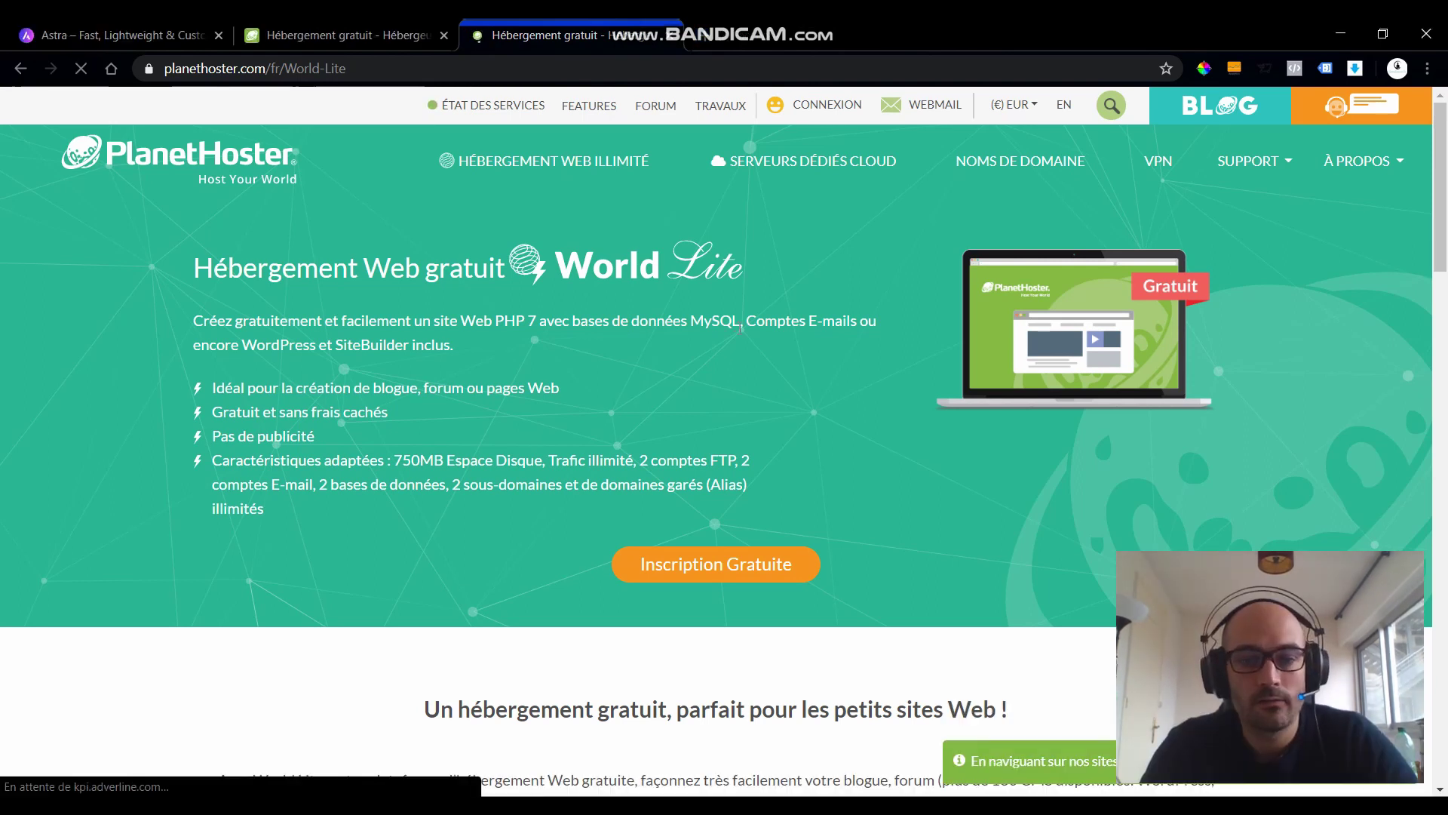
- Go to the free World Lite sign-up and enter the domain name nomdomaine
scroll(742, 339, "down", 4)
scroll(742, 339, "down", 10)
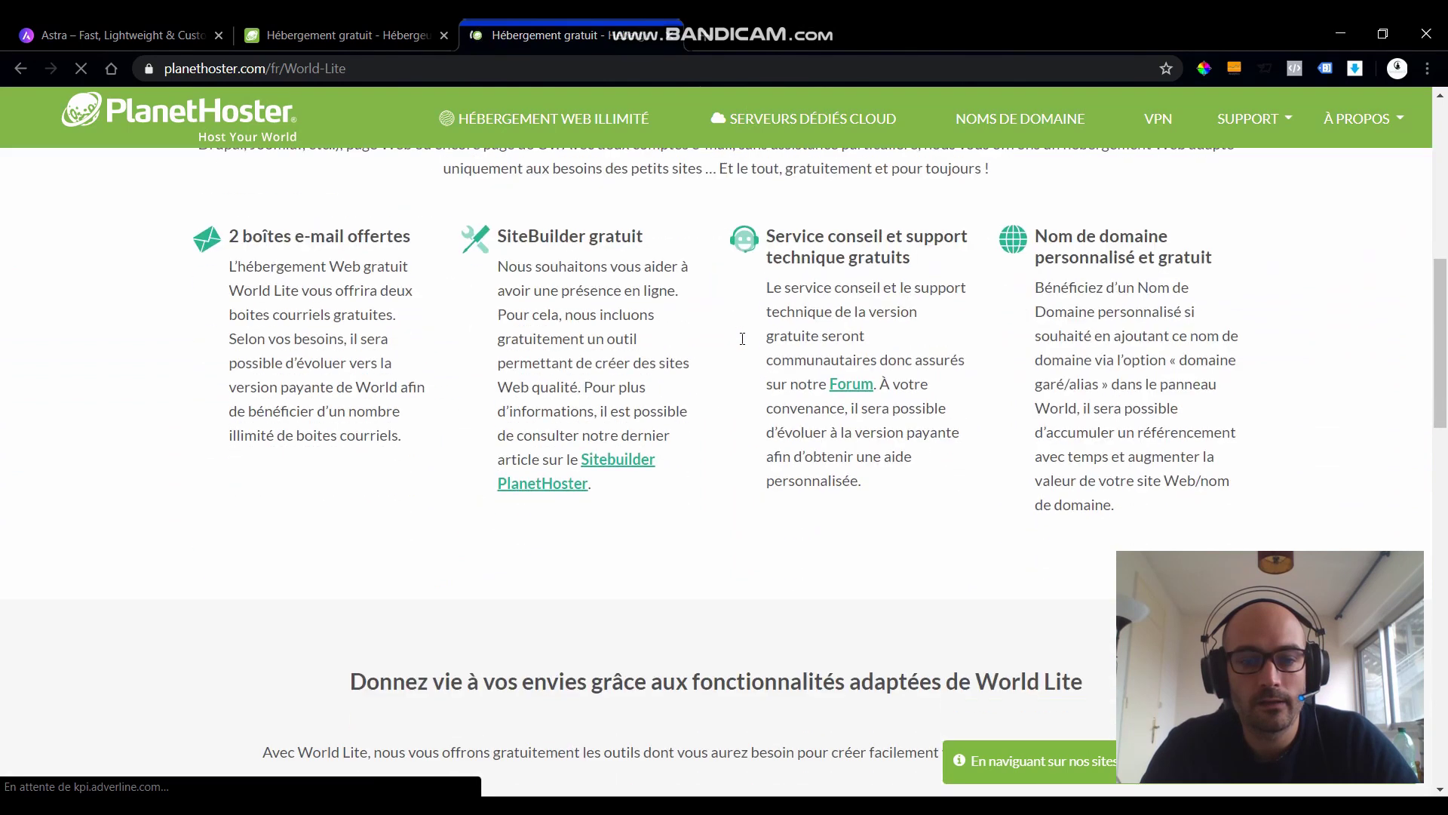
scroll(724, 342, "up", 13)
left_click(701, 481)
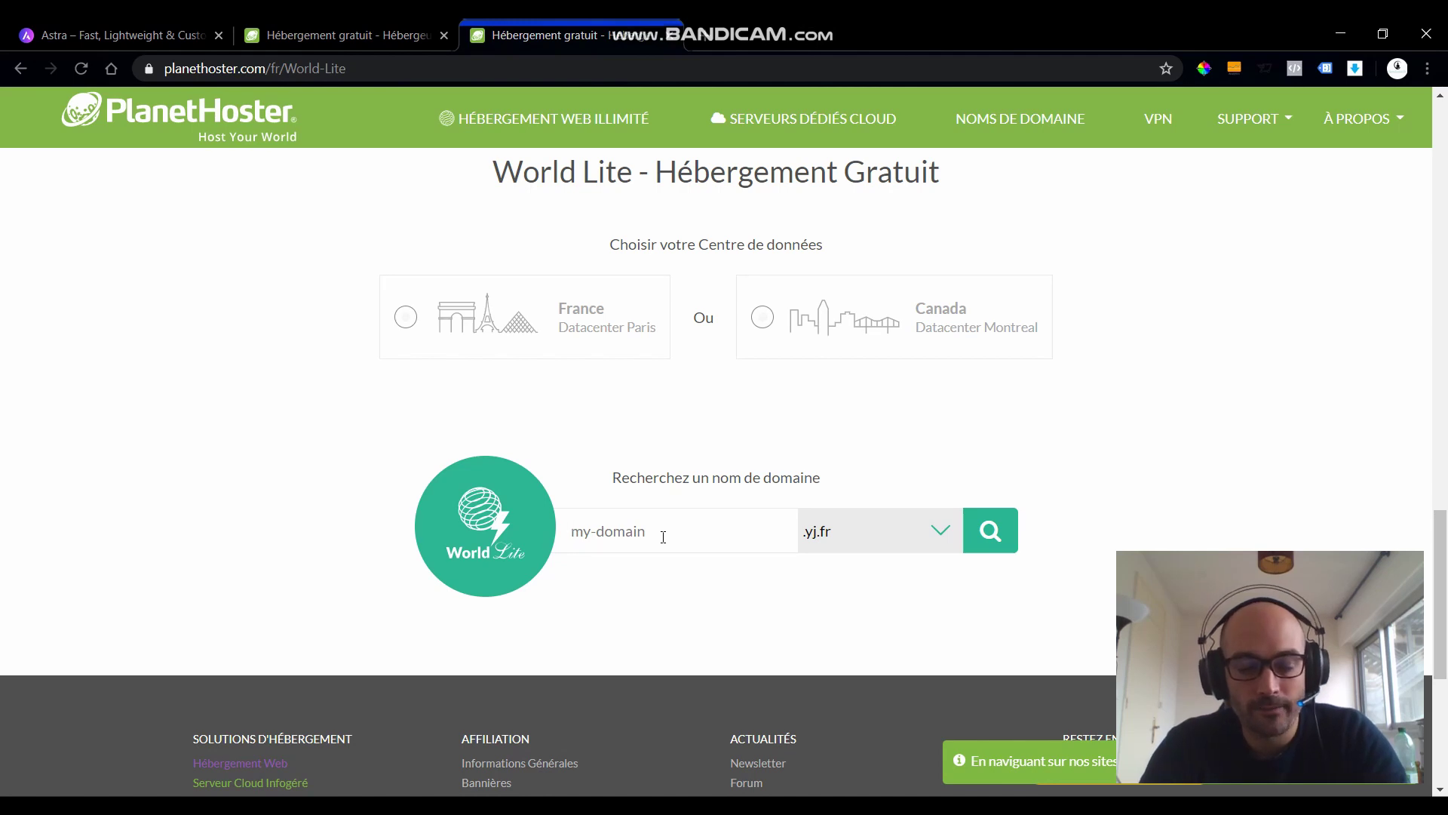
type("nomdomane")
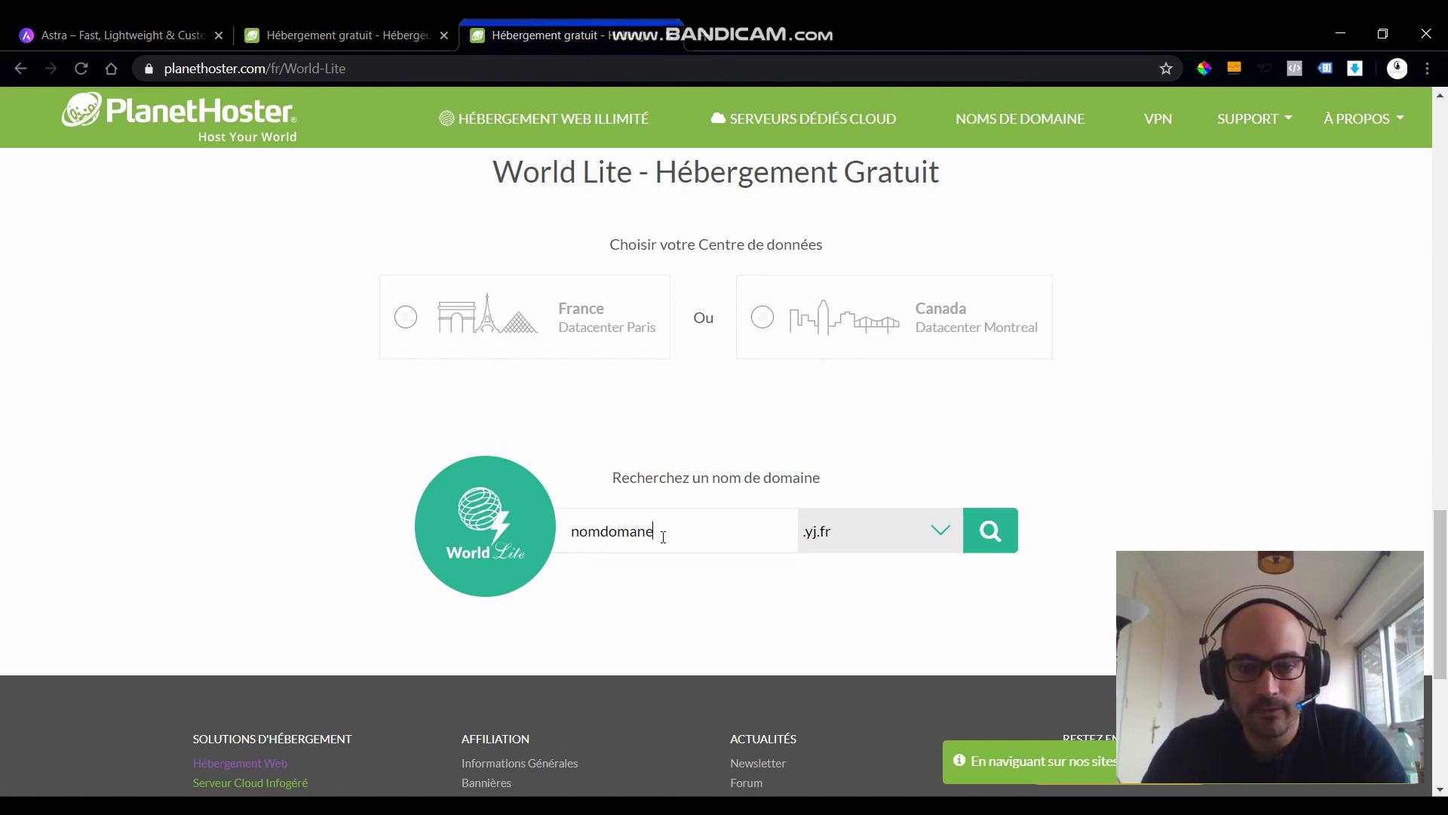
key("BackSpace")
key("BackSpace")
type("ine")
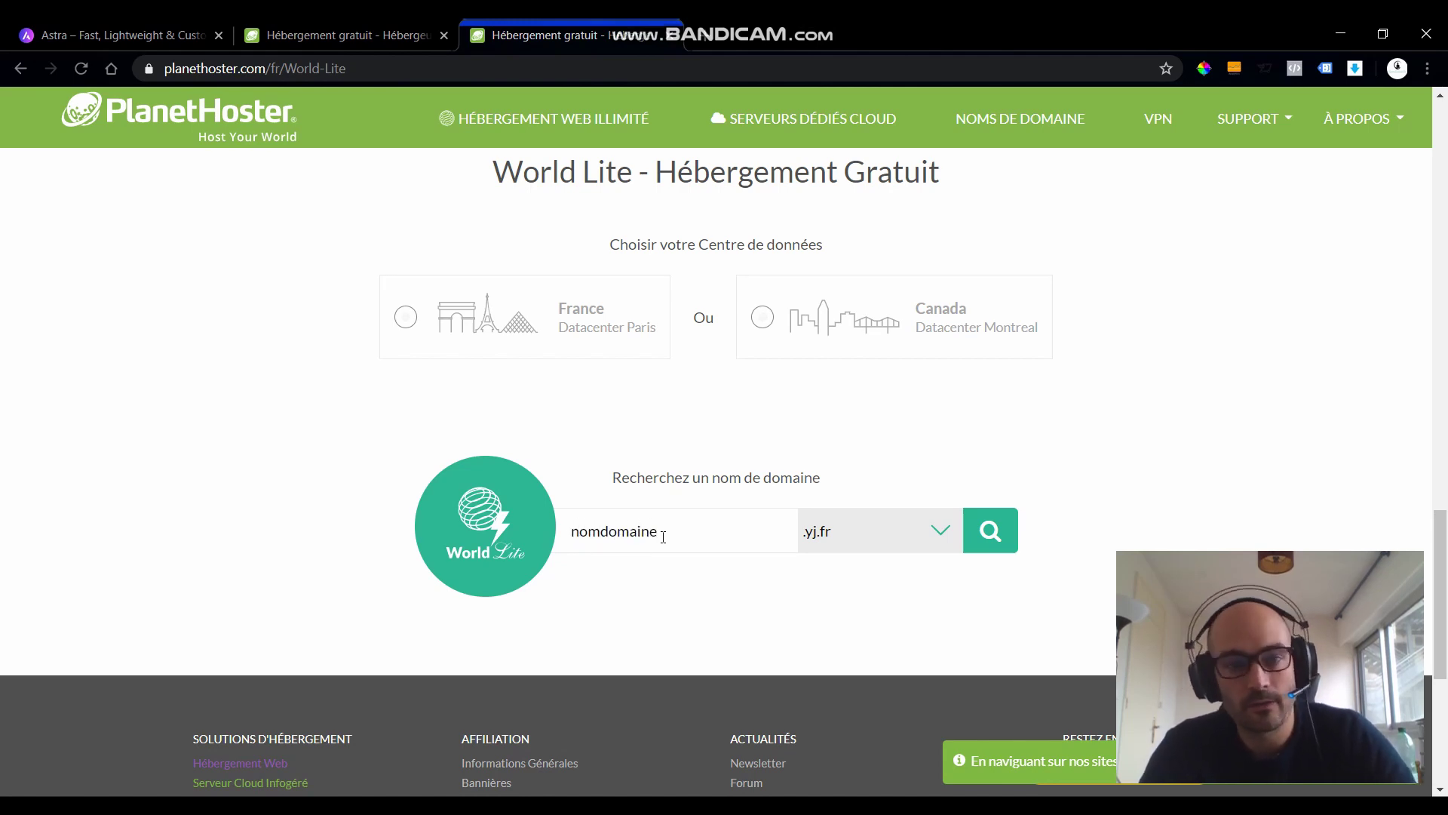
- Choose the France Paris datacenter and keep .yj.fr as the domain extension
left_click(474, 347)
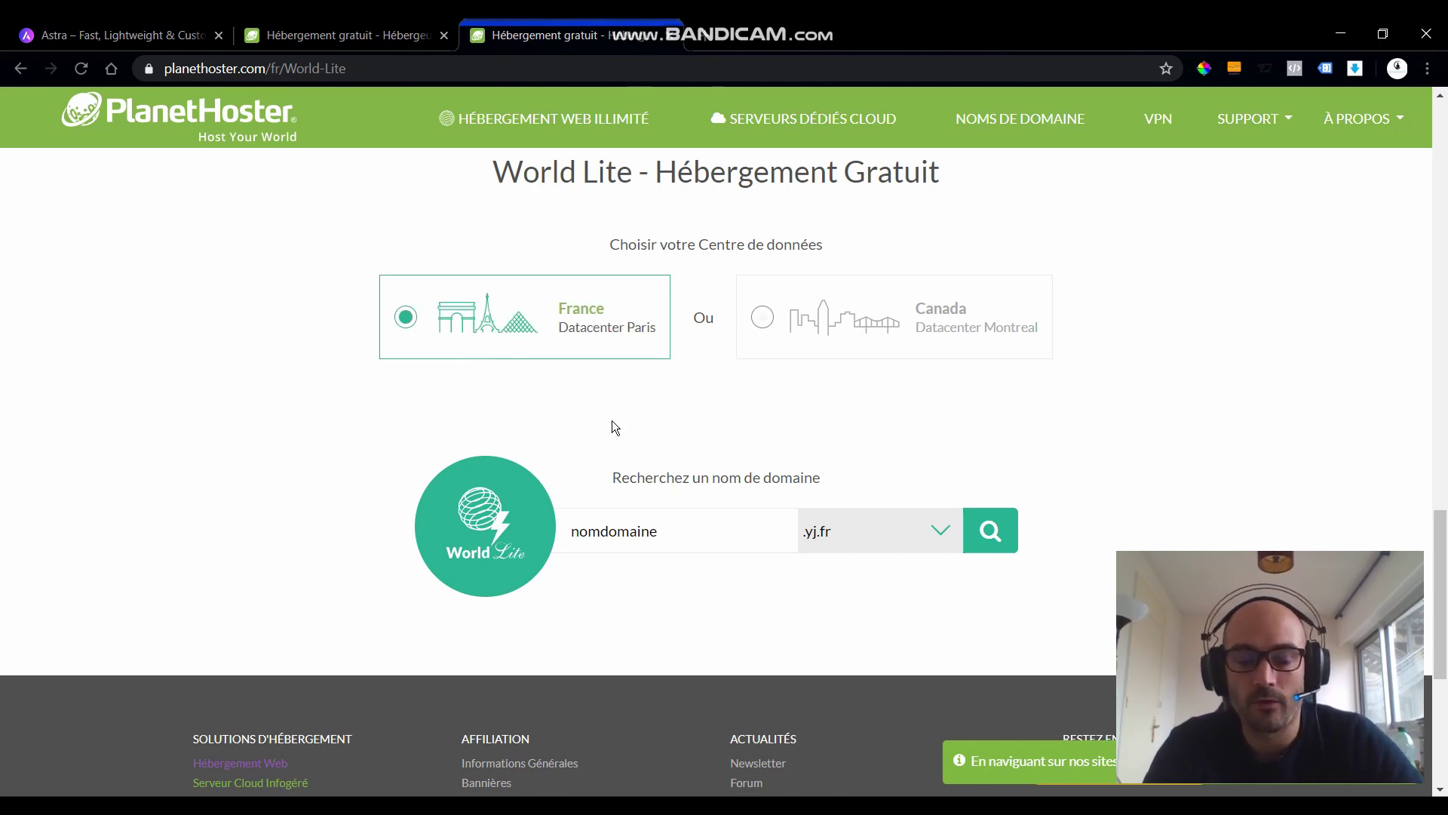
left_click(860, 537)
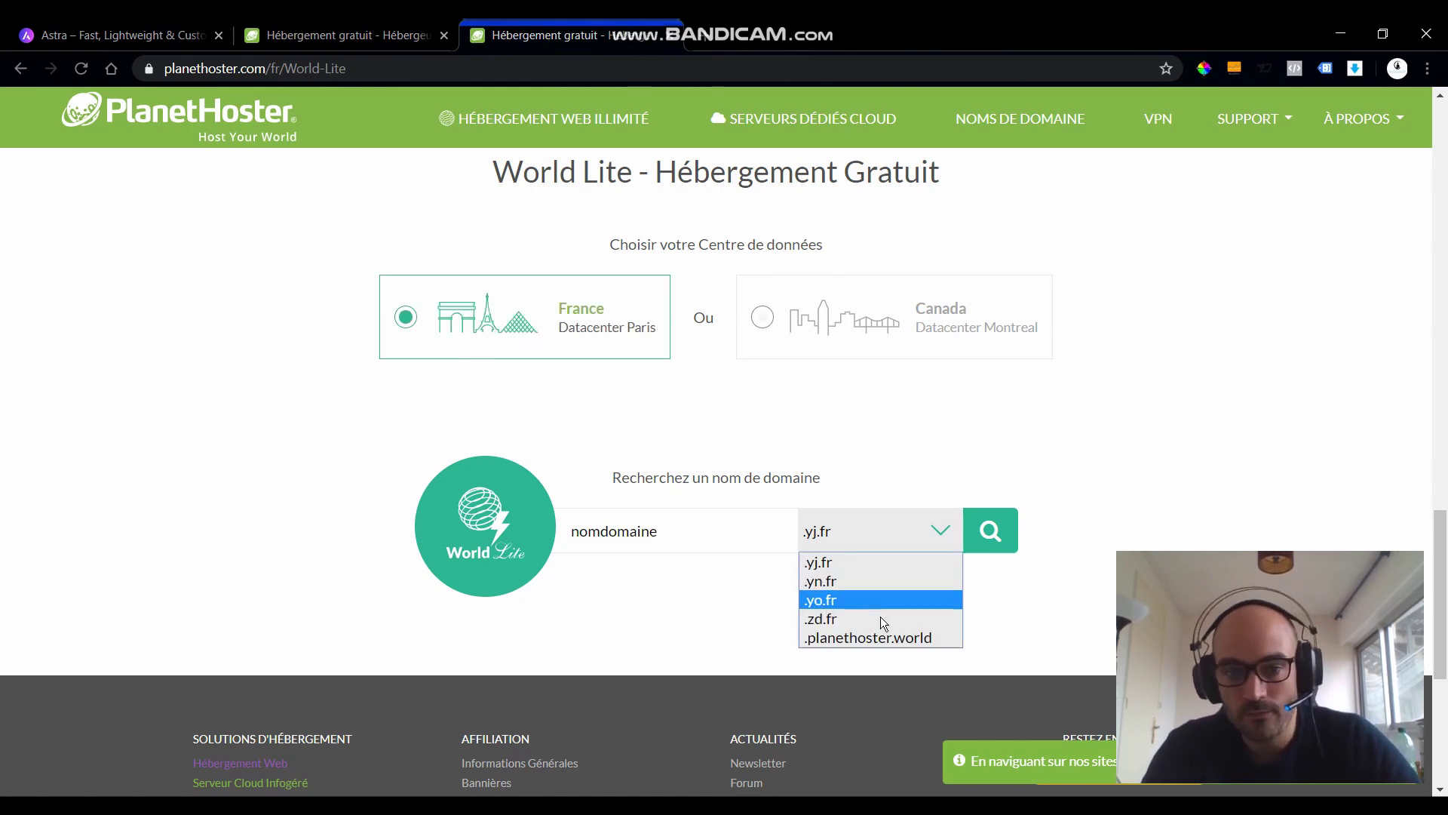
left_click(859, 559)
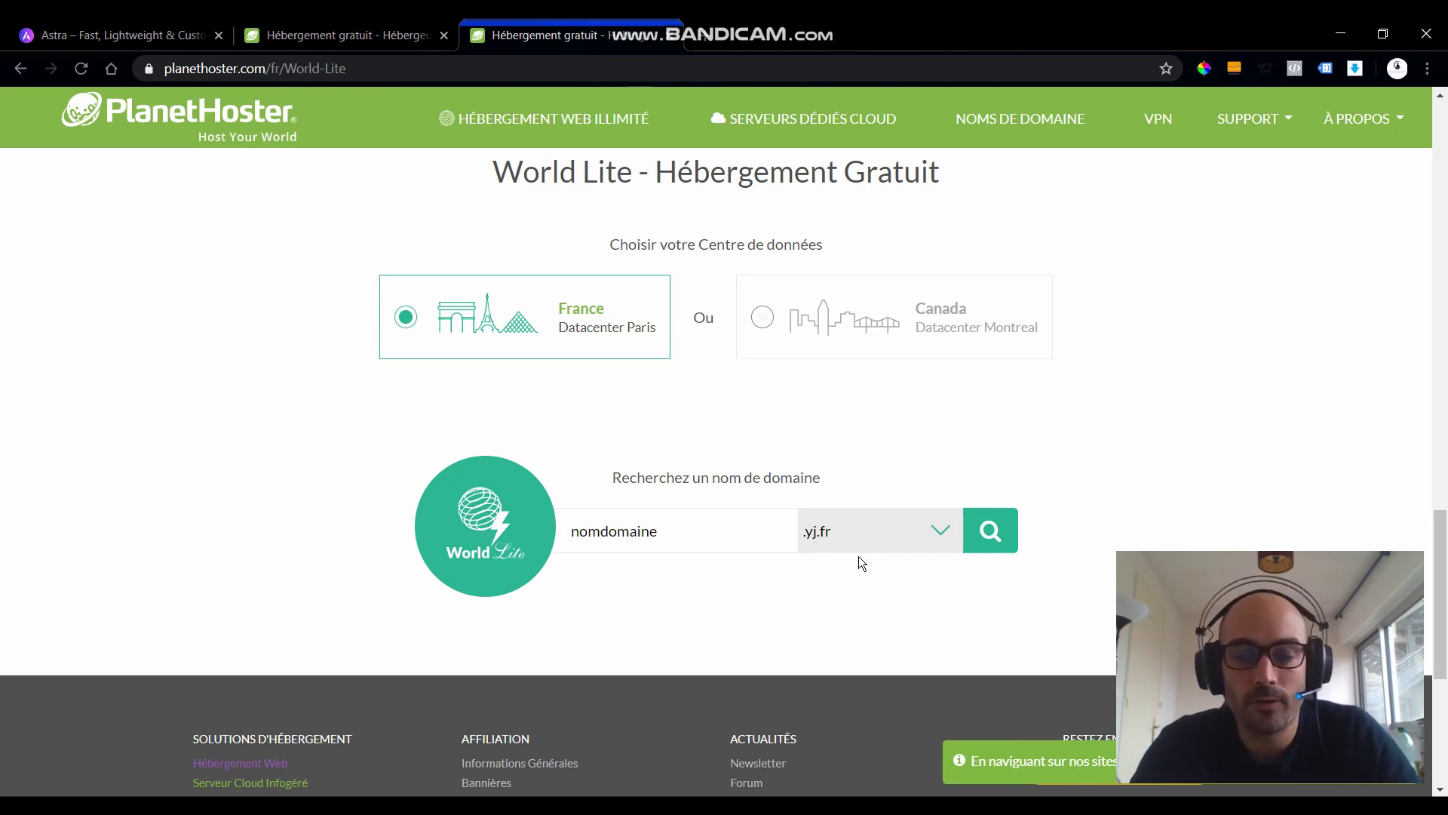
- Search the nomdomaine.yj.fr domain and start entering the Téléphone field of the client form
left_click(990, 531)
scroll(508, 394, "down", 3)
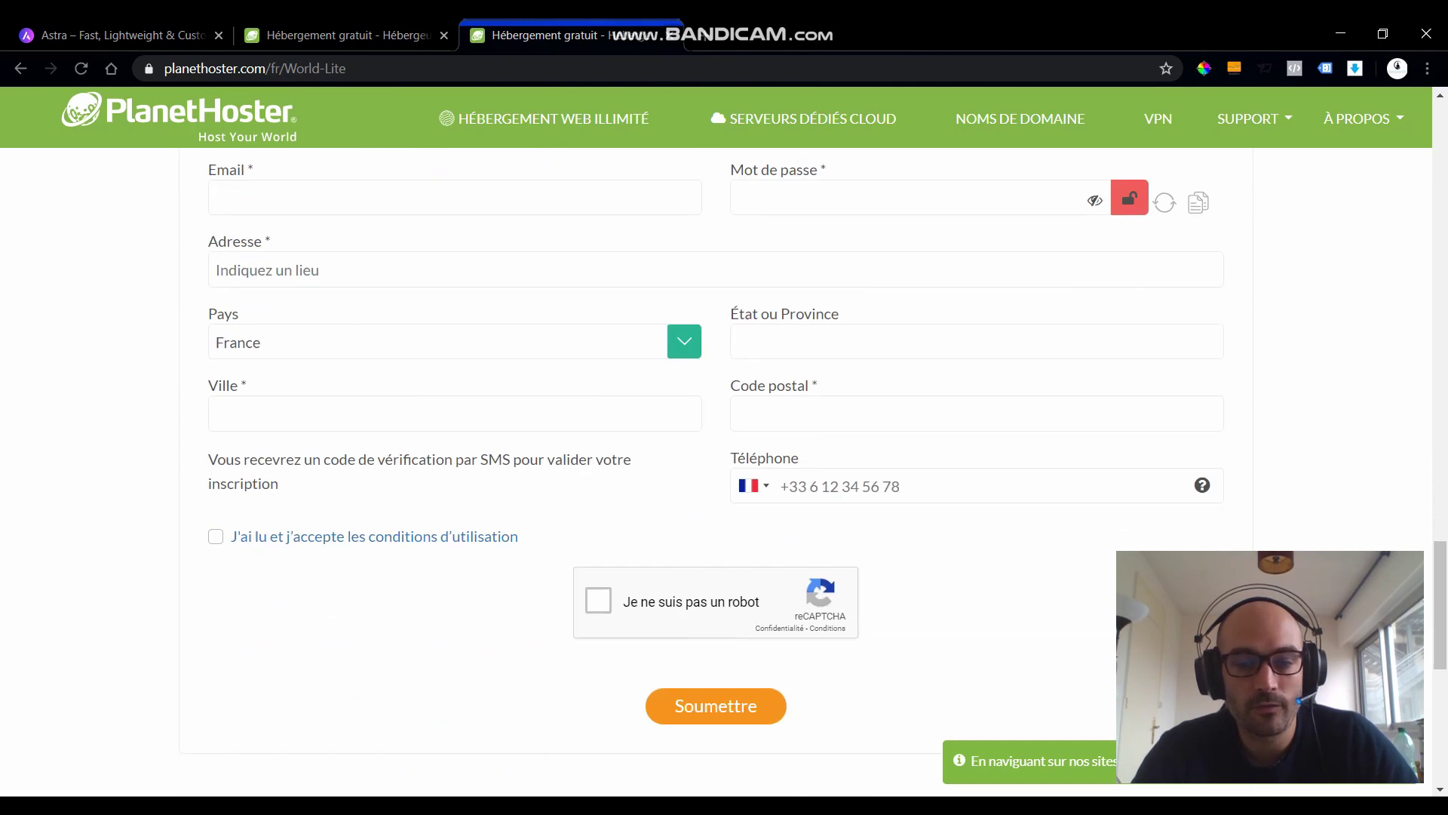
scroll(802, 337, "up", 4)
scroll(785, 220, "down", 4)
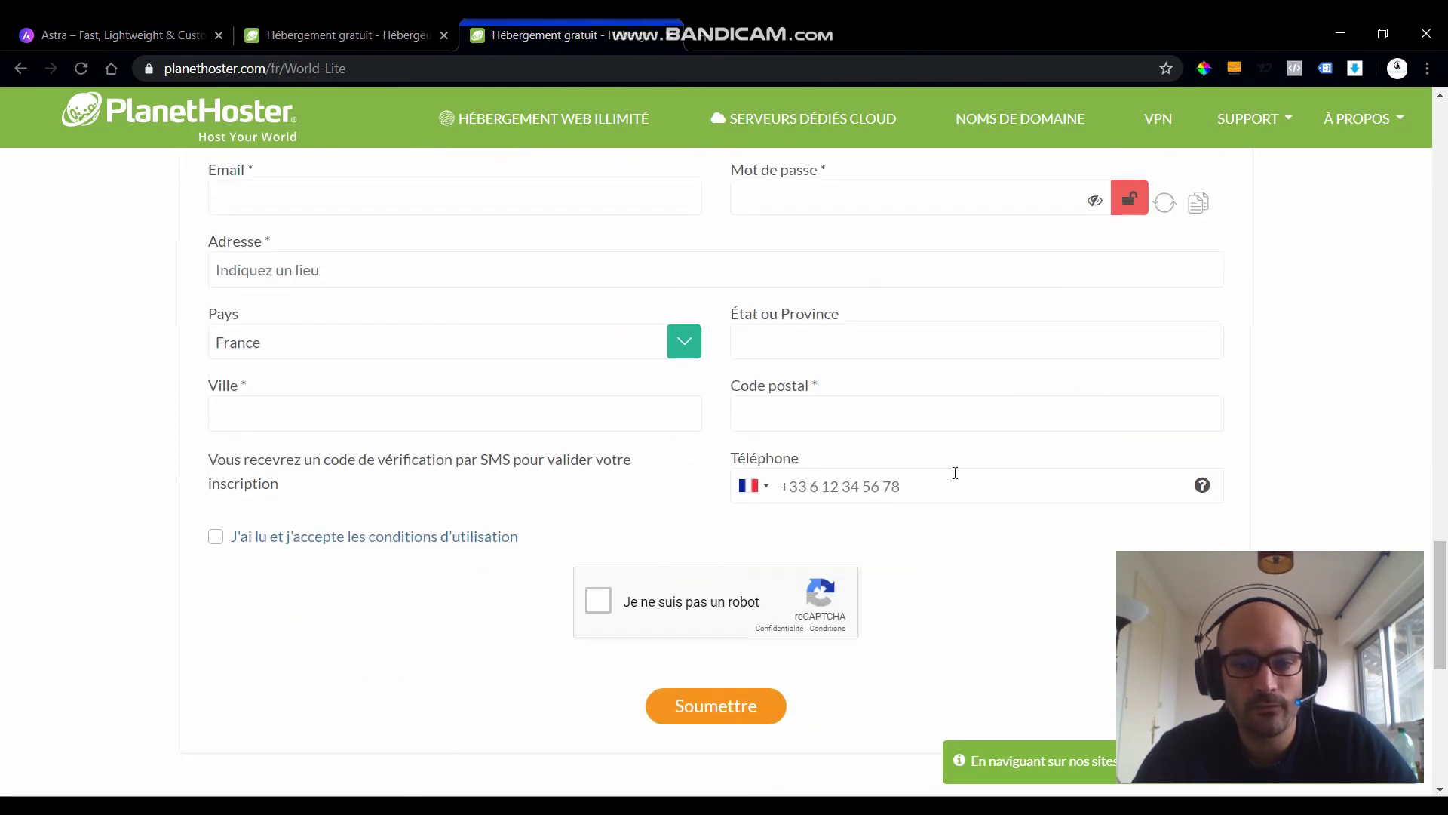
left_click(840, 491)
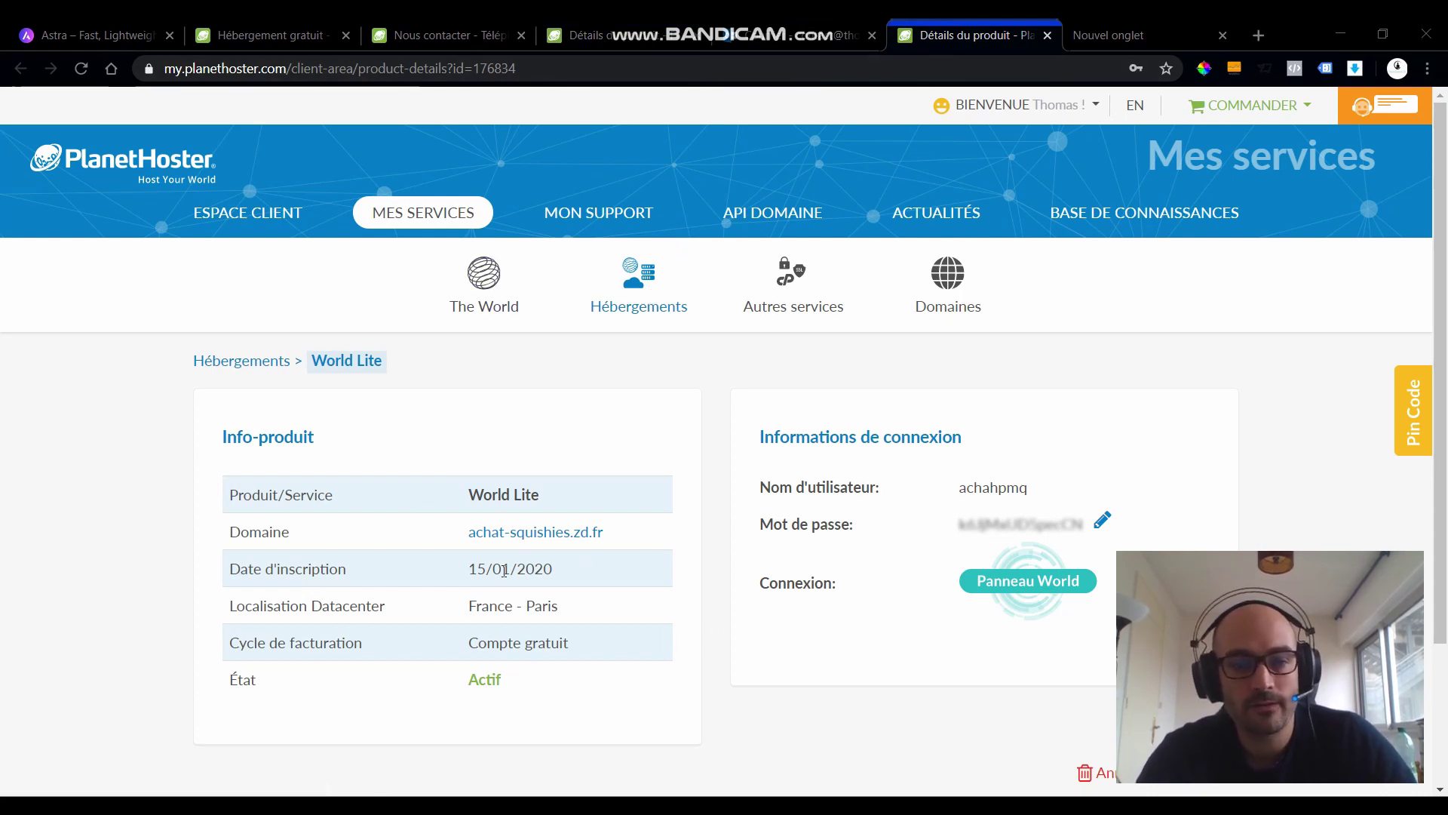
- Open the Panneau World for the achat-squishies.zd.fr hosting in a new tab
left_click_drag(522, 542, 604, 591)
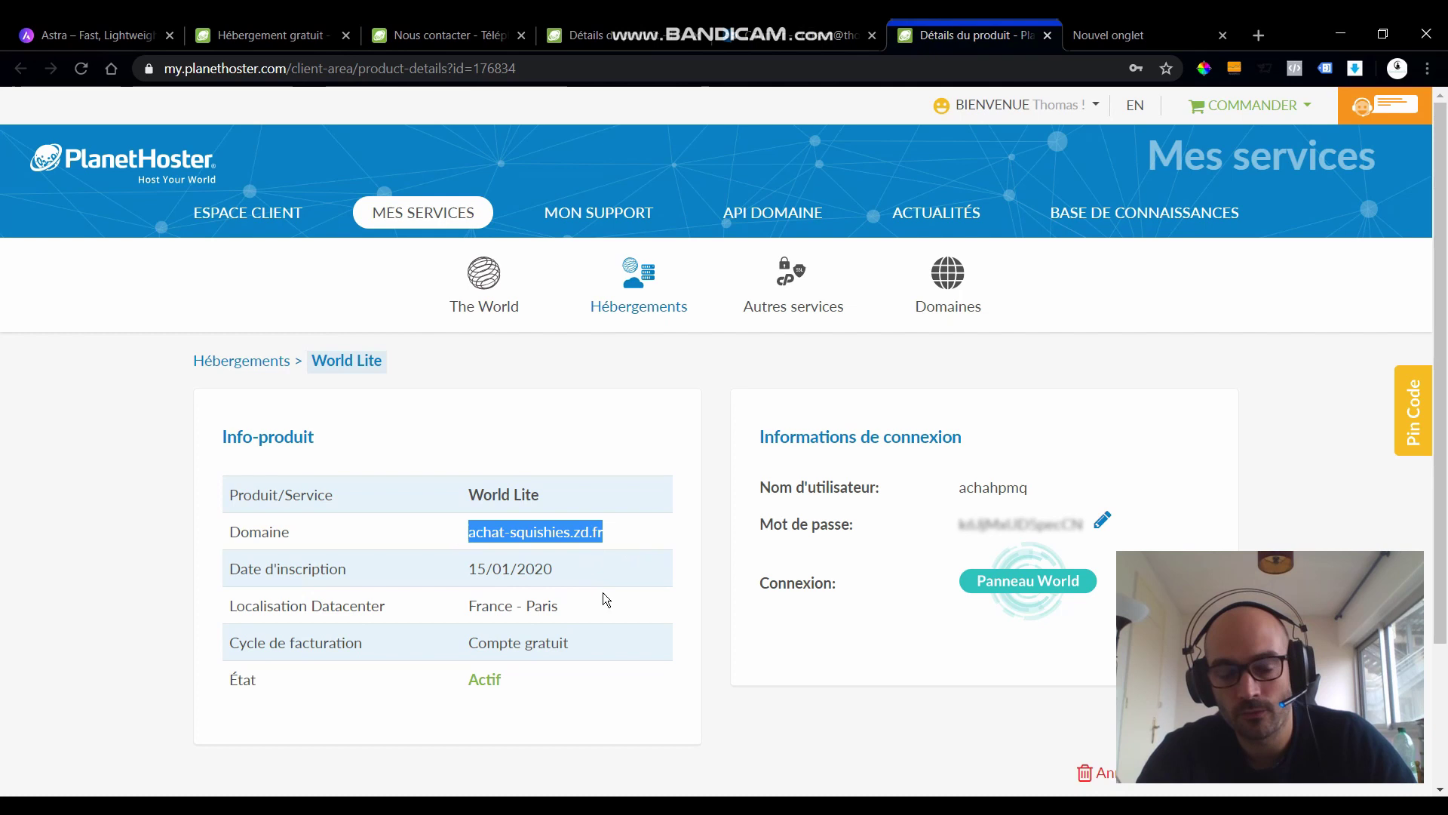
left_click(696, 641)
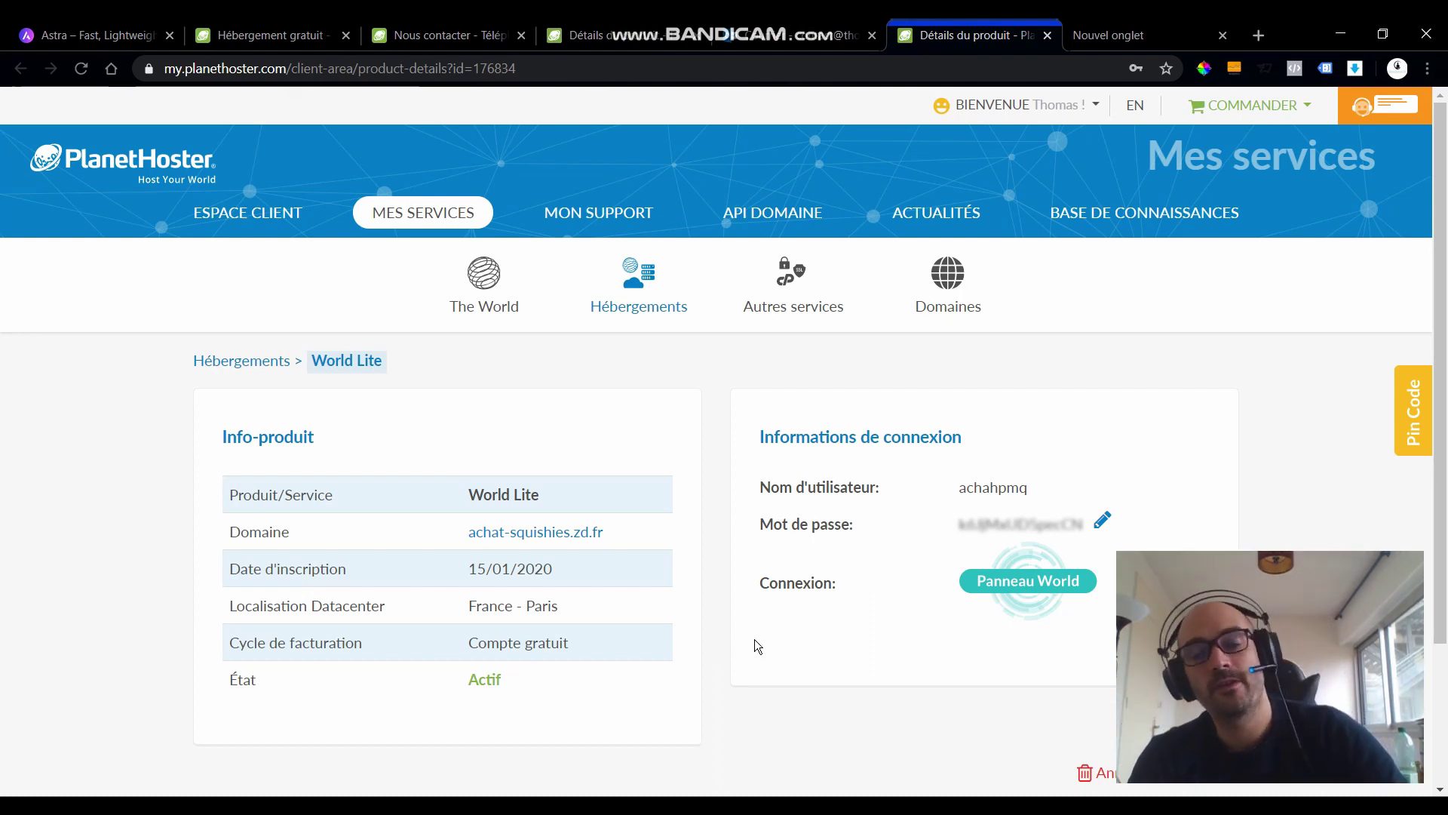
left_click(1001, 587)
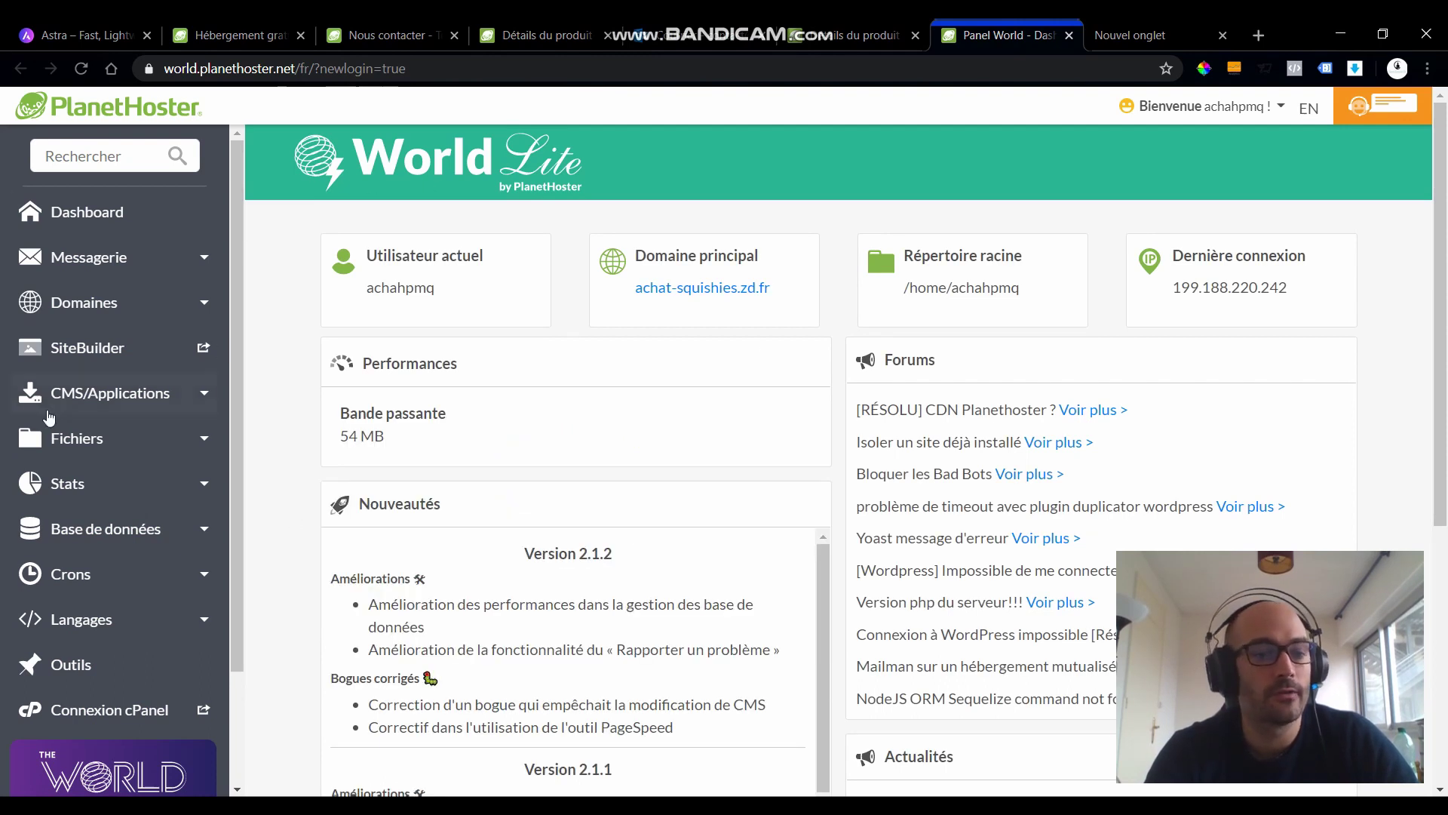
- Open CMS/Applications > Applications and launch the WordPress installer
left_click(174, 396)
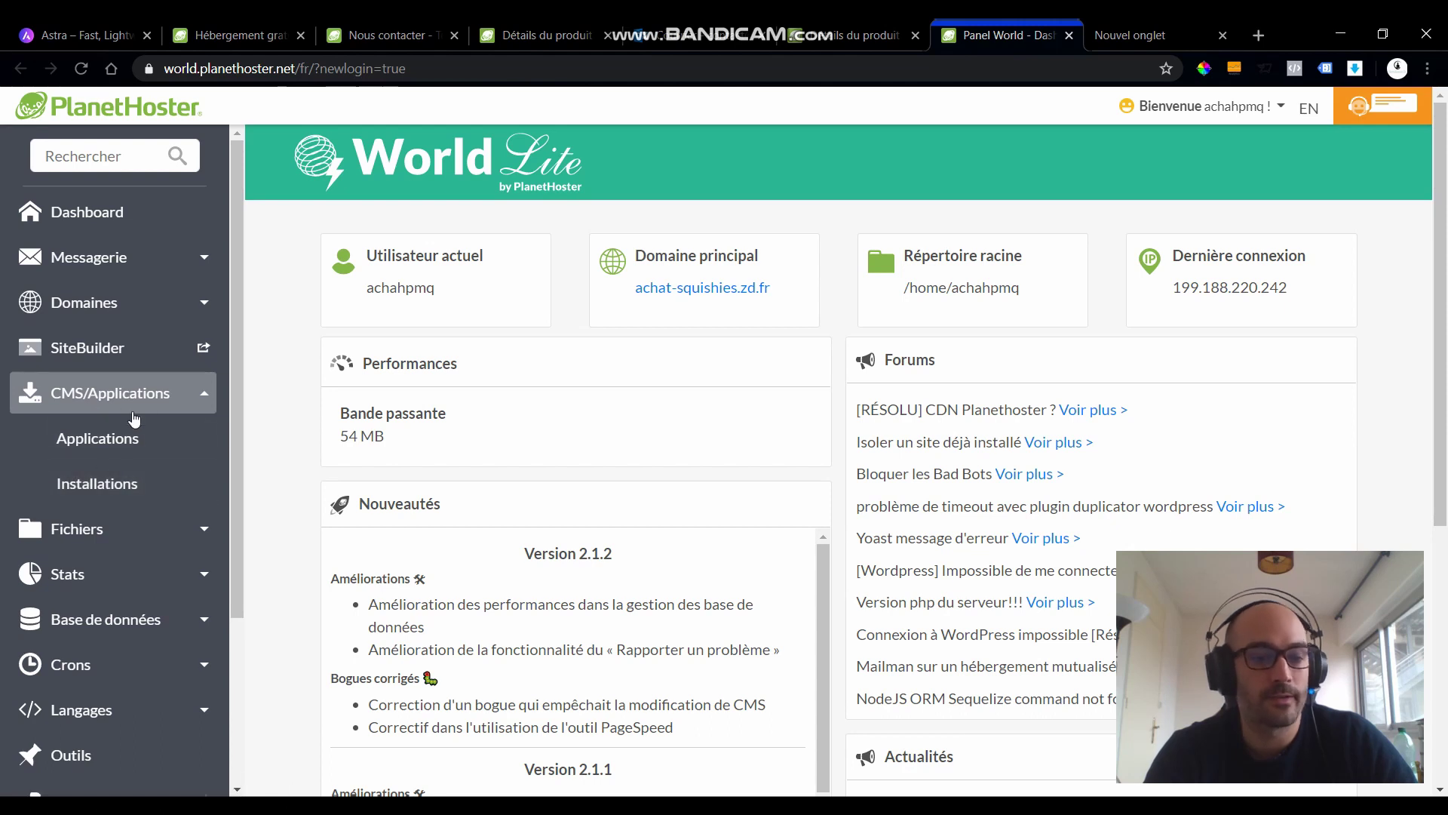
left_click(105, 451)
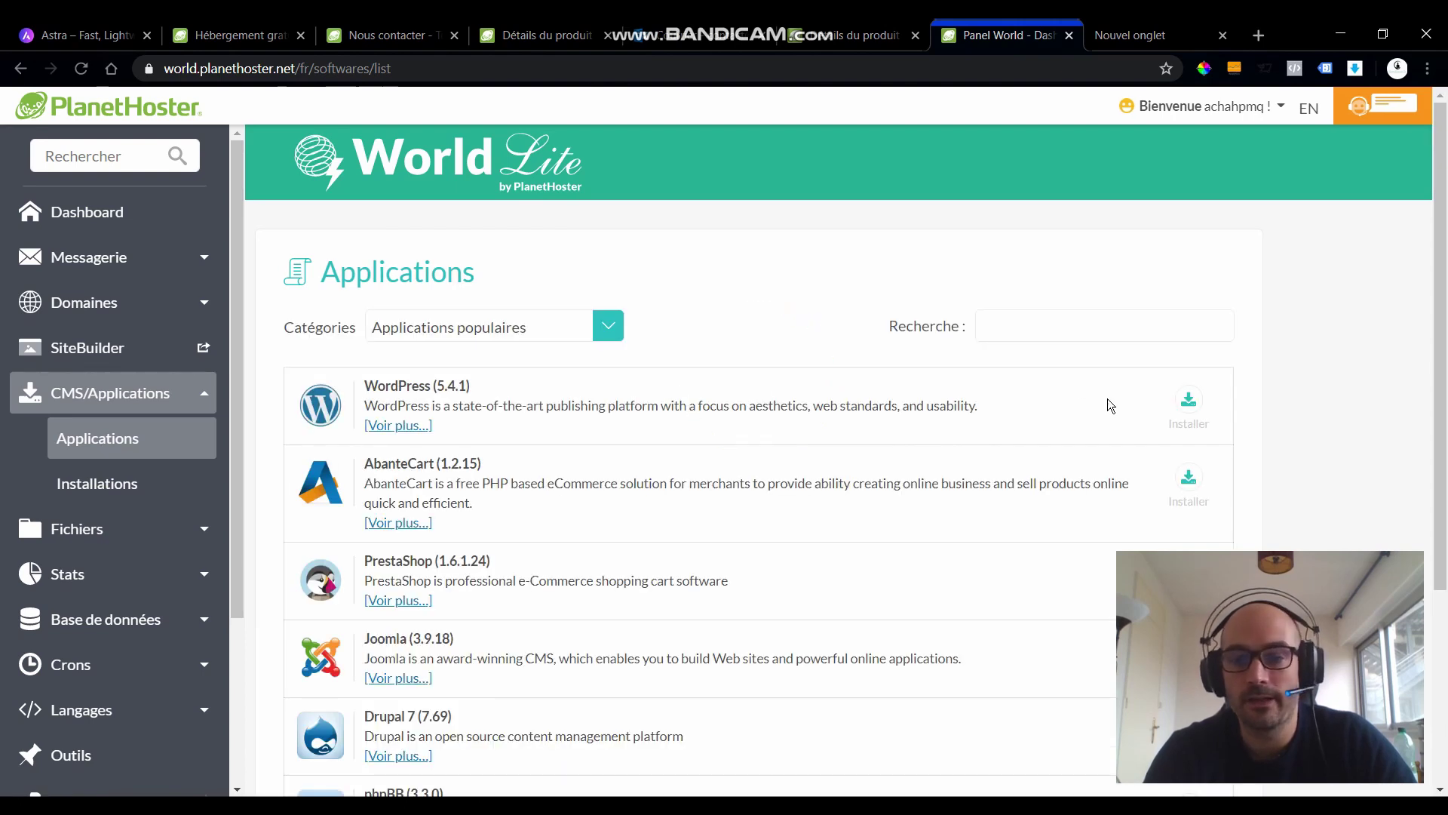
left_click(1188, 399)
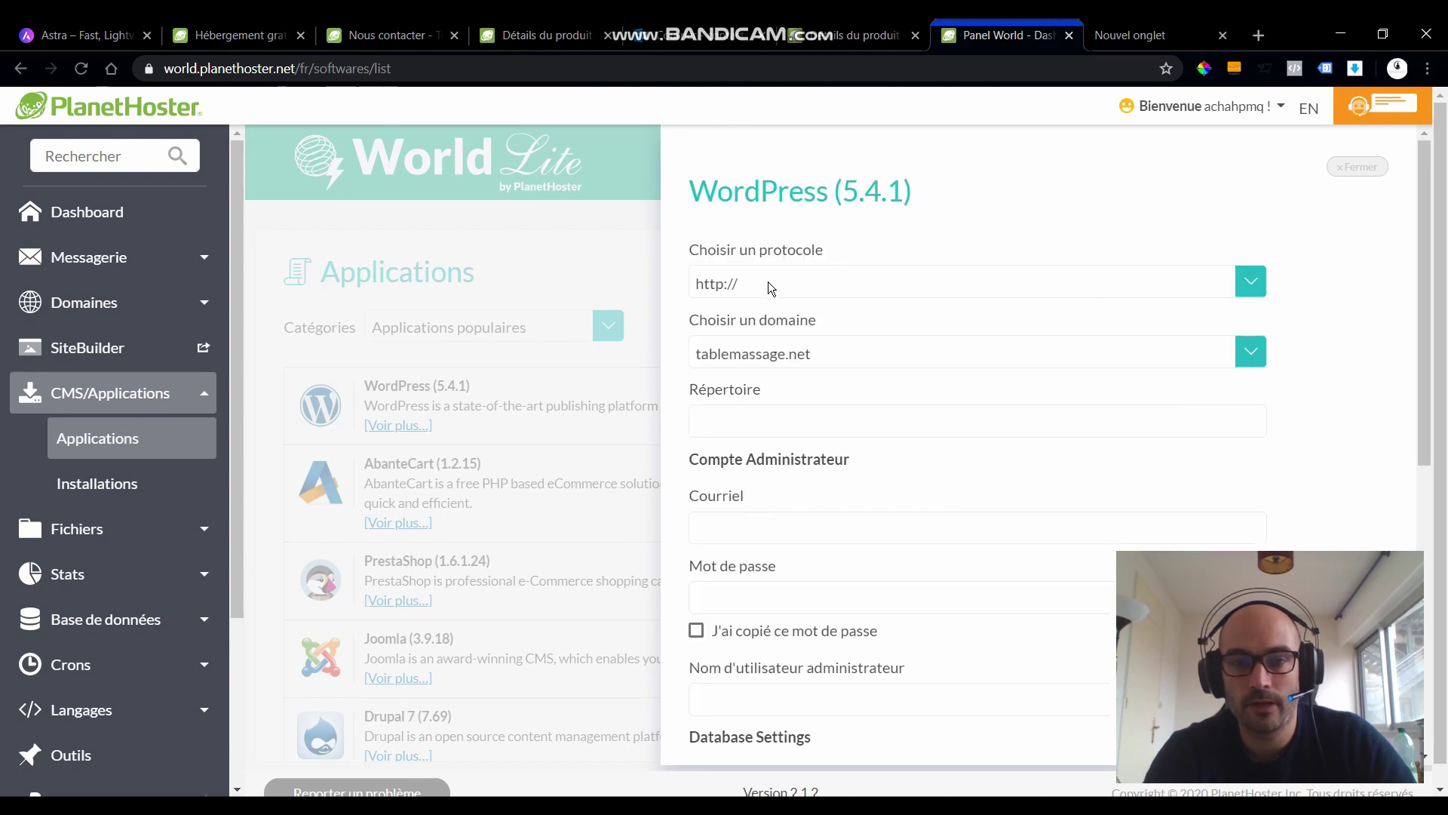
left_click(765, 287)
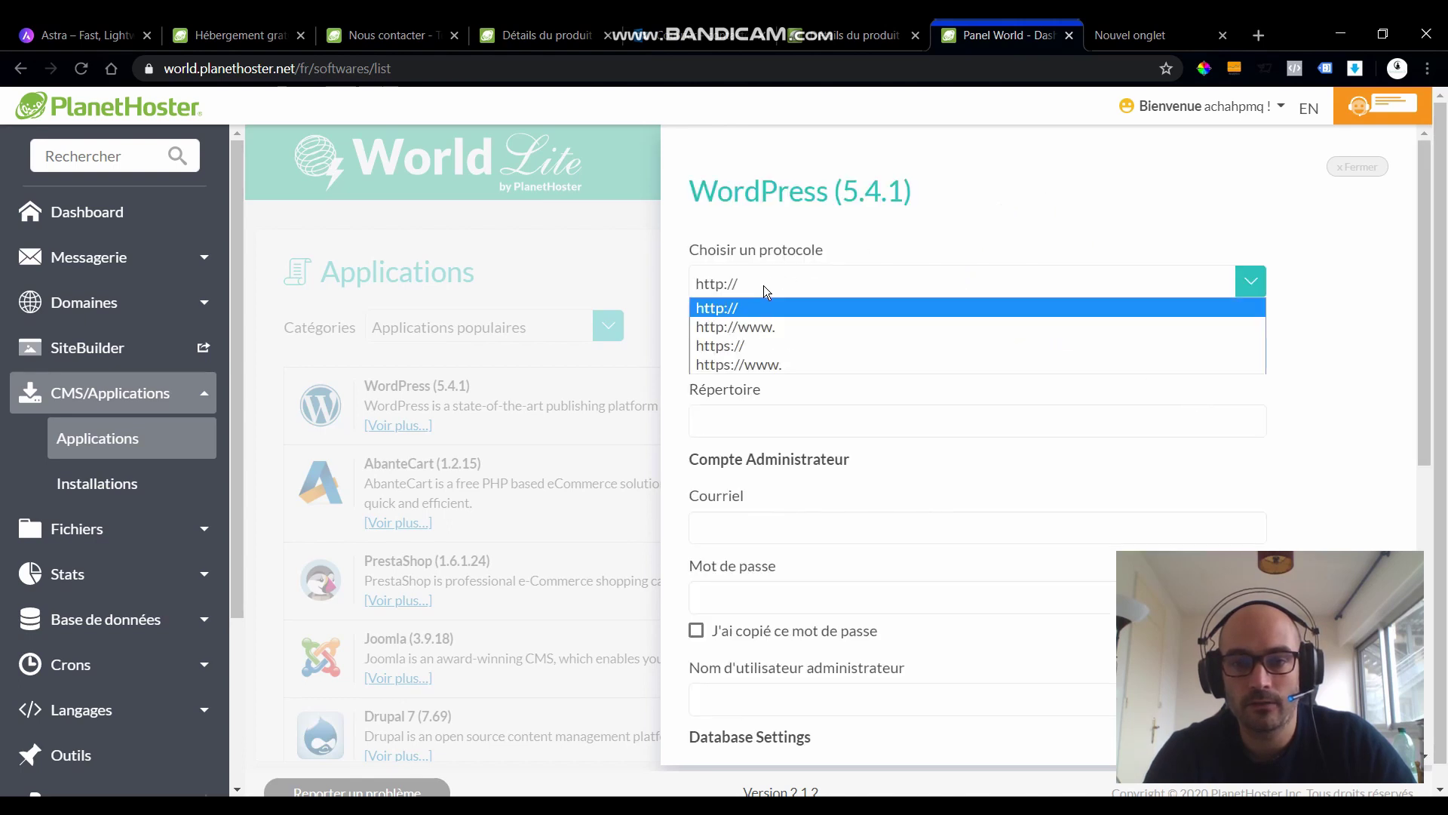
left_click(749, 364)
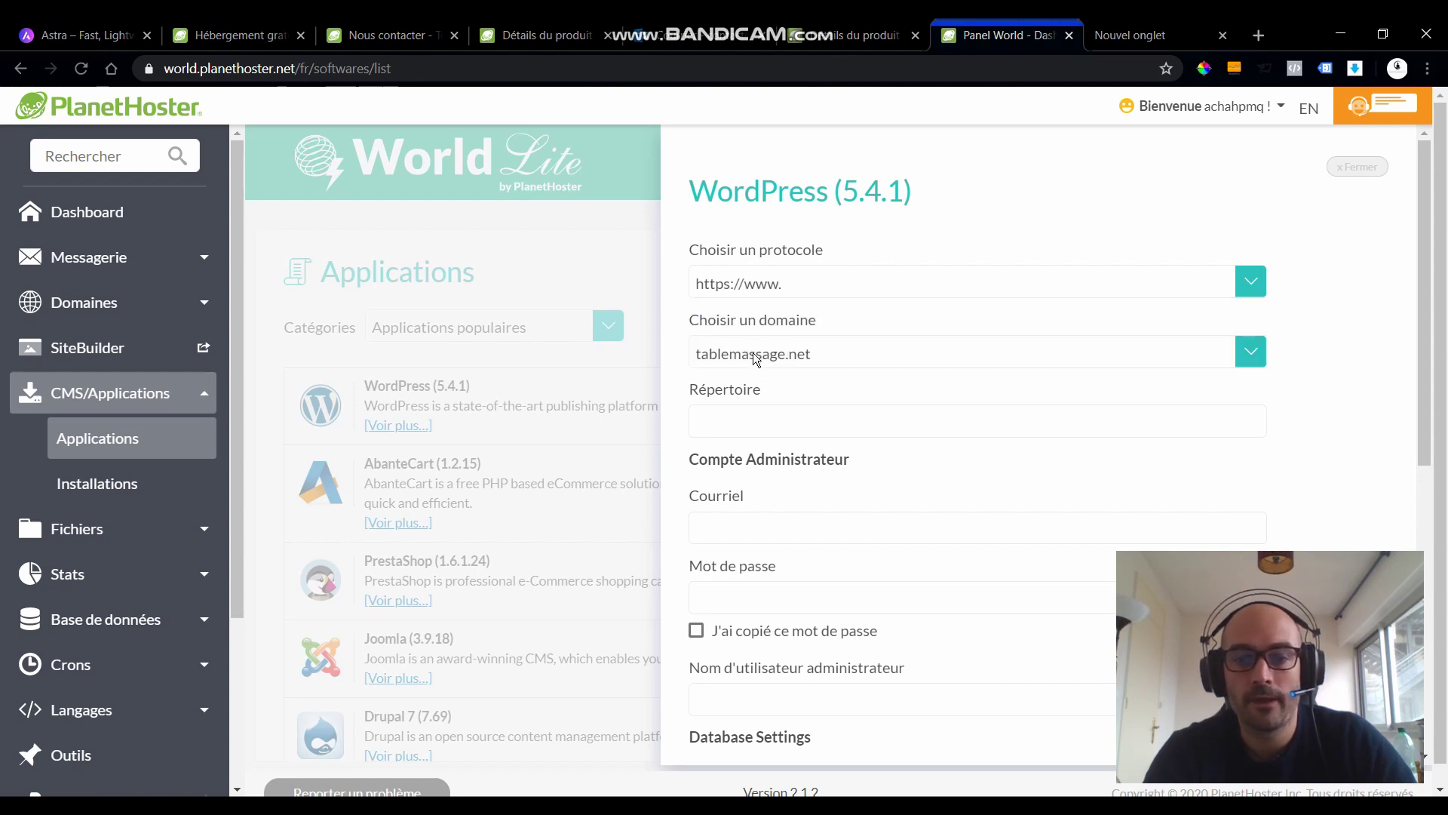
left_click(755, 355)
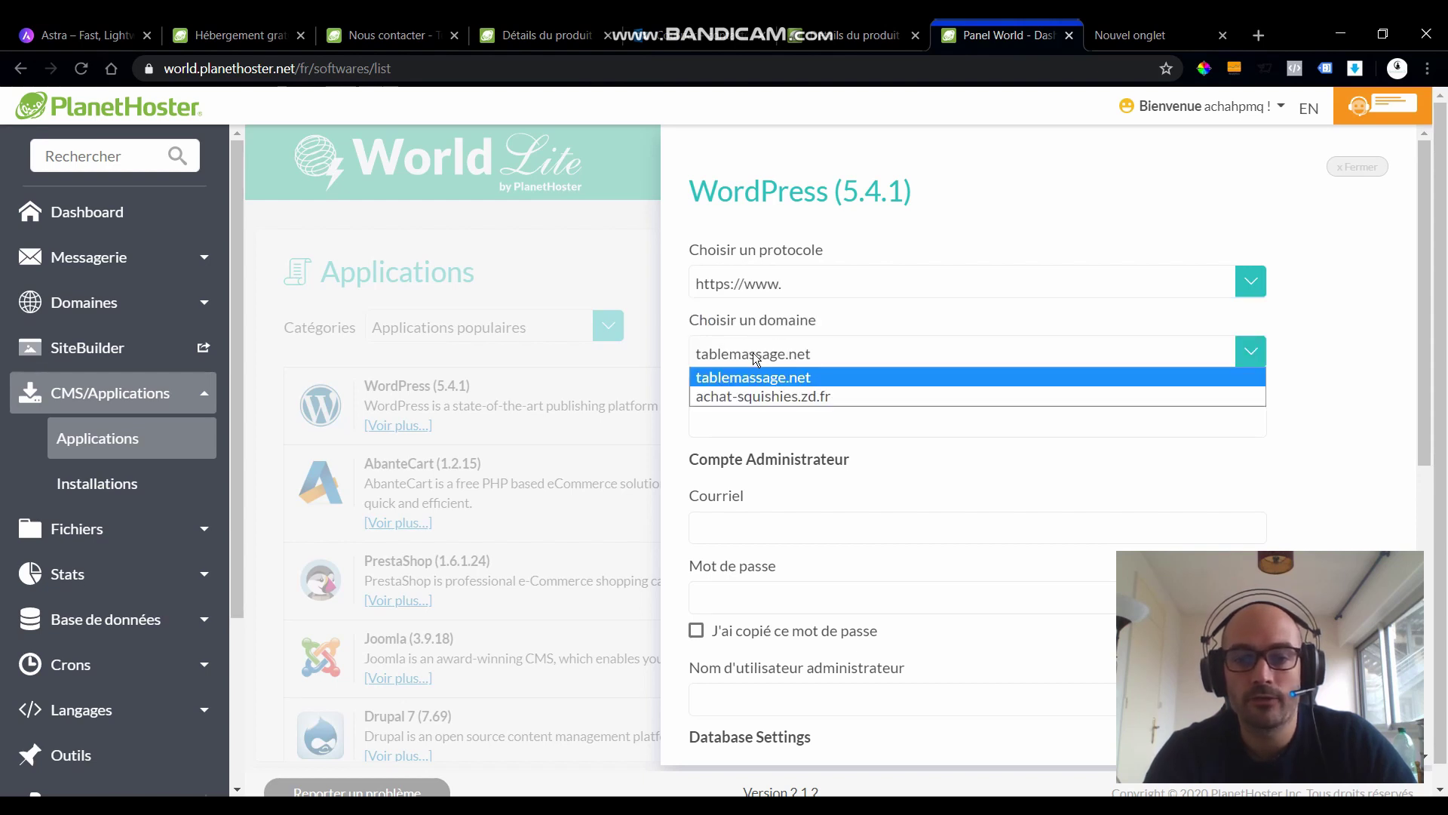
left_click(767, 397)
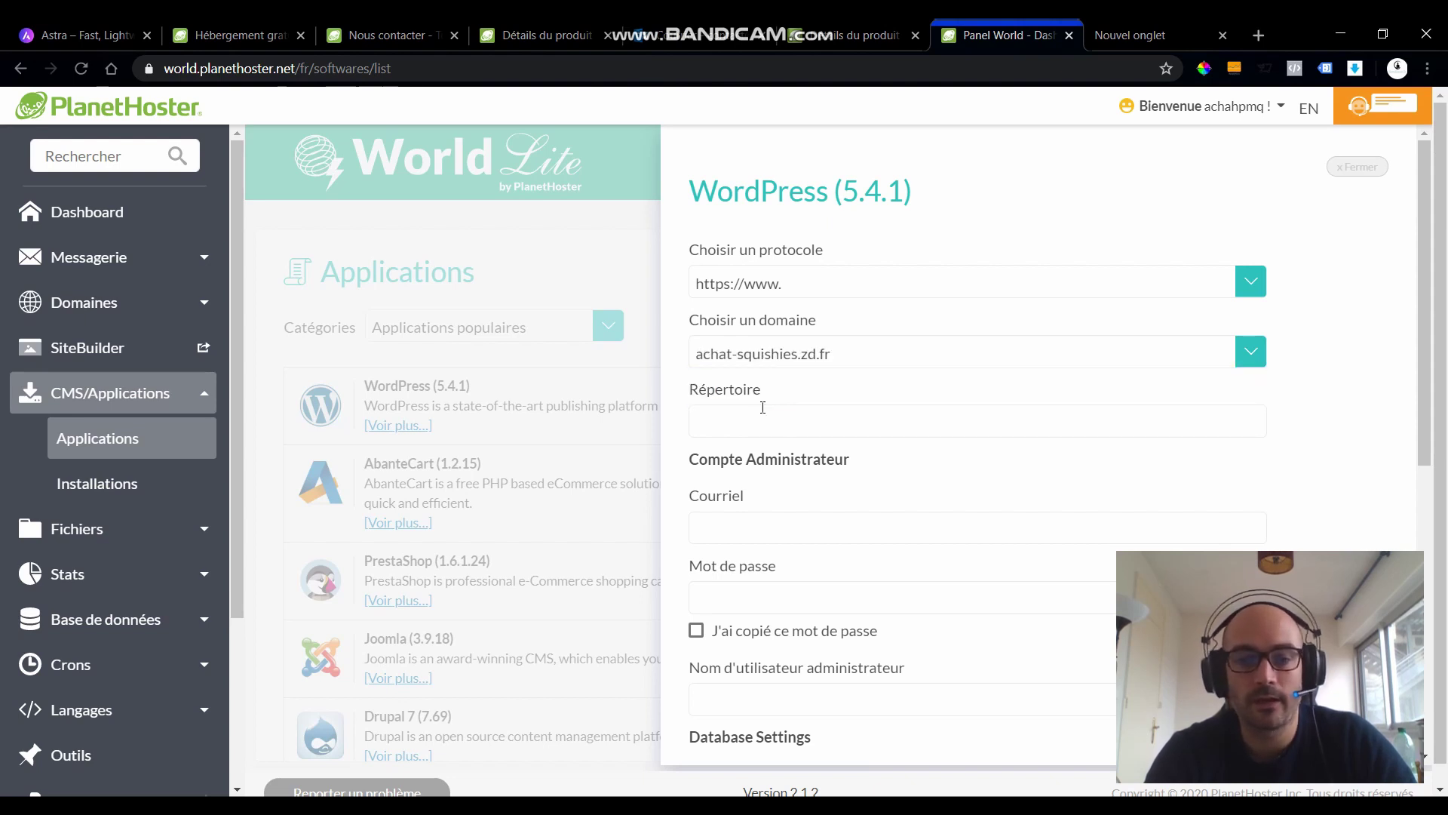
- Enter the admin password and tick 'J'ai copié ce mot de passe'
scroll(760, 429, "down", 2)
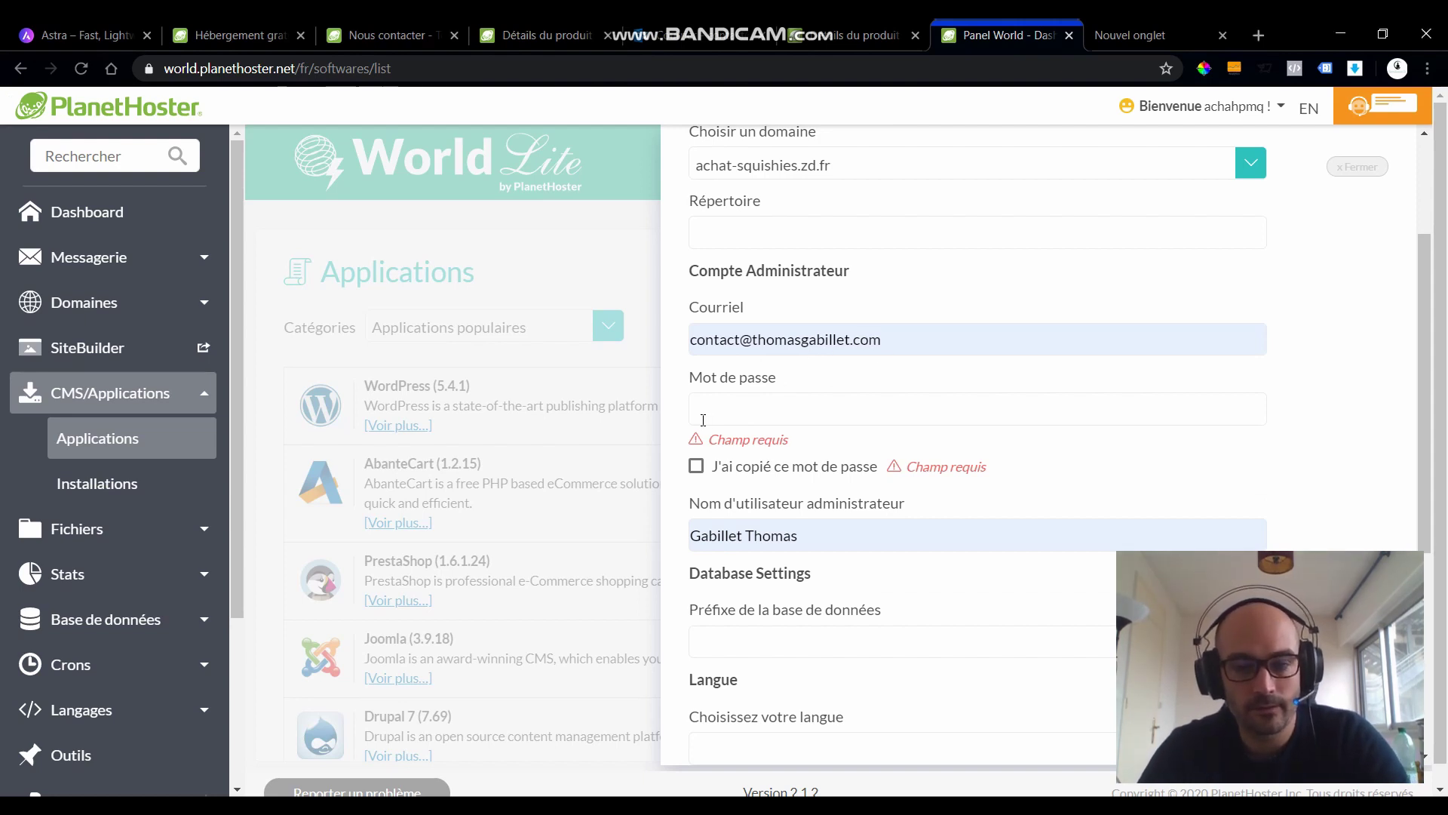
type("123456")
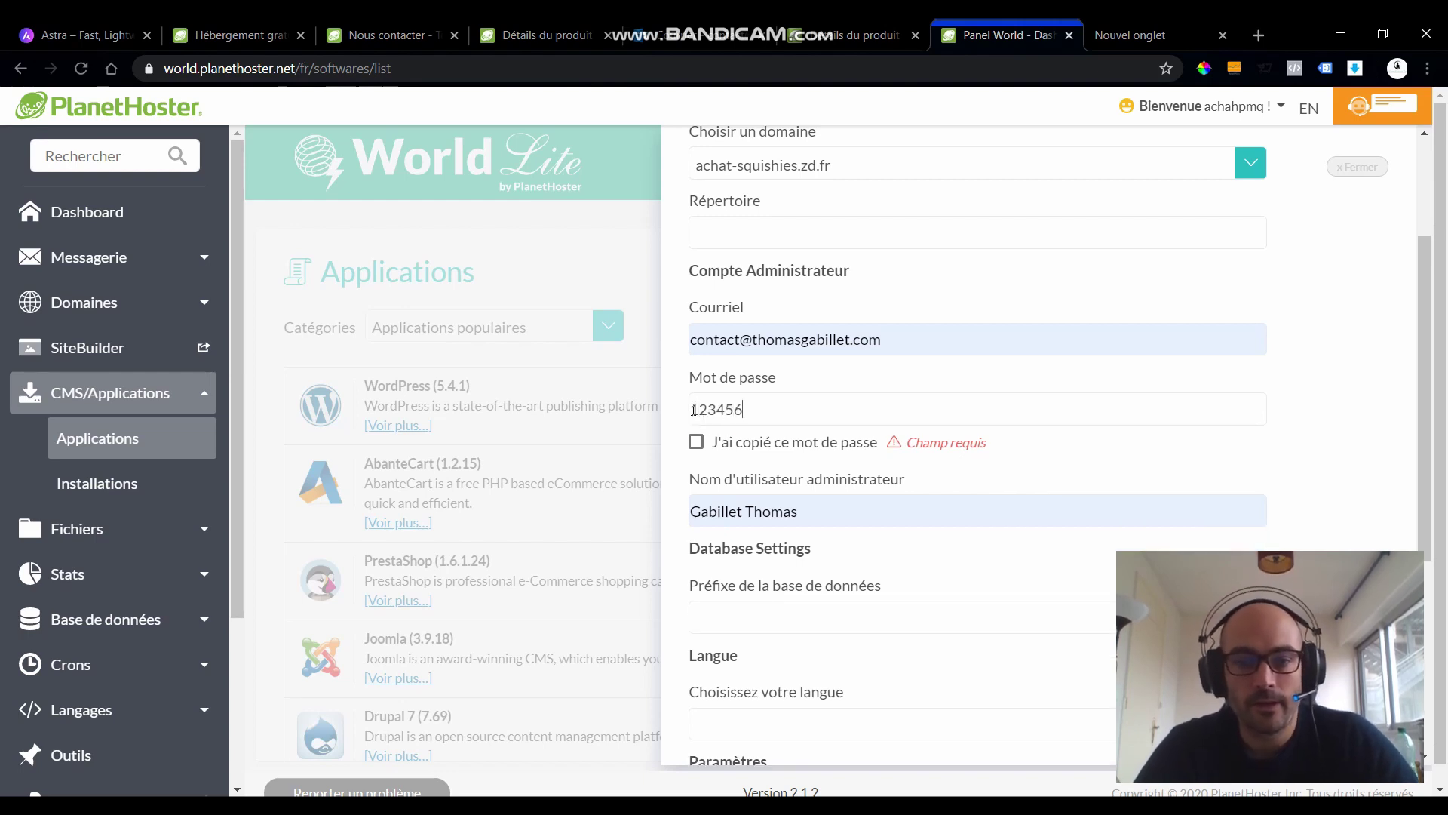
left_click(696, 442)
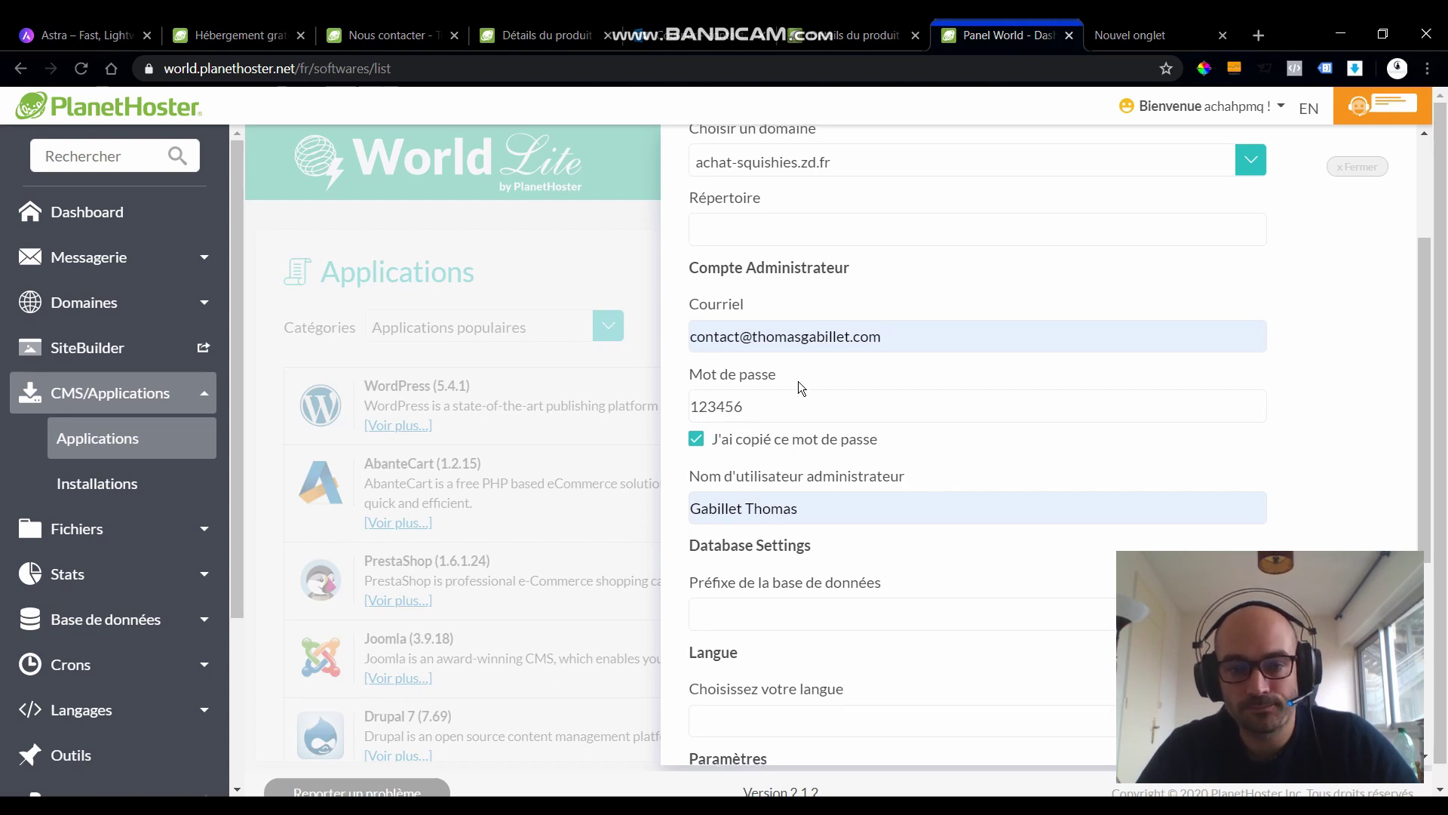
scroll(829, 343, "down", 3)
scroll(820, 348, "down", 2)
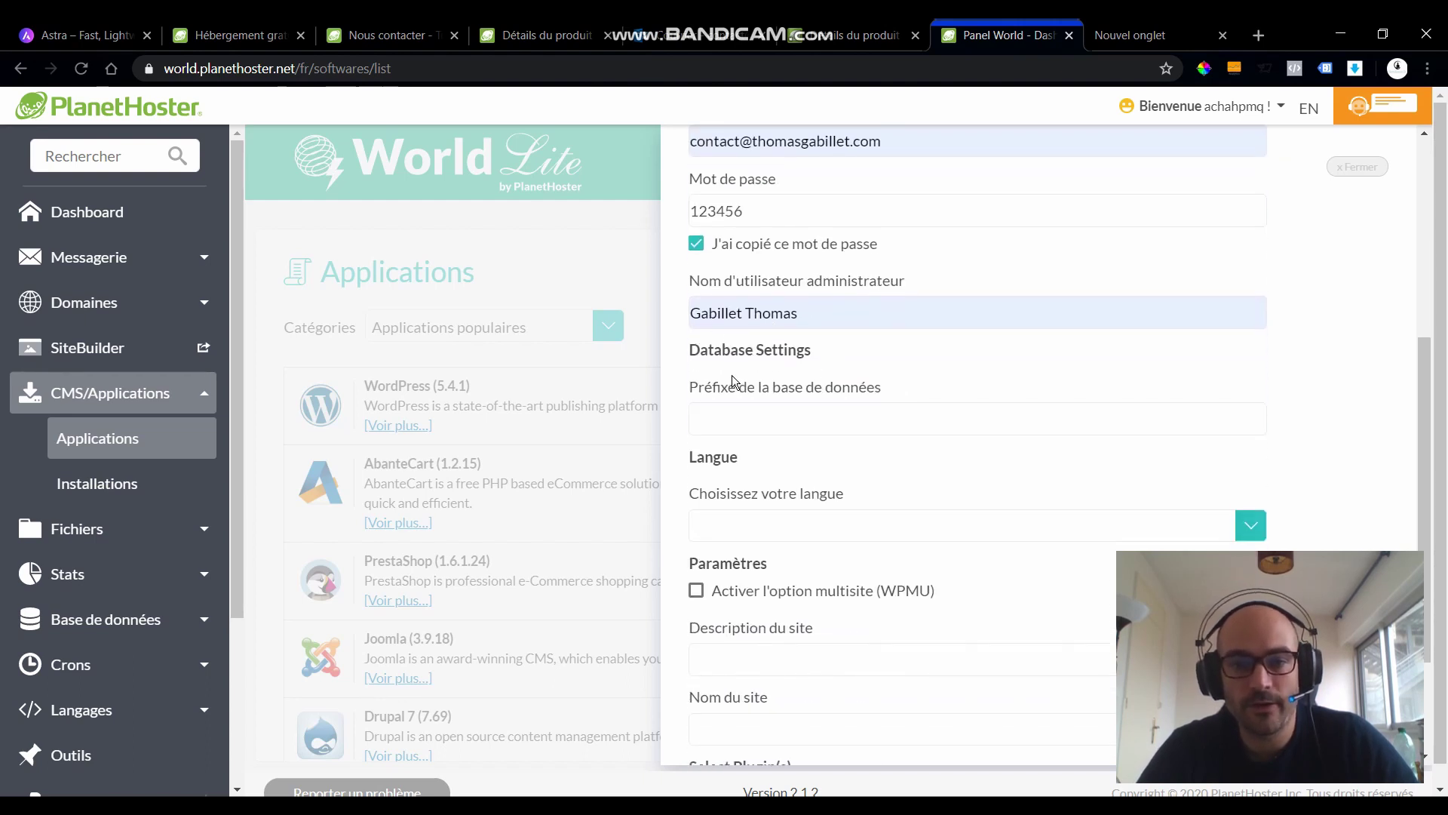
- Set the WordPress language to French and the site description to 'description'
left_click(755, 447)
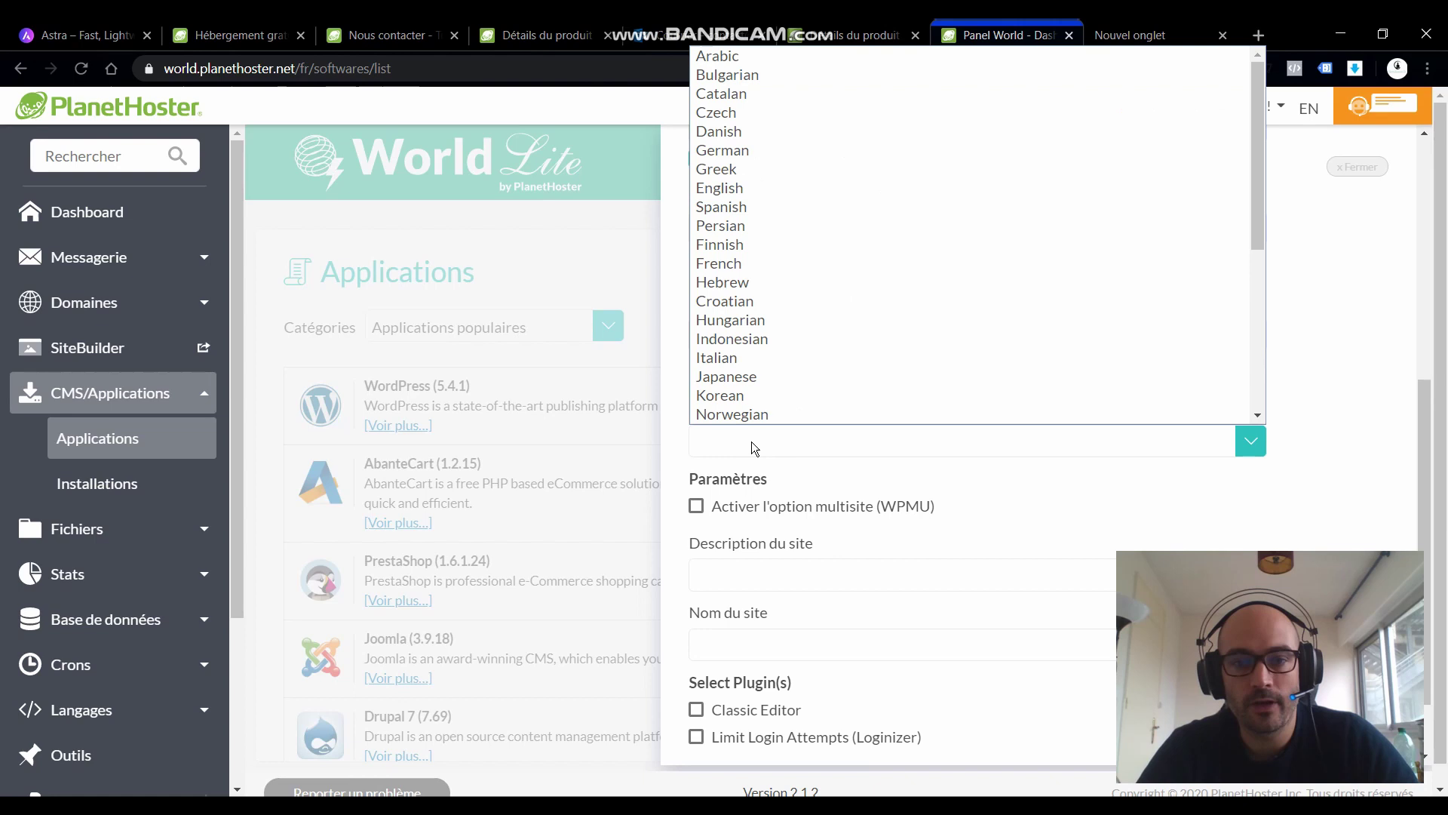
left_click(740, 266)
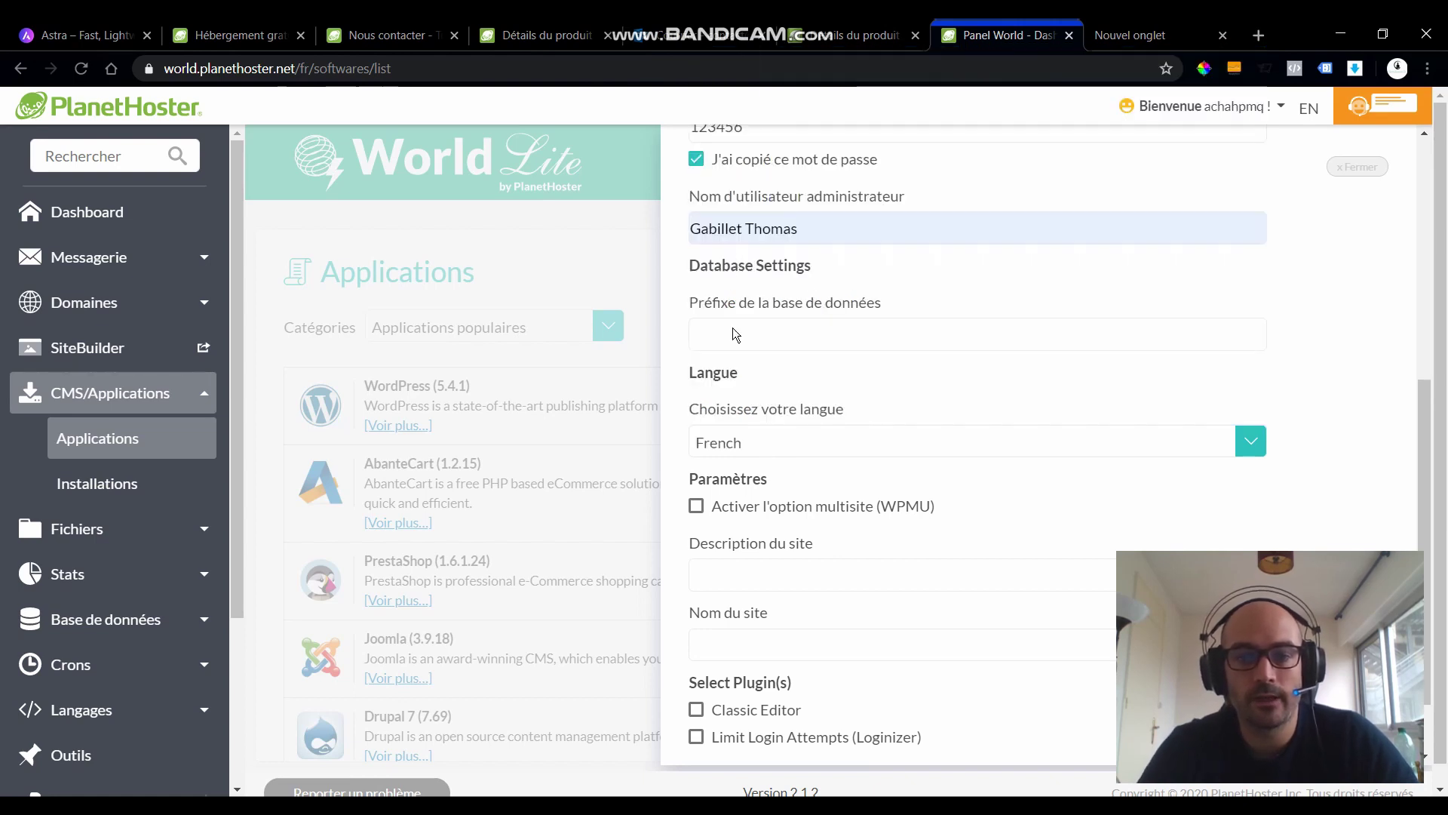
scroll(739, 517, "down", 2)
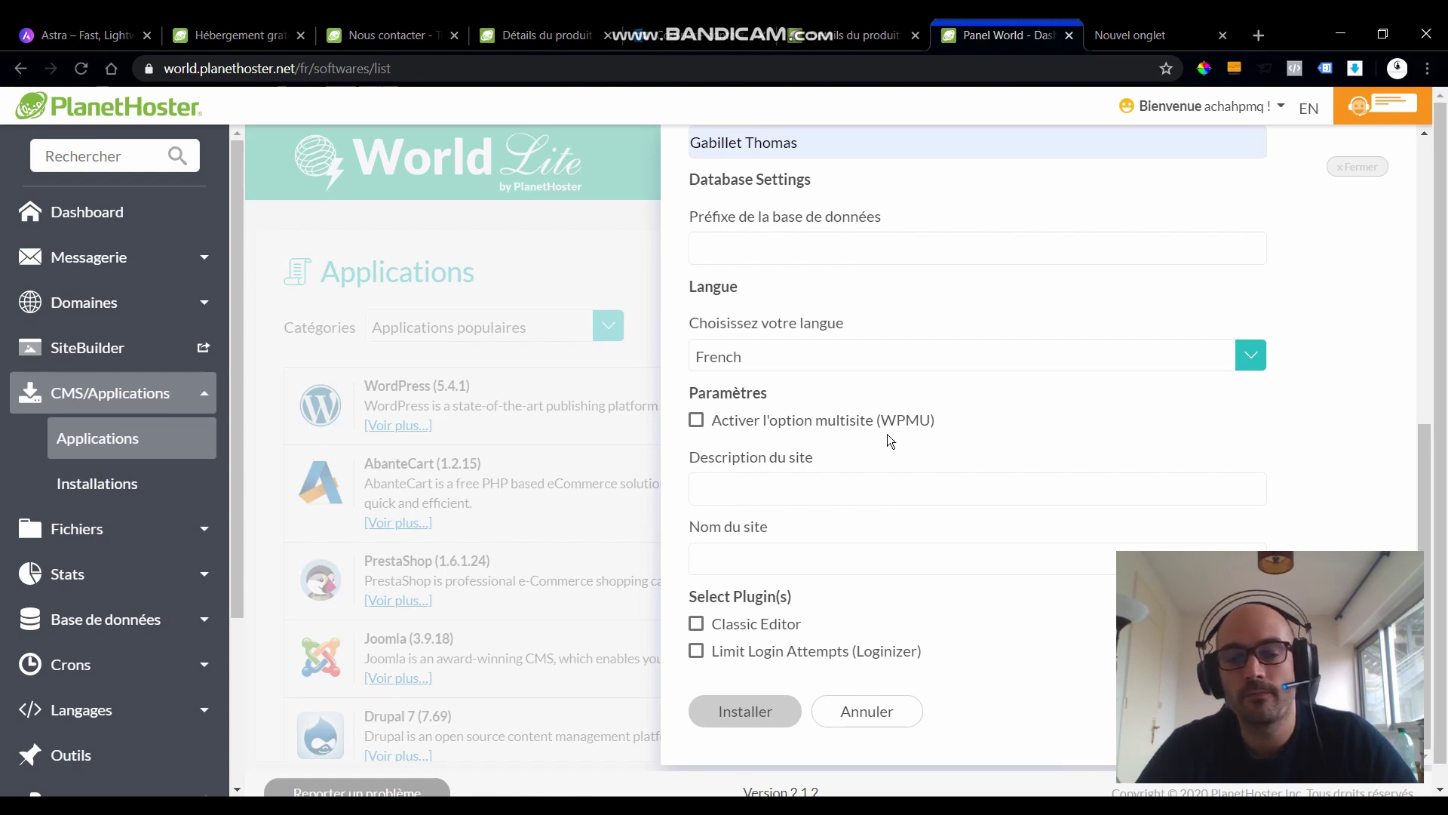
left_click(729, 499)
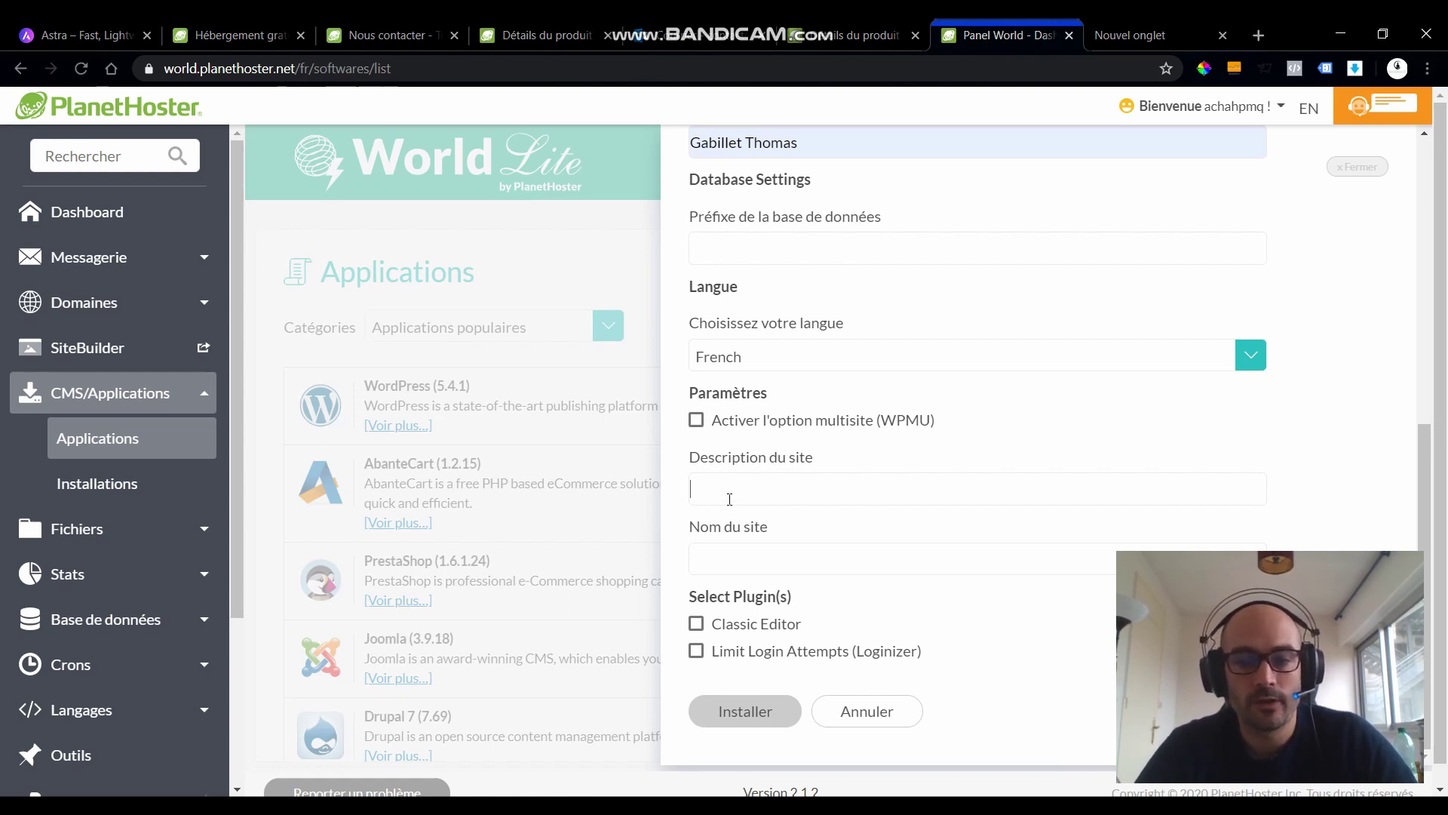
type("de")
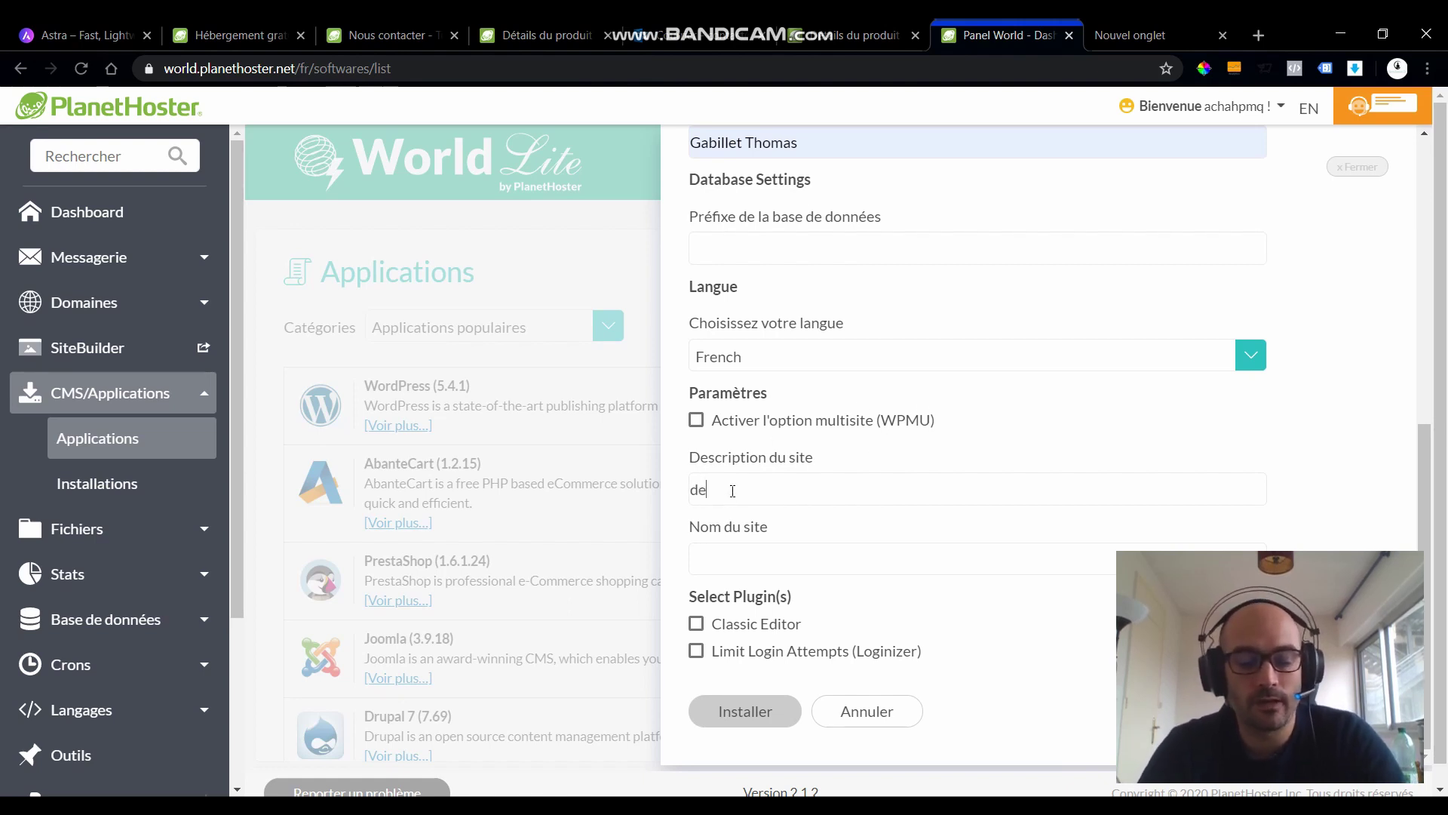
type("scription")
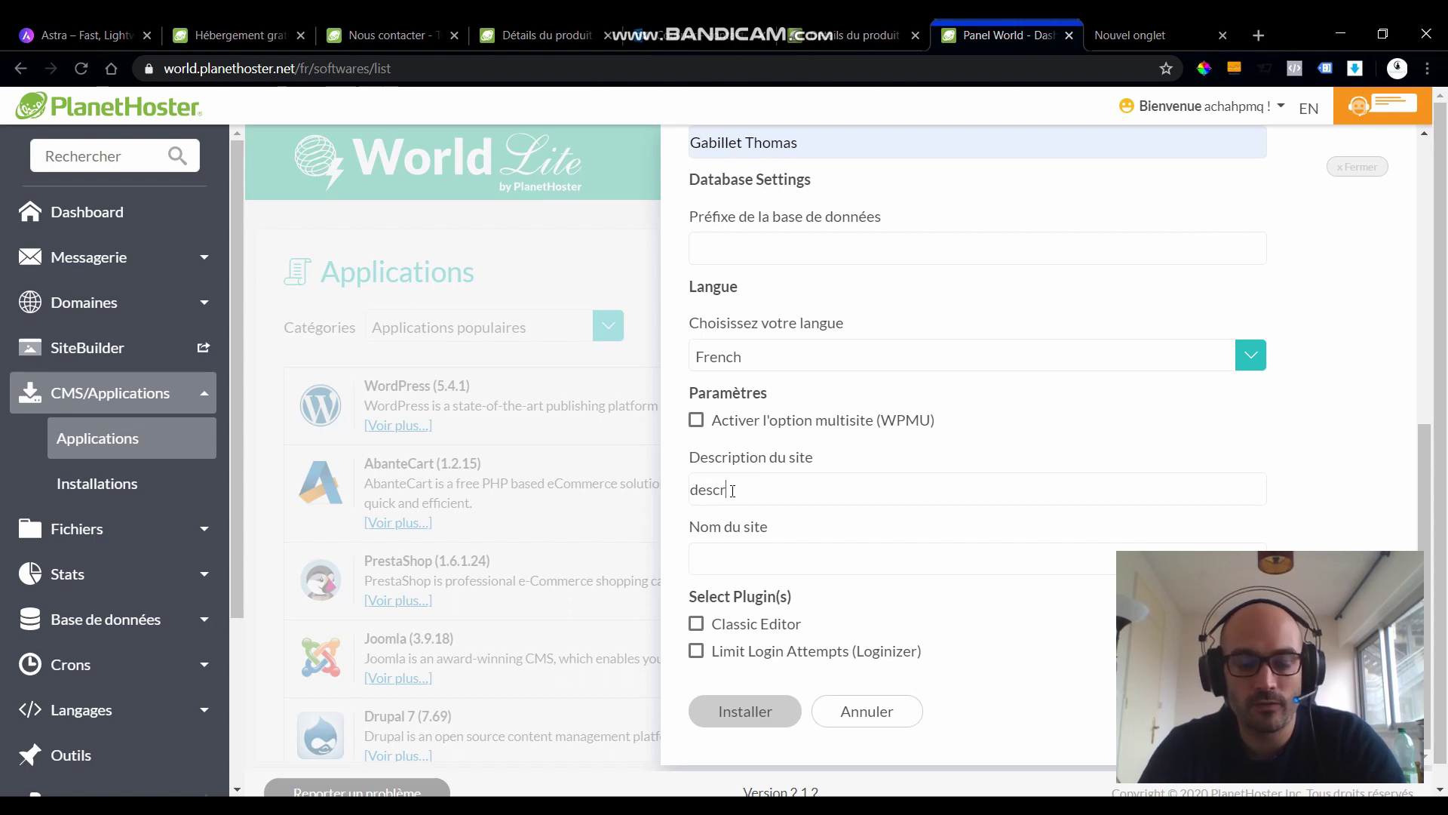
- Name the site 'nom' and run the WordPress installation
left_click(749, 555)
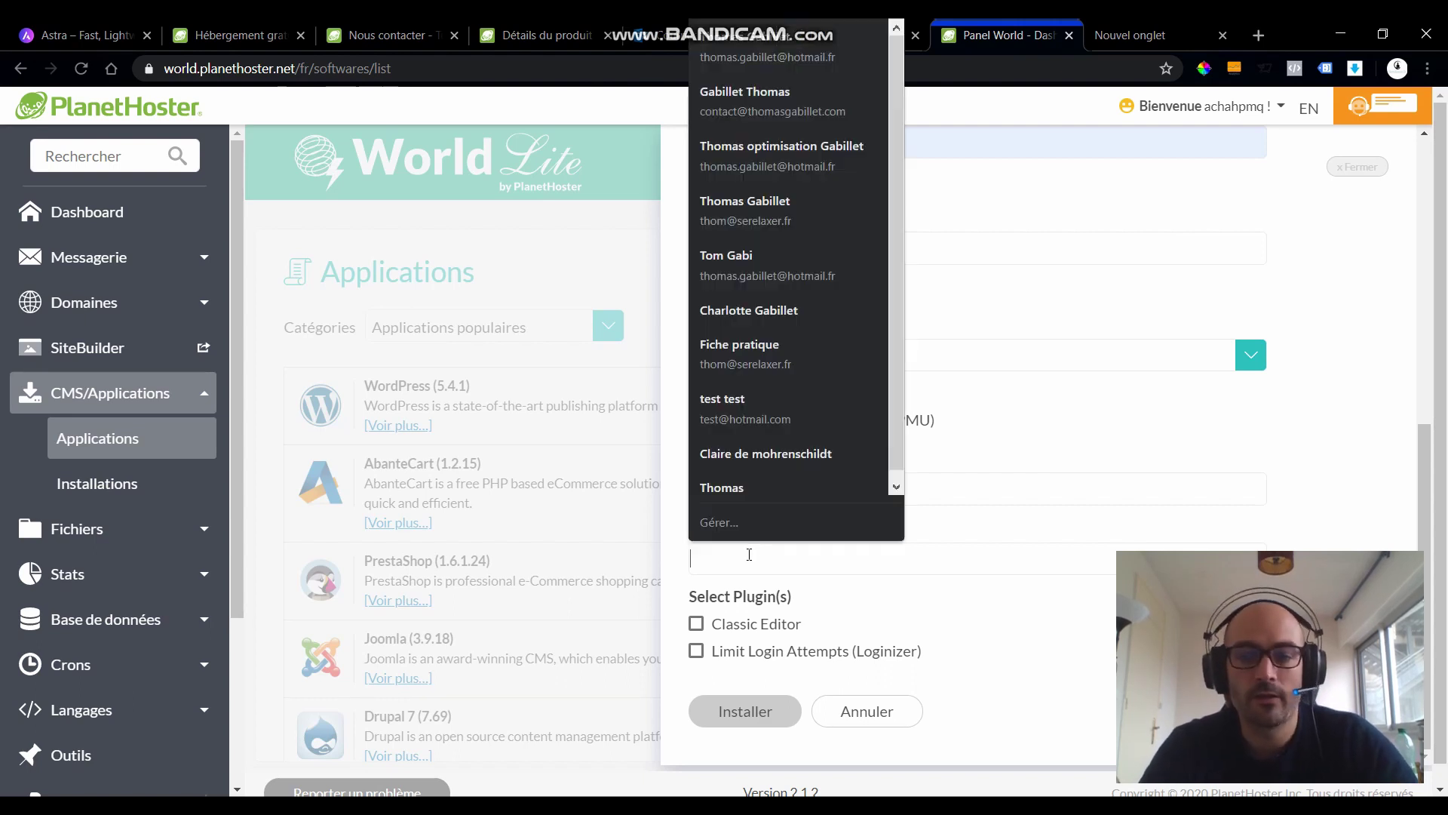
type("n")
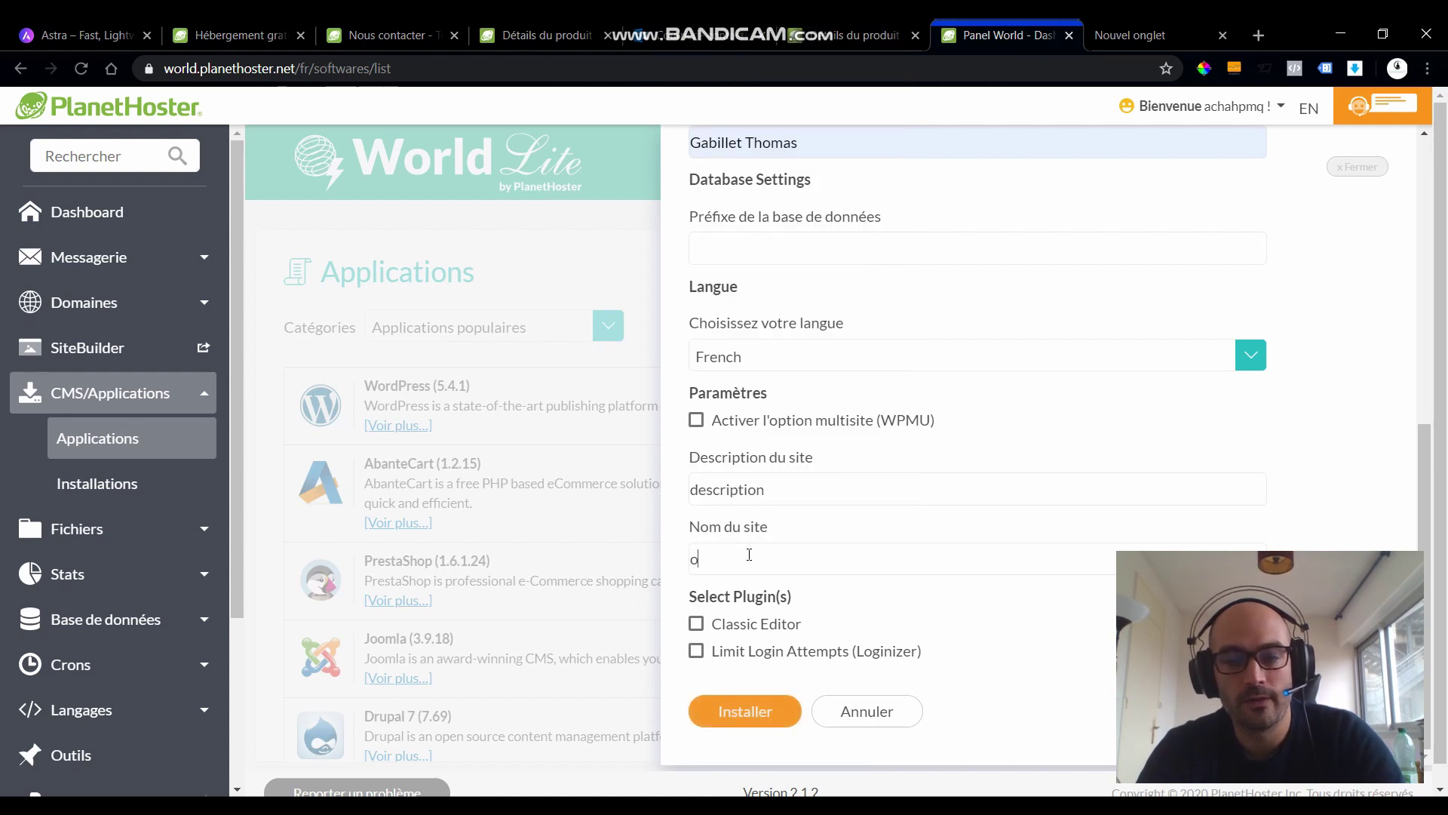
key("BackSpace")
type("nom")
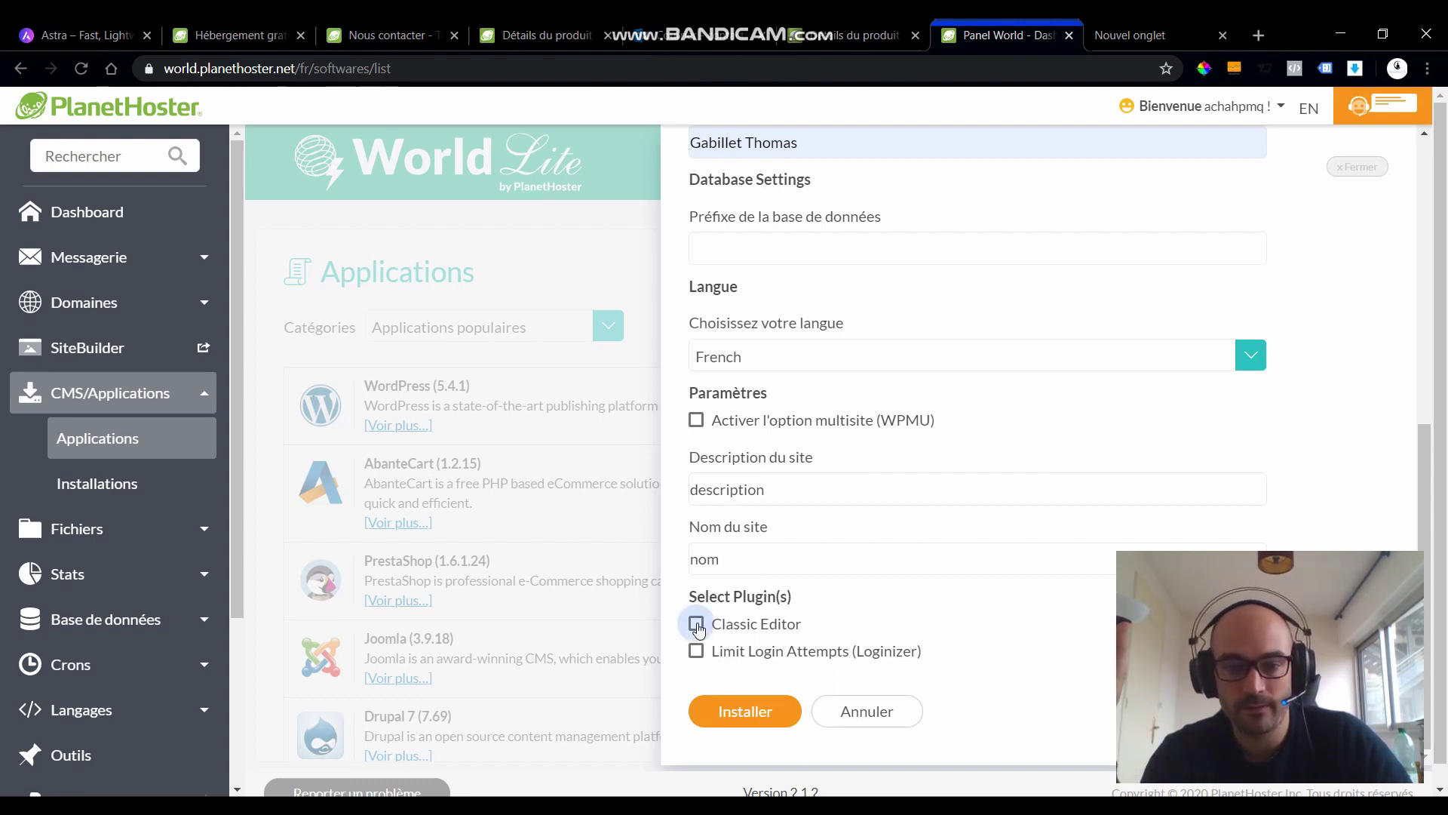
left_click(749, 705)
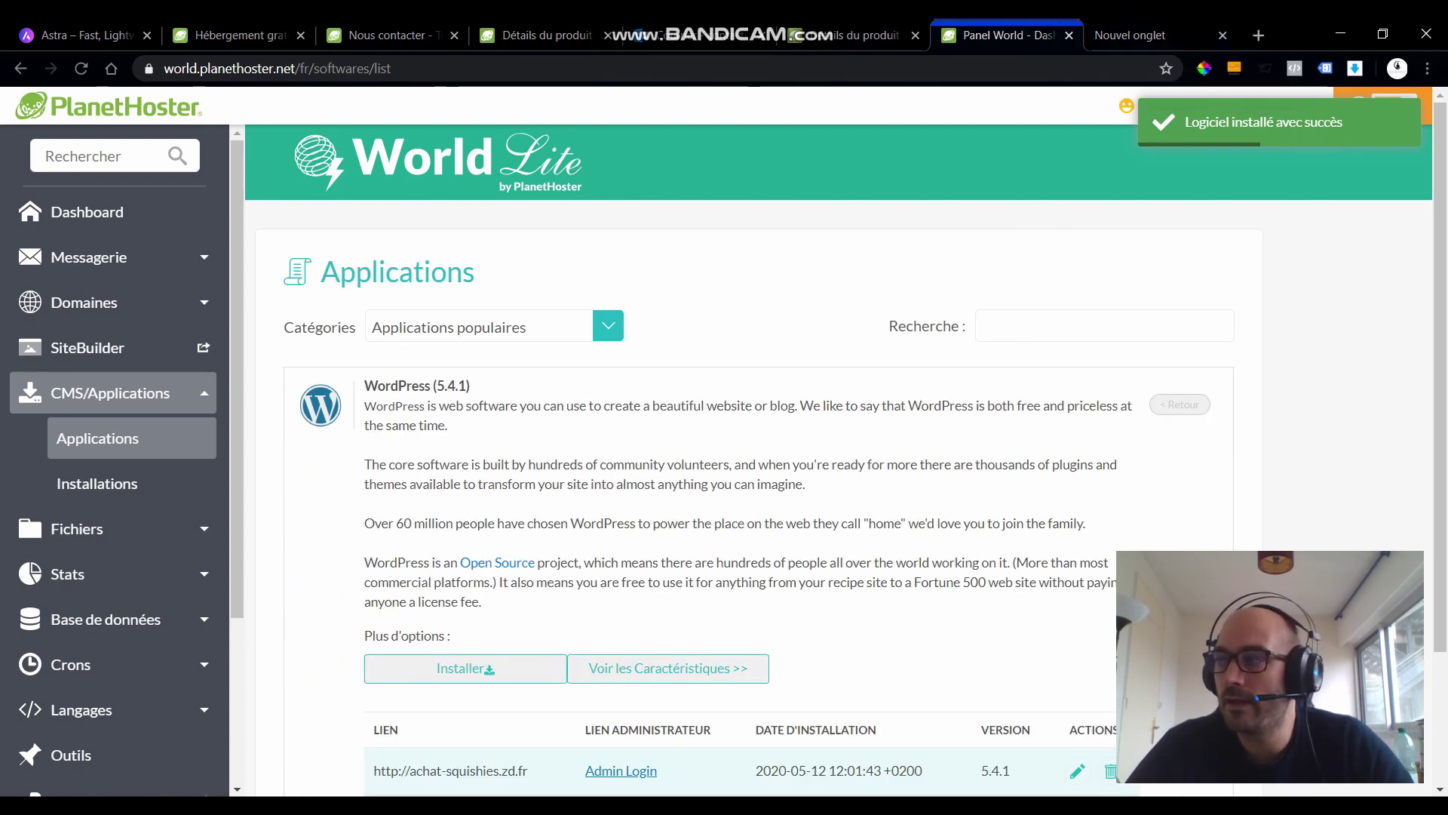
left_click(1130, 35)
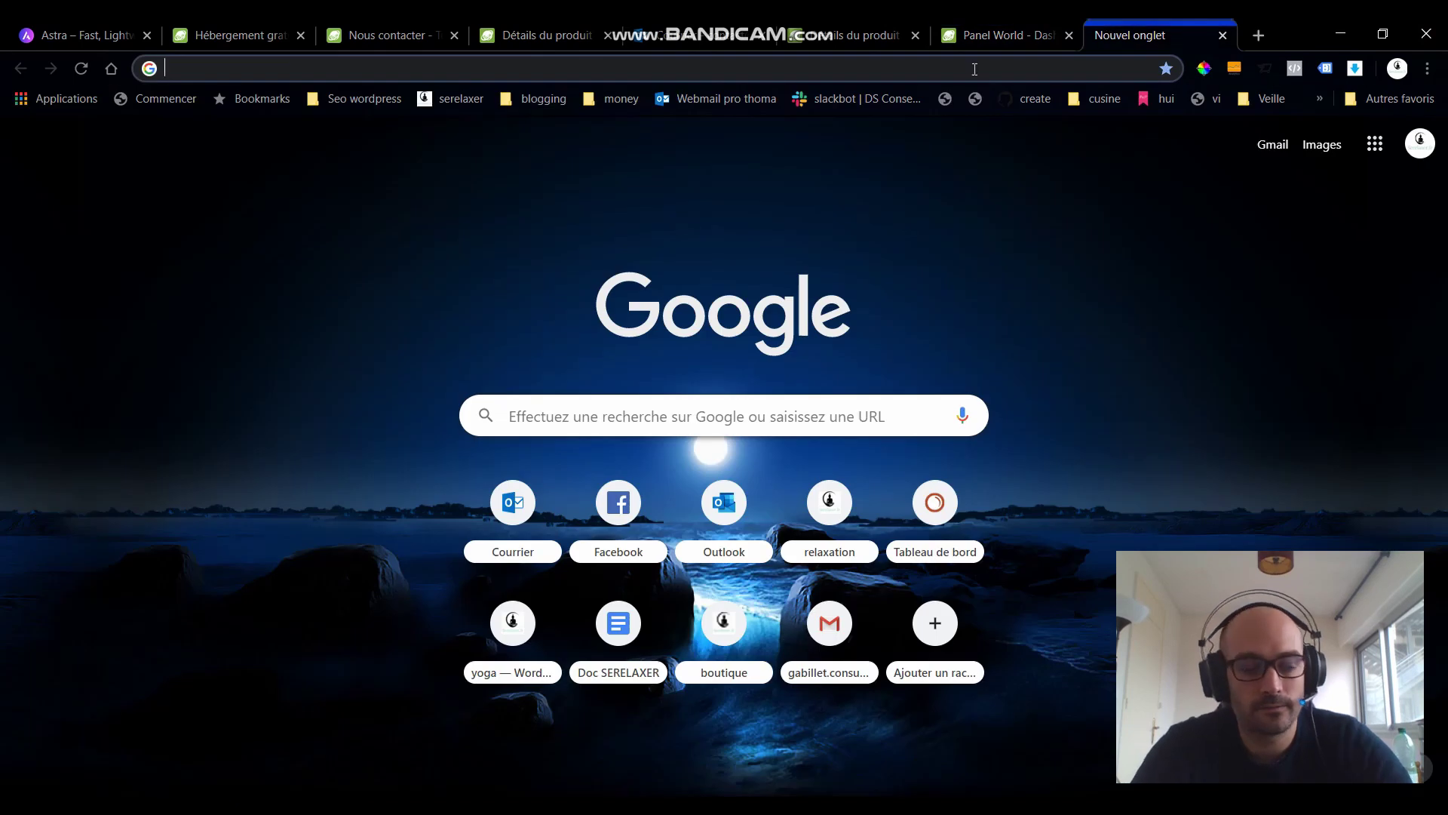
- Load achat-squishies.zd.fr/wp-admin in the new tab
type("achat")
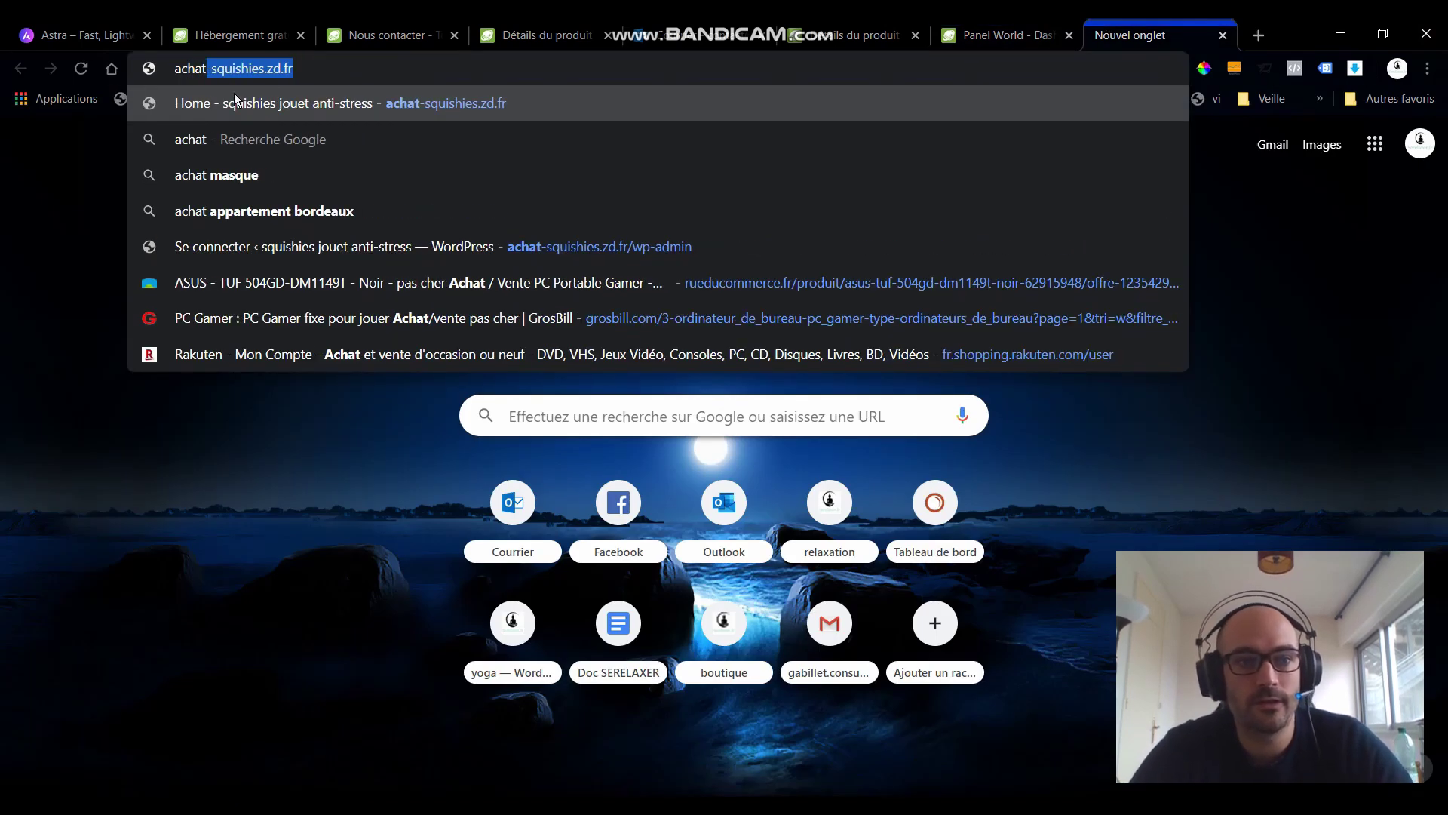
left_click(309, 70)
type("/w")
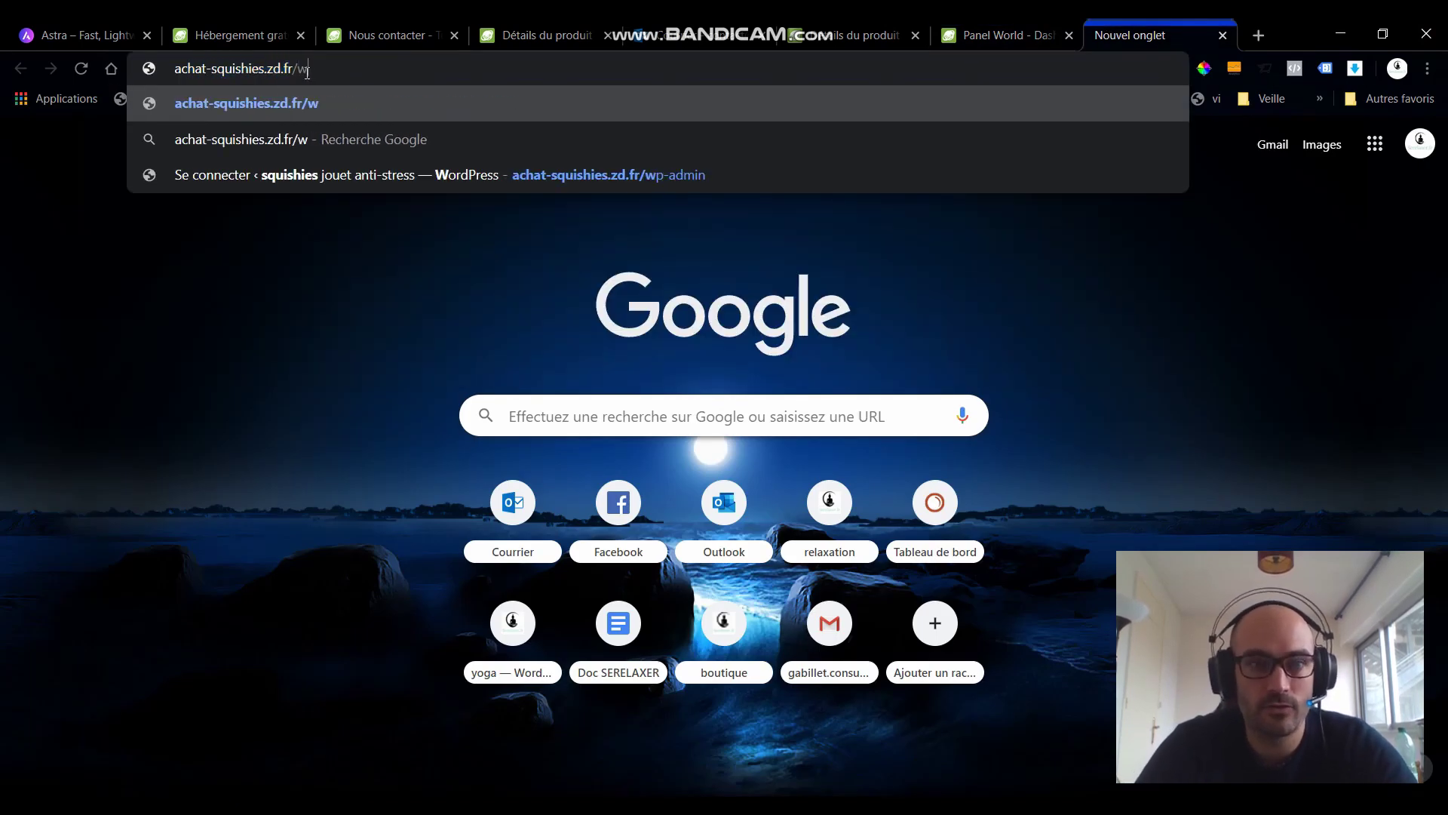
type("p-admin")
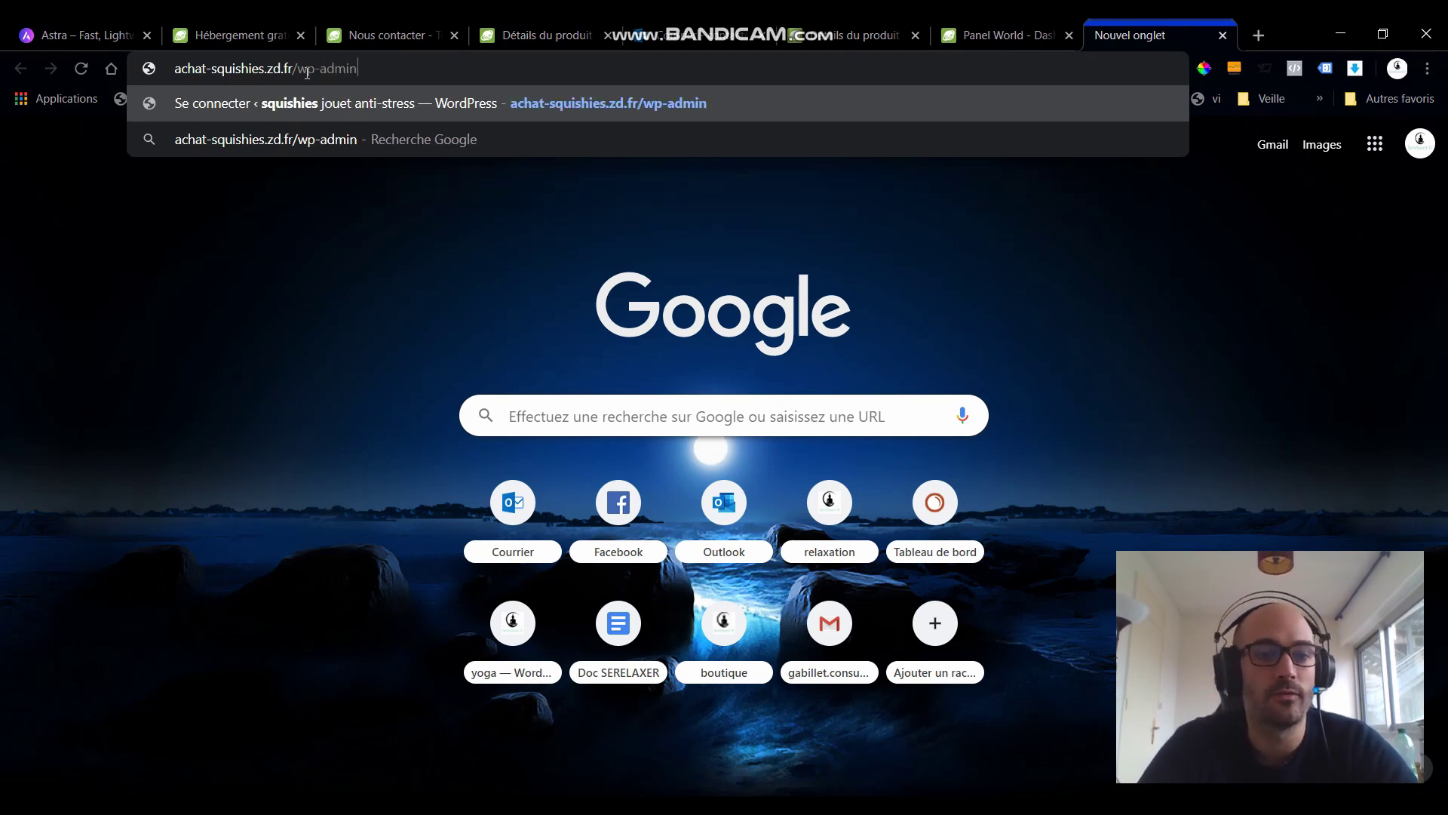
key("Return")
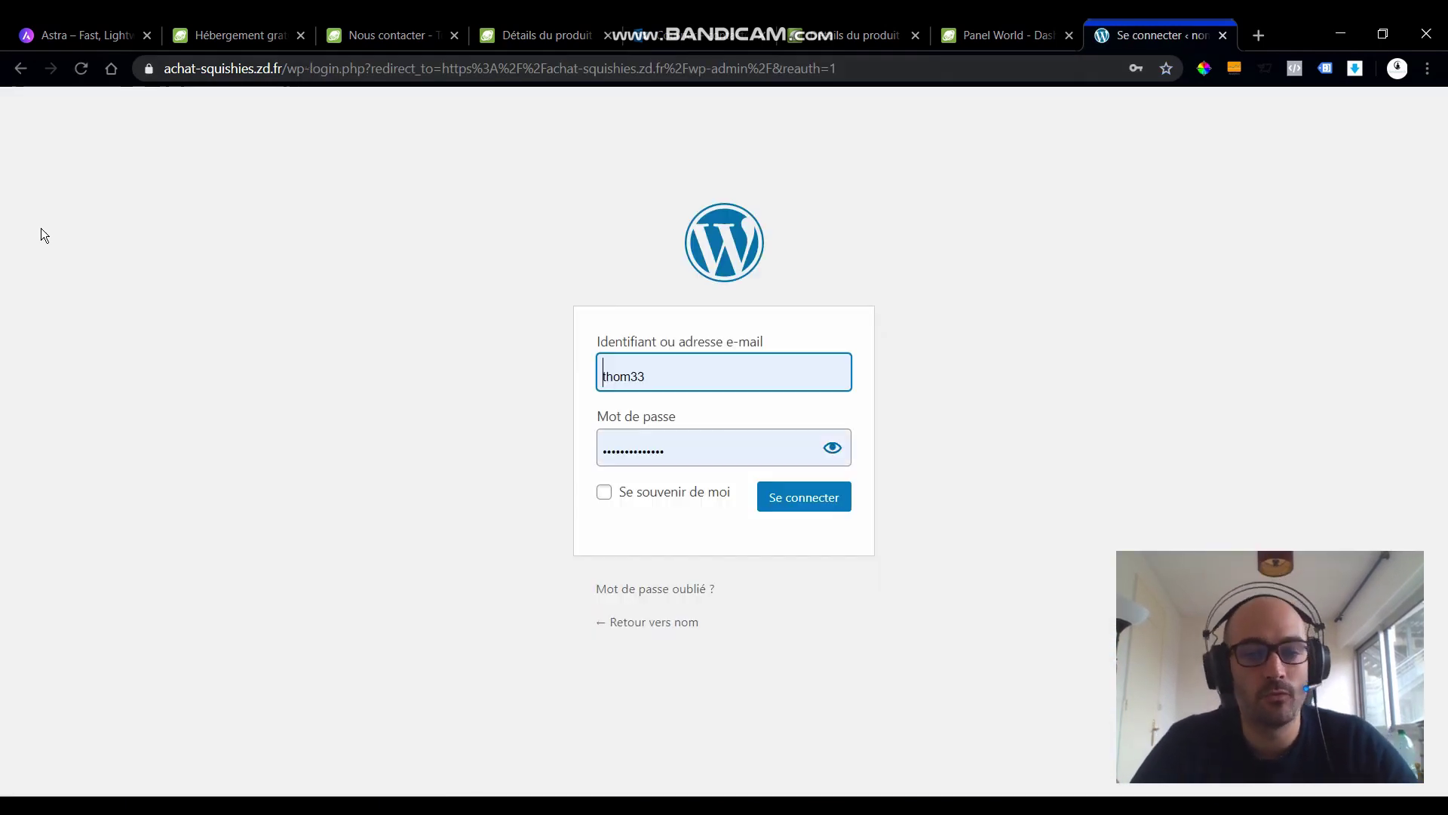
- Log in with the saved admin account and save the password in Chrome
left_click_drag(655, 374, 562, 384)
key("ctrl+a")
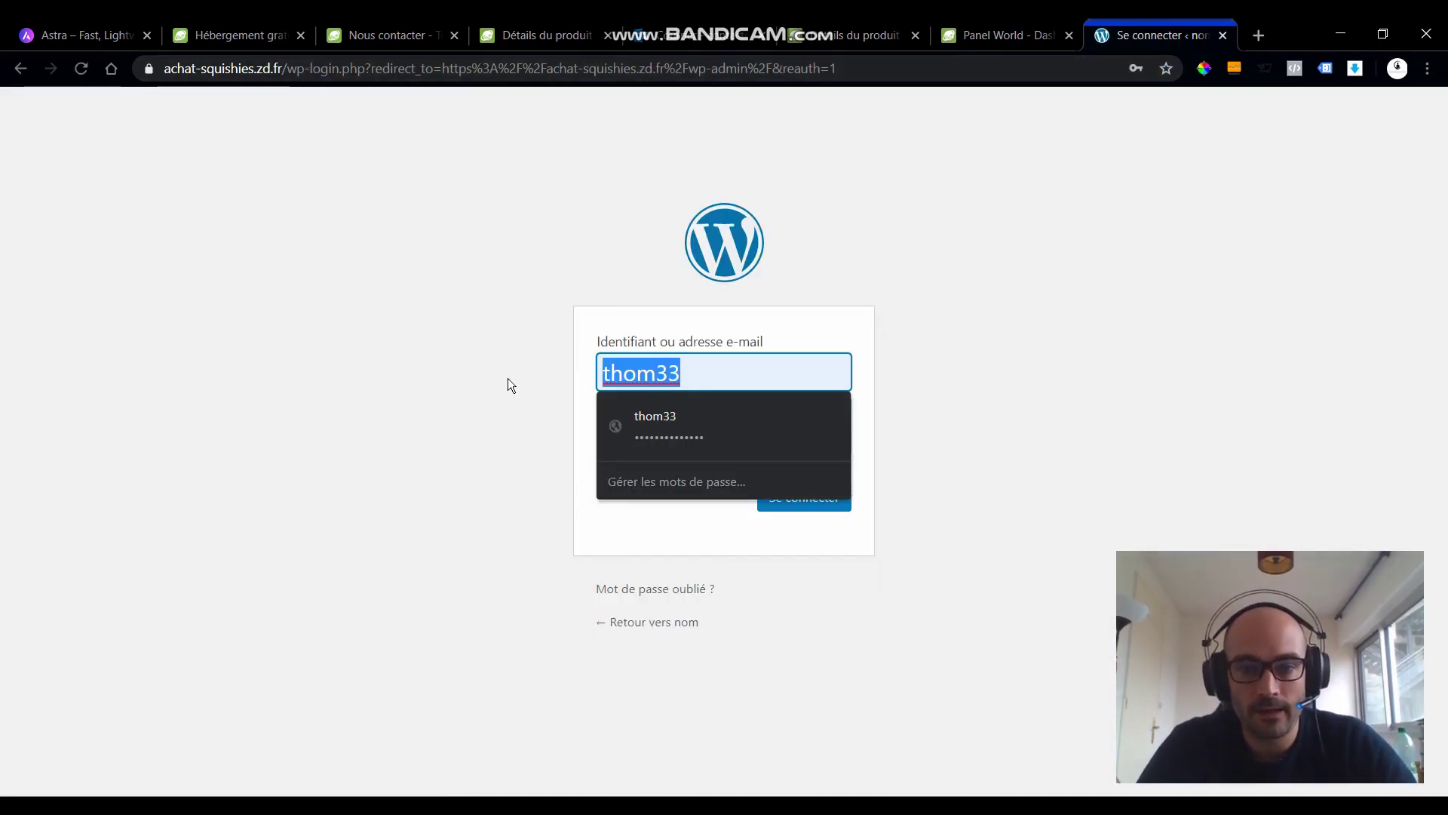
key("BackSpace")
type("contact@")
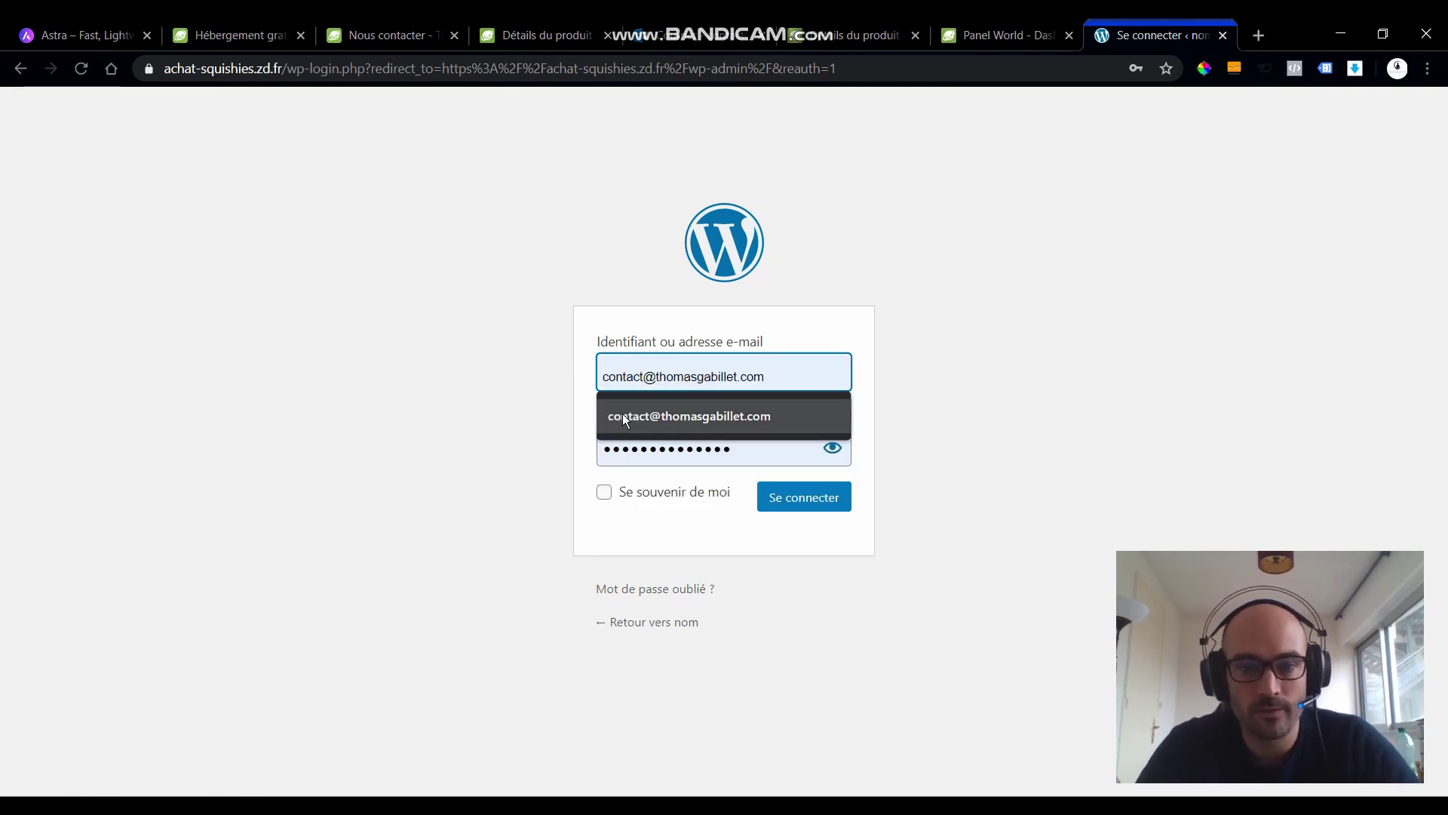
left_click(623, 417)
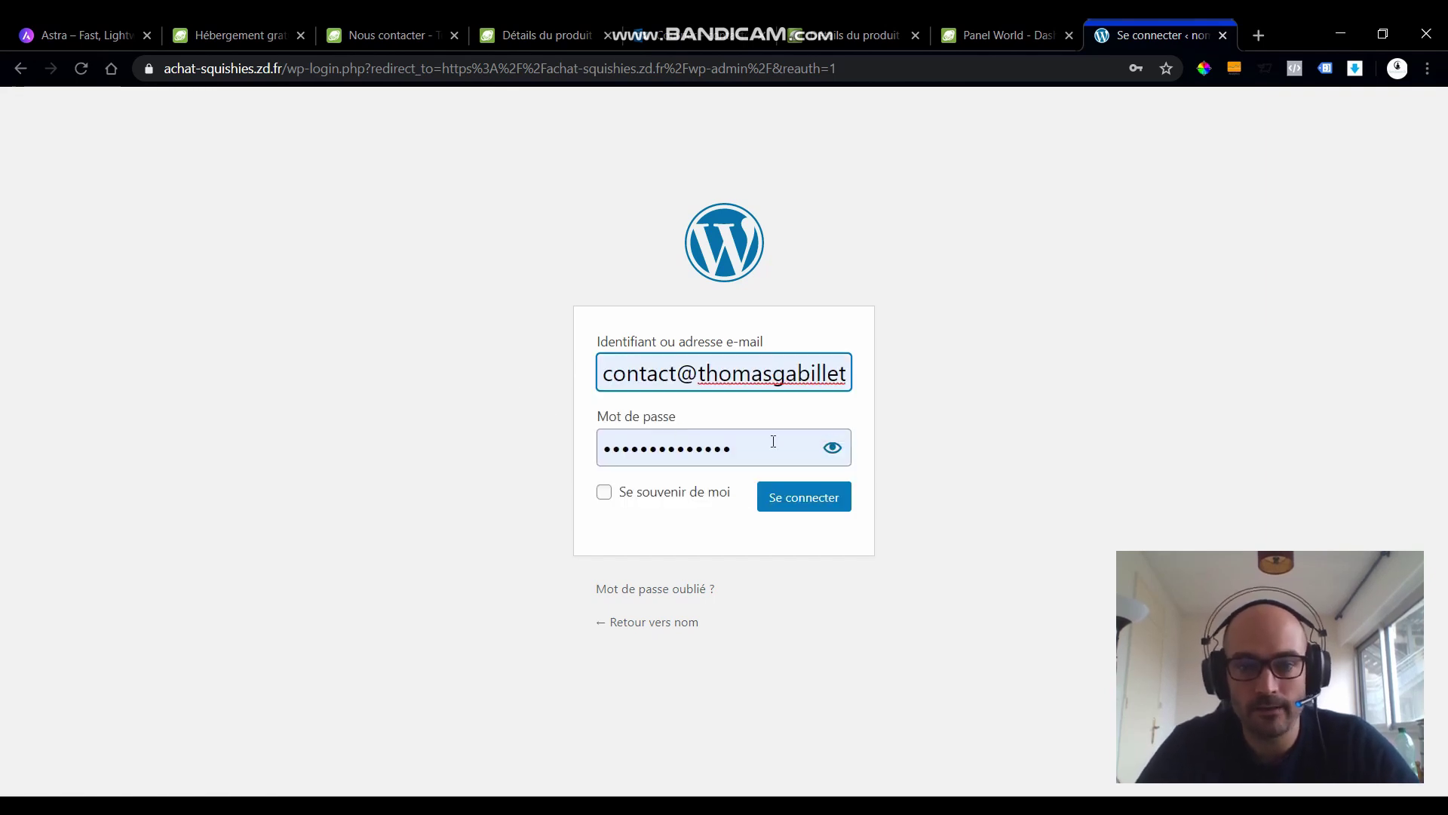
key("Tab")
type("******")
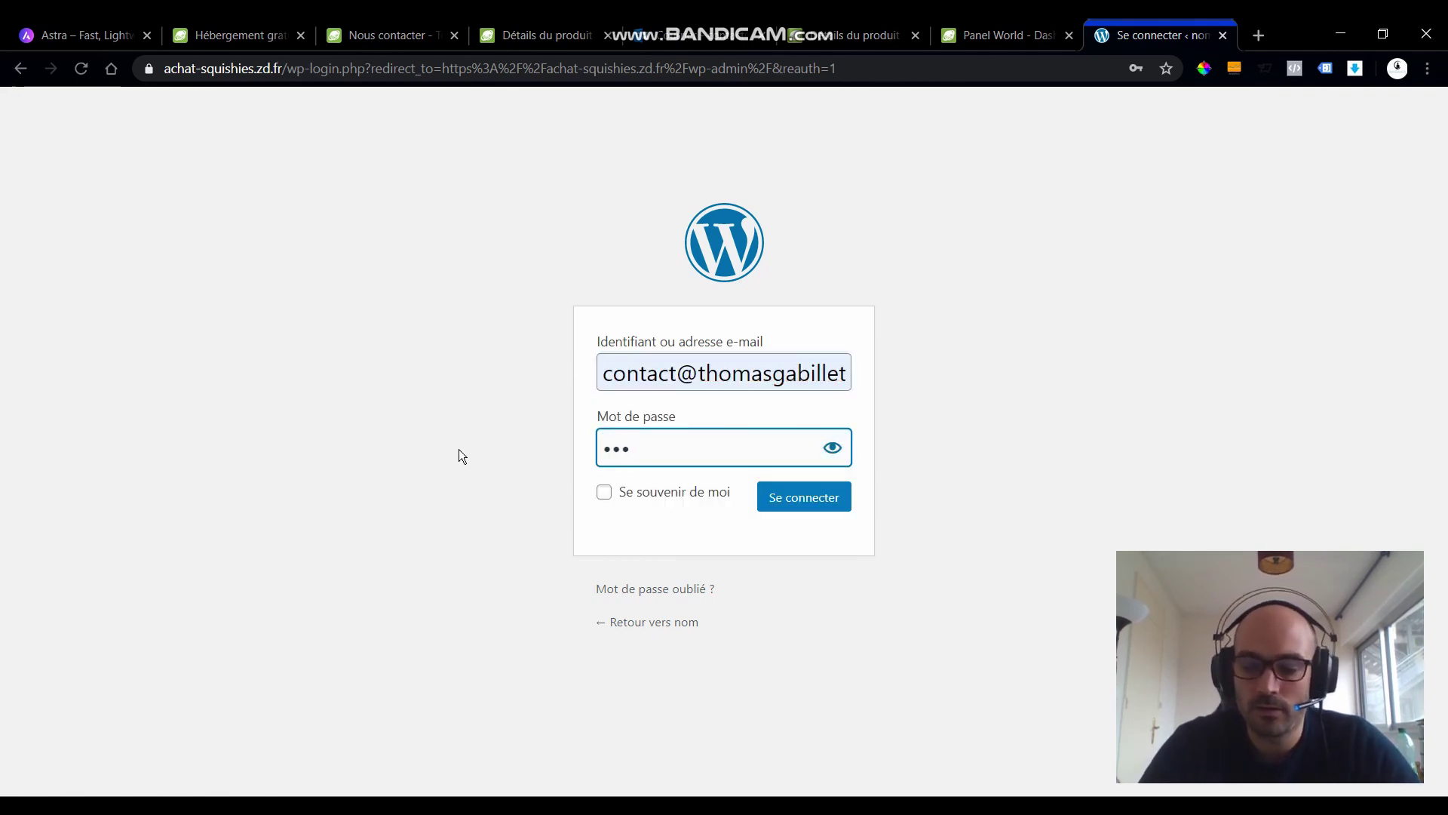
left_click(812, 504)
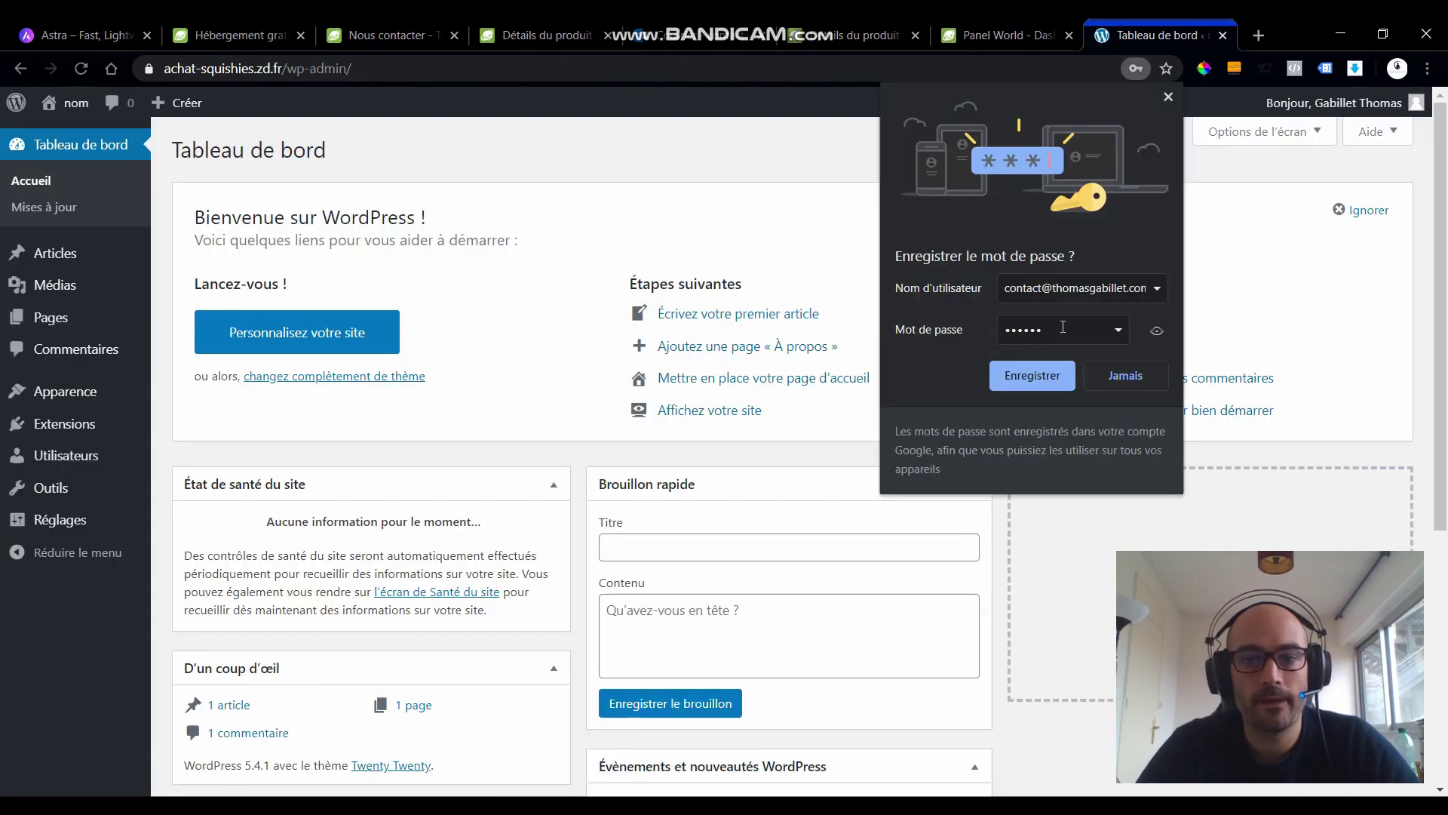
left_click(1046, 385)
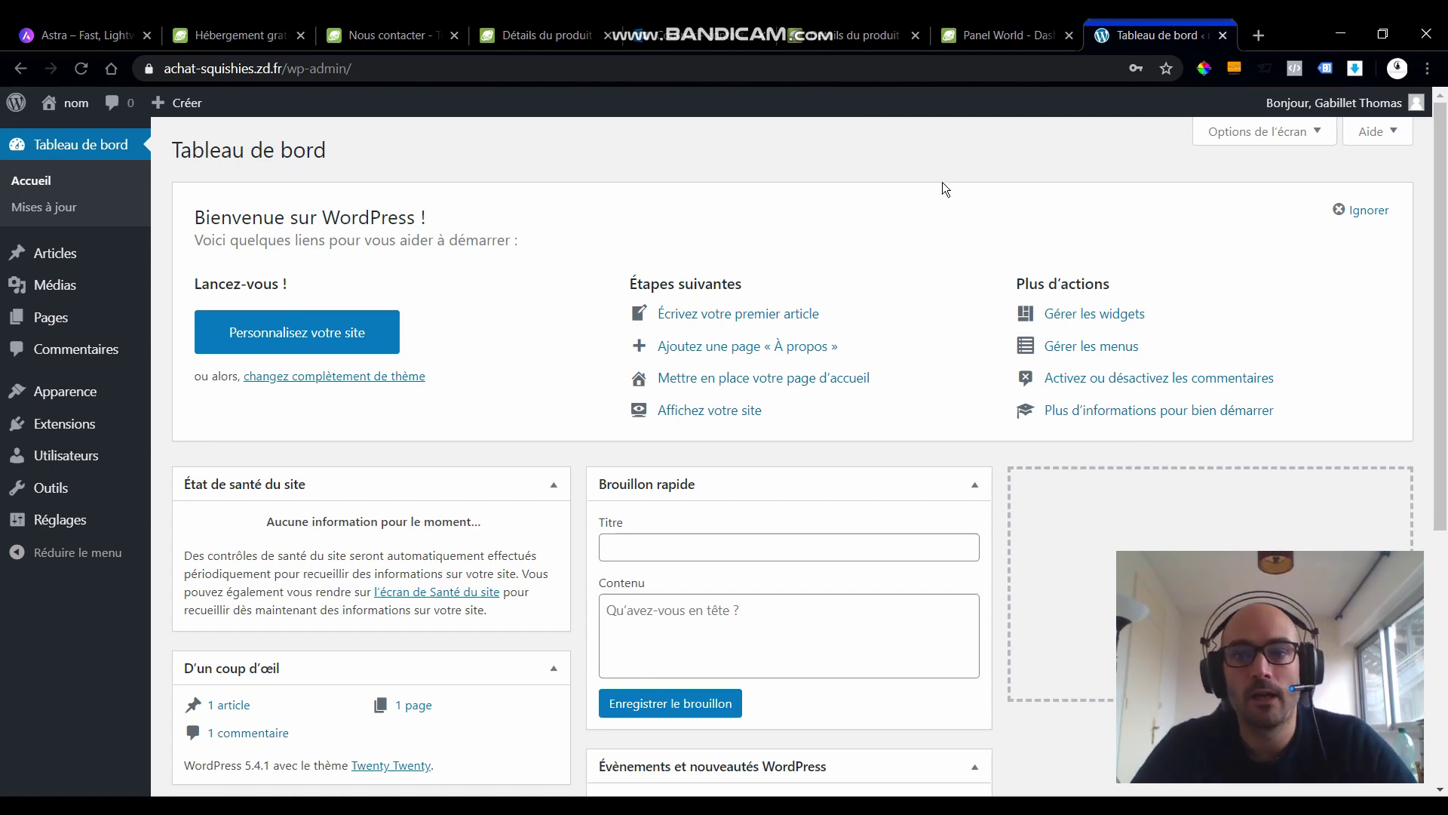
- In a new tab, search Google for 'wp ocean'
left_click(1258, 34)
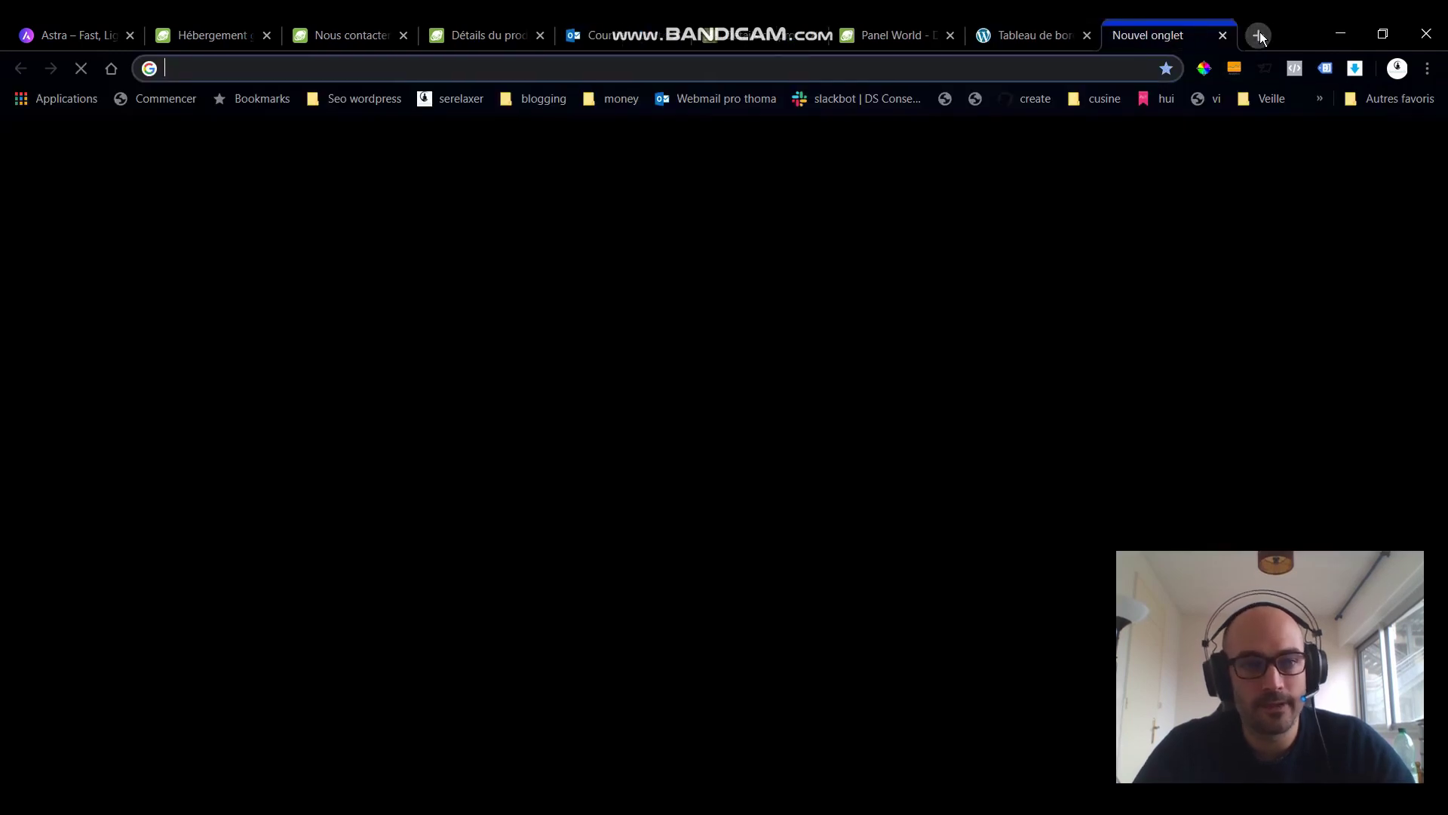
type("achat-squishies.zd.fr")
key("Return")
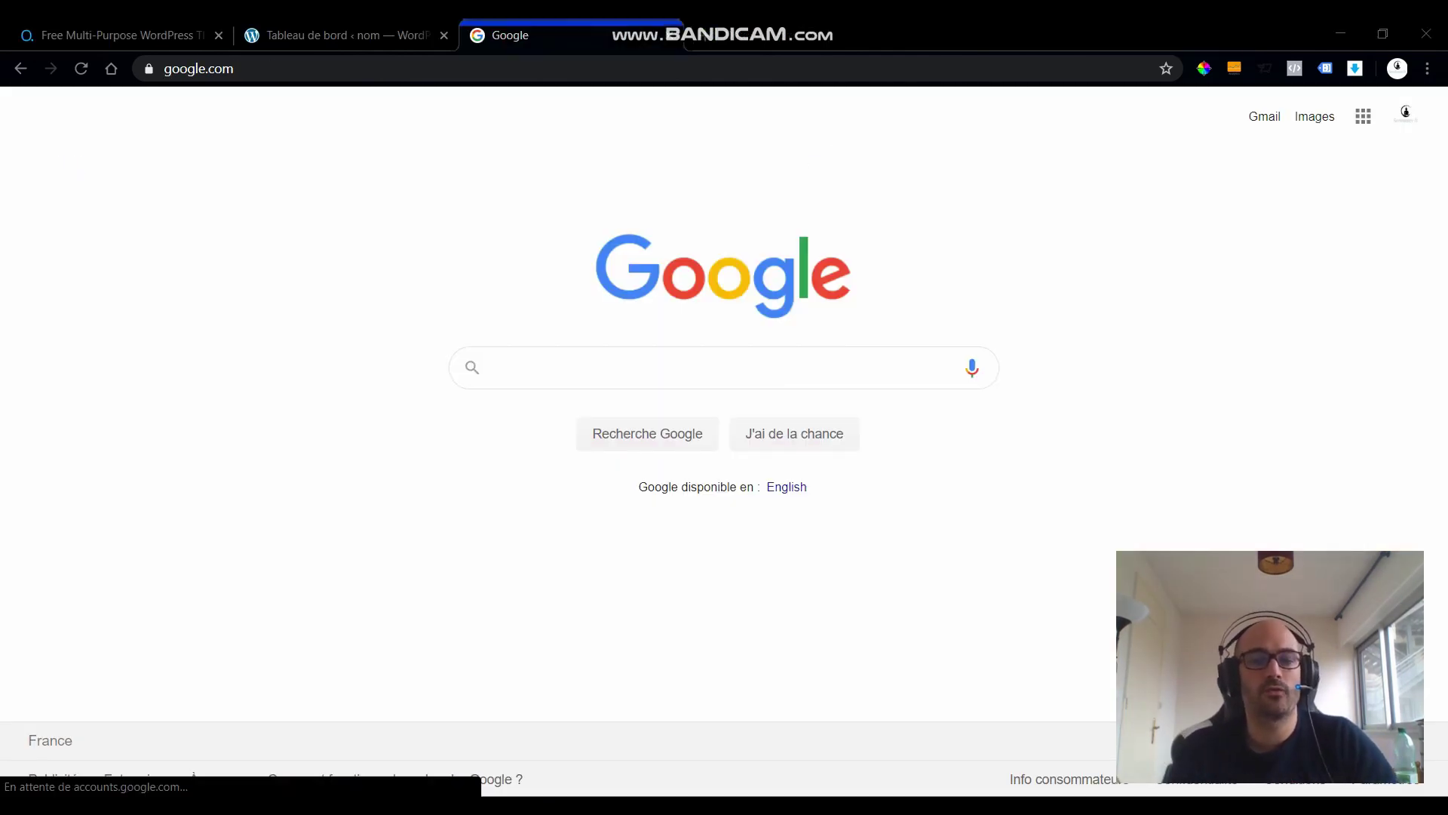
left_click(509, 375)
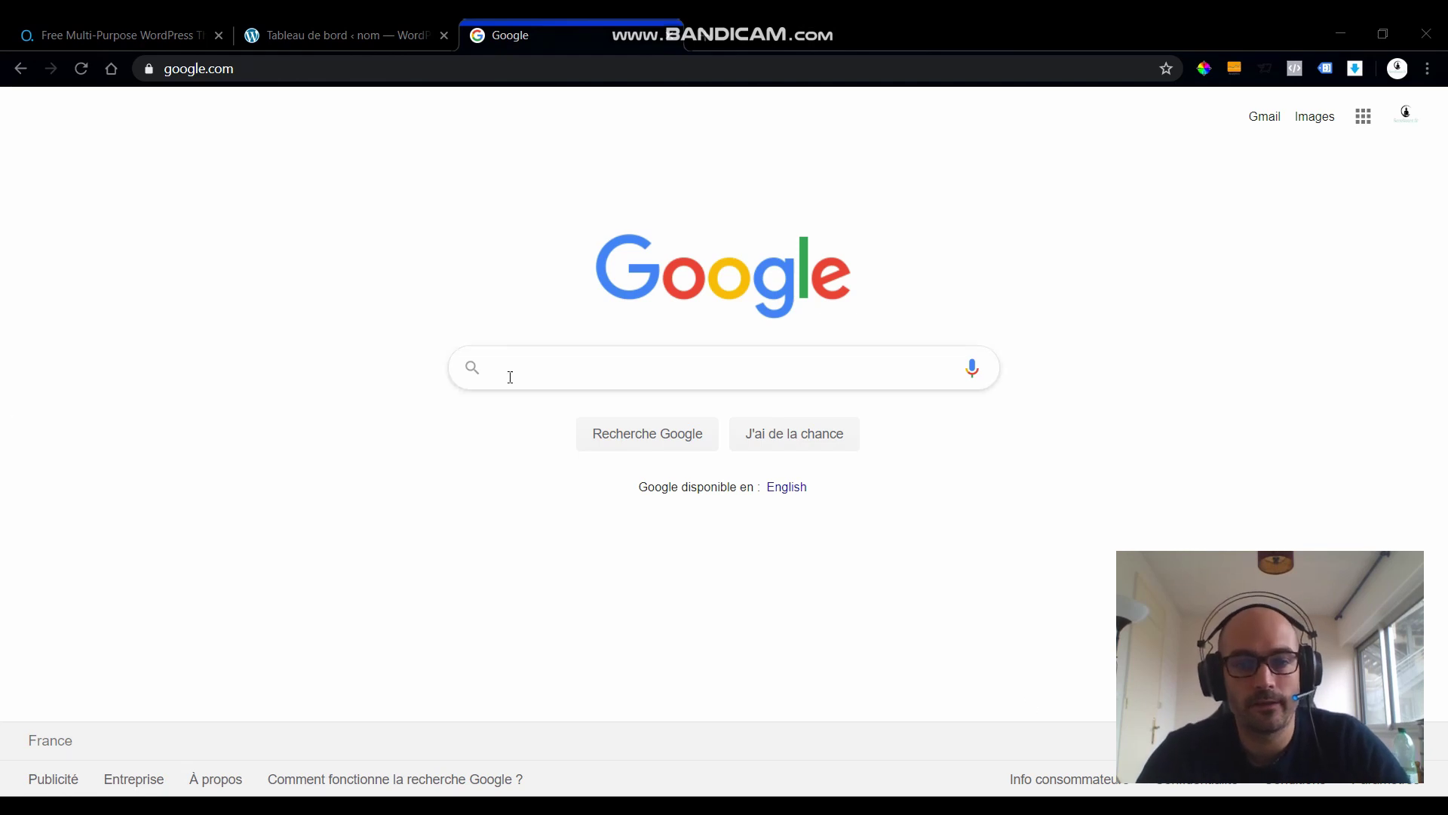
type("wp ocean")
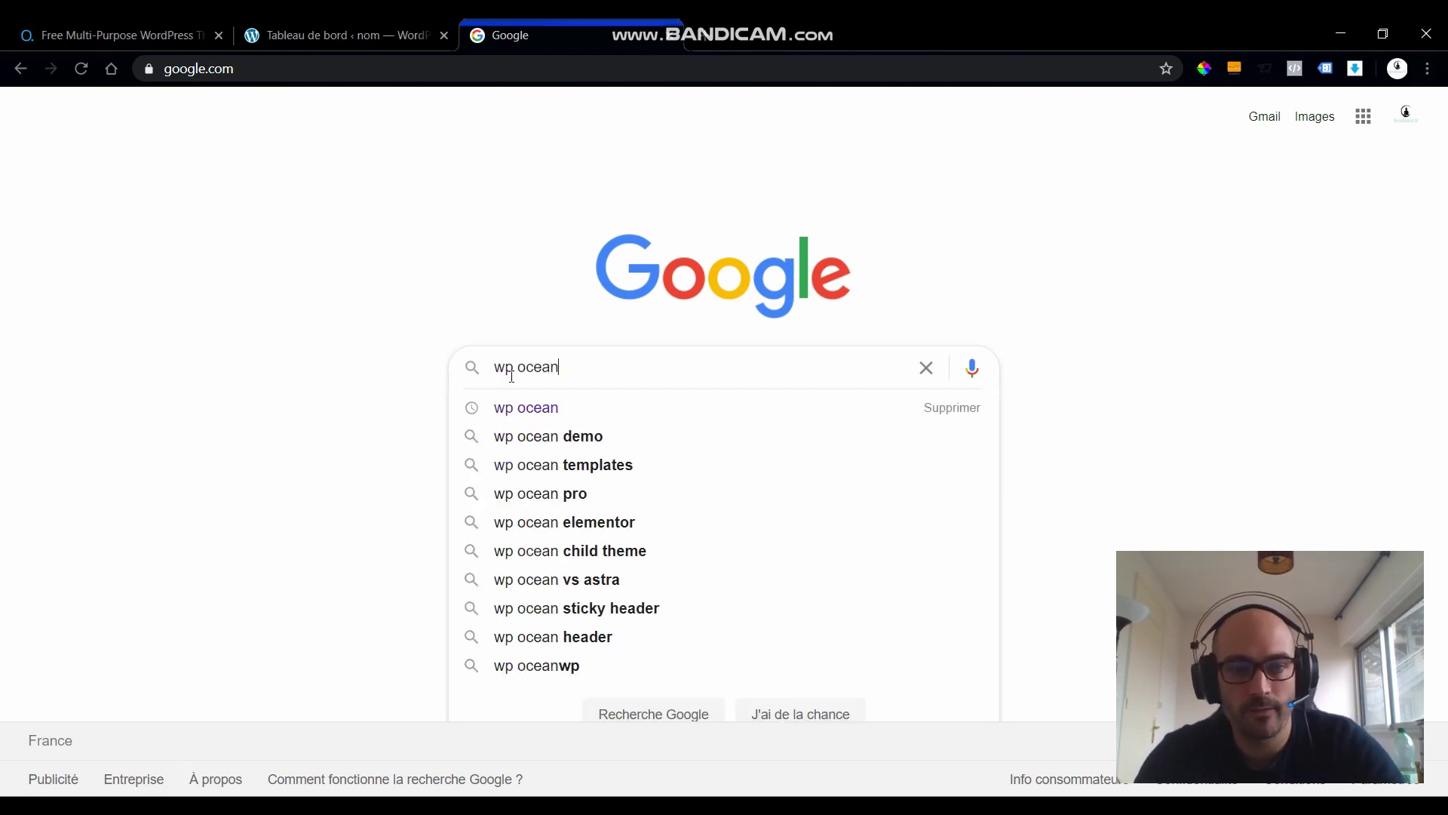
key("Return")
- Open oceanwp.org and request the free OceanWP theme download
left_click(259, 320)
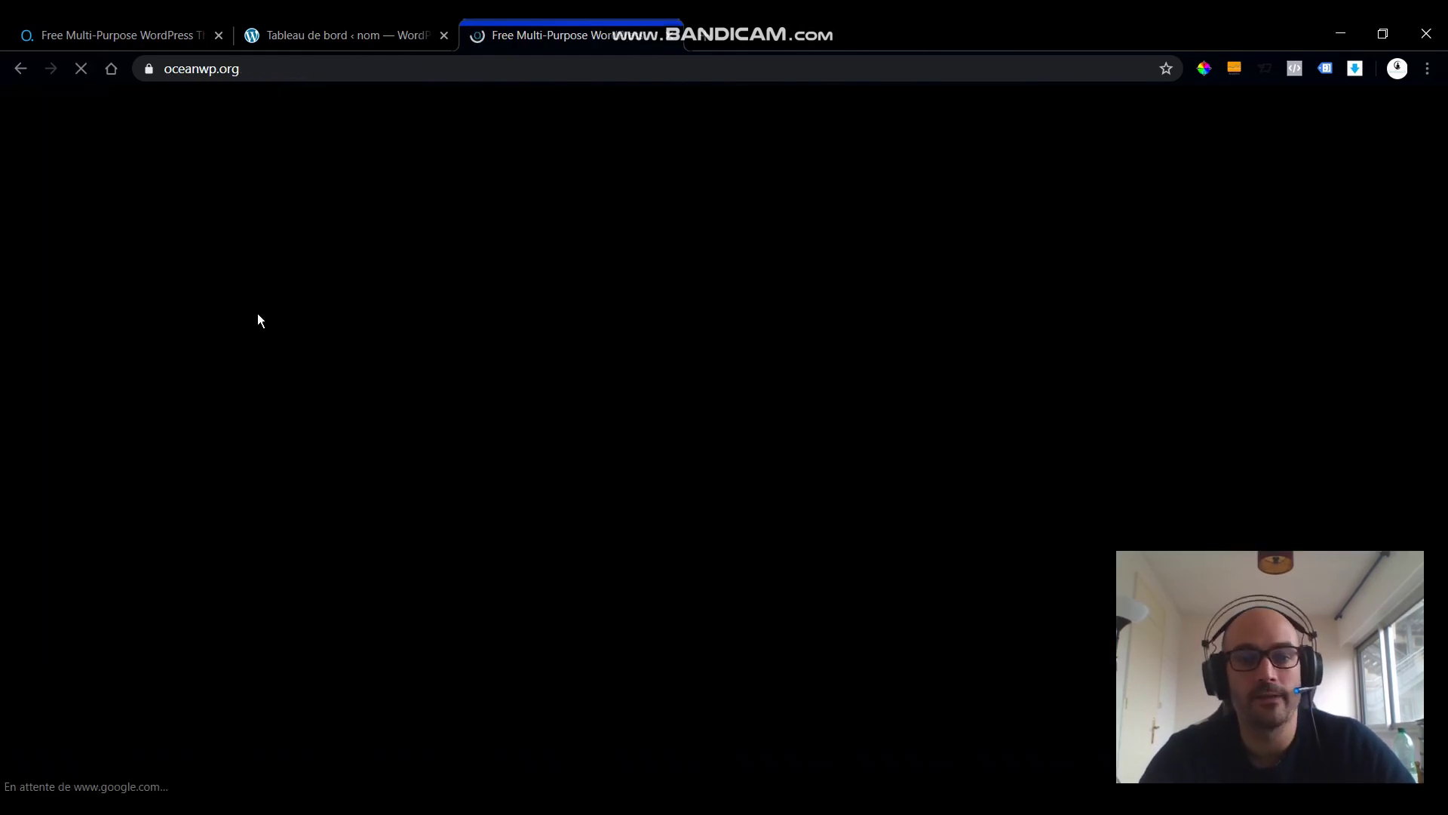
scroll(613, 313, "down", 4)
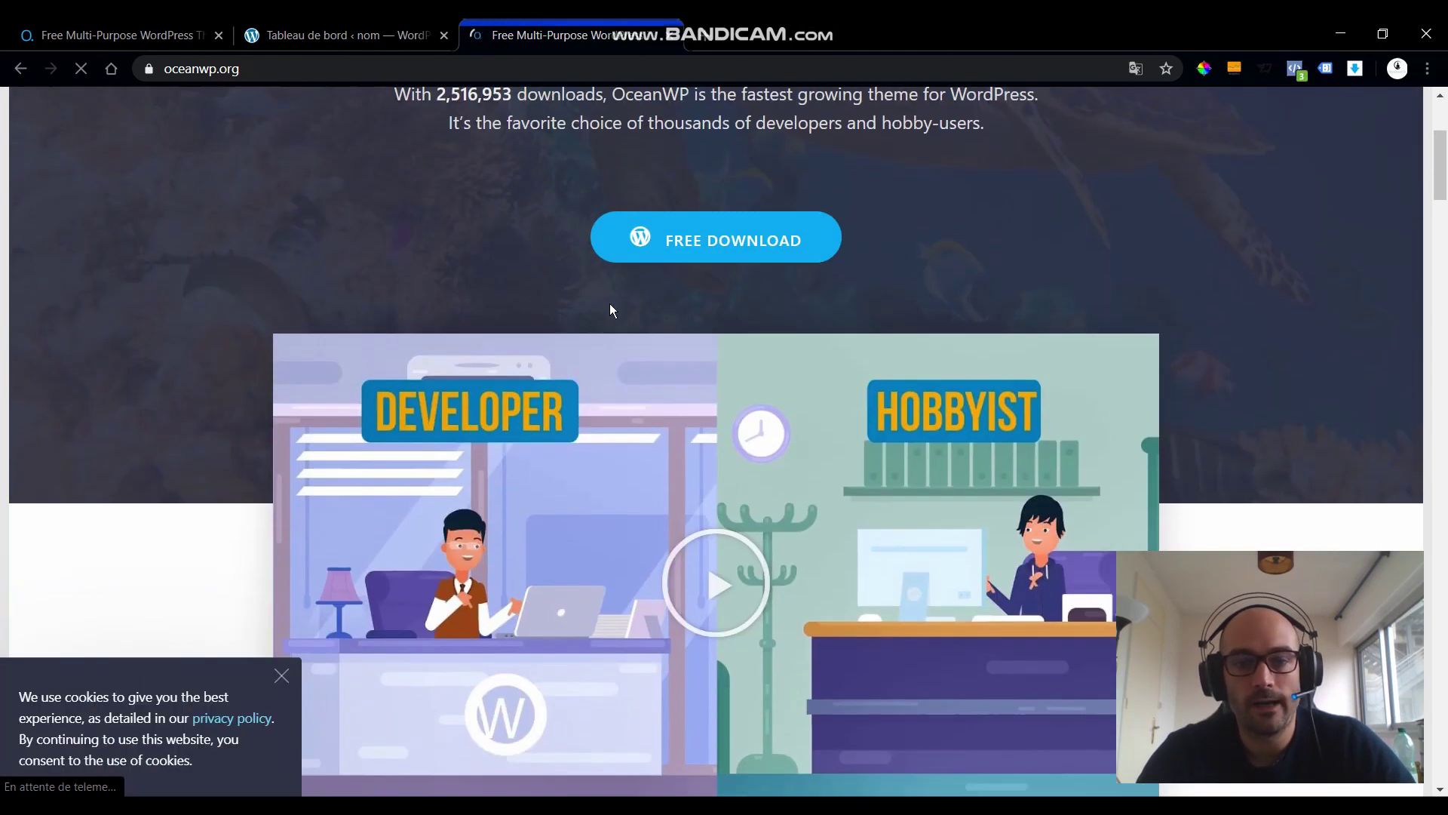
scroll(610, 309, "up", 4)
scroll(608, 310, "down", 5)
scroll(626, 324, "up", 5)
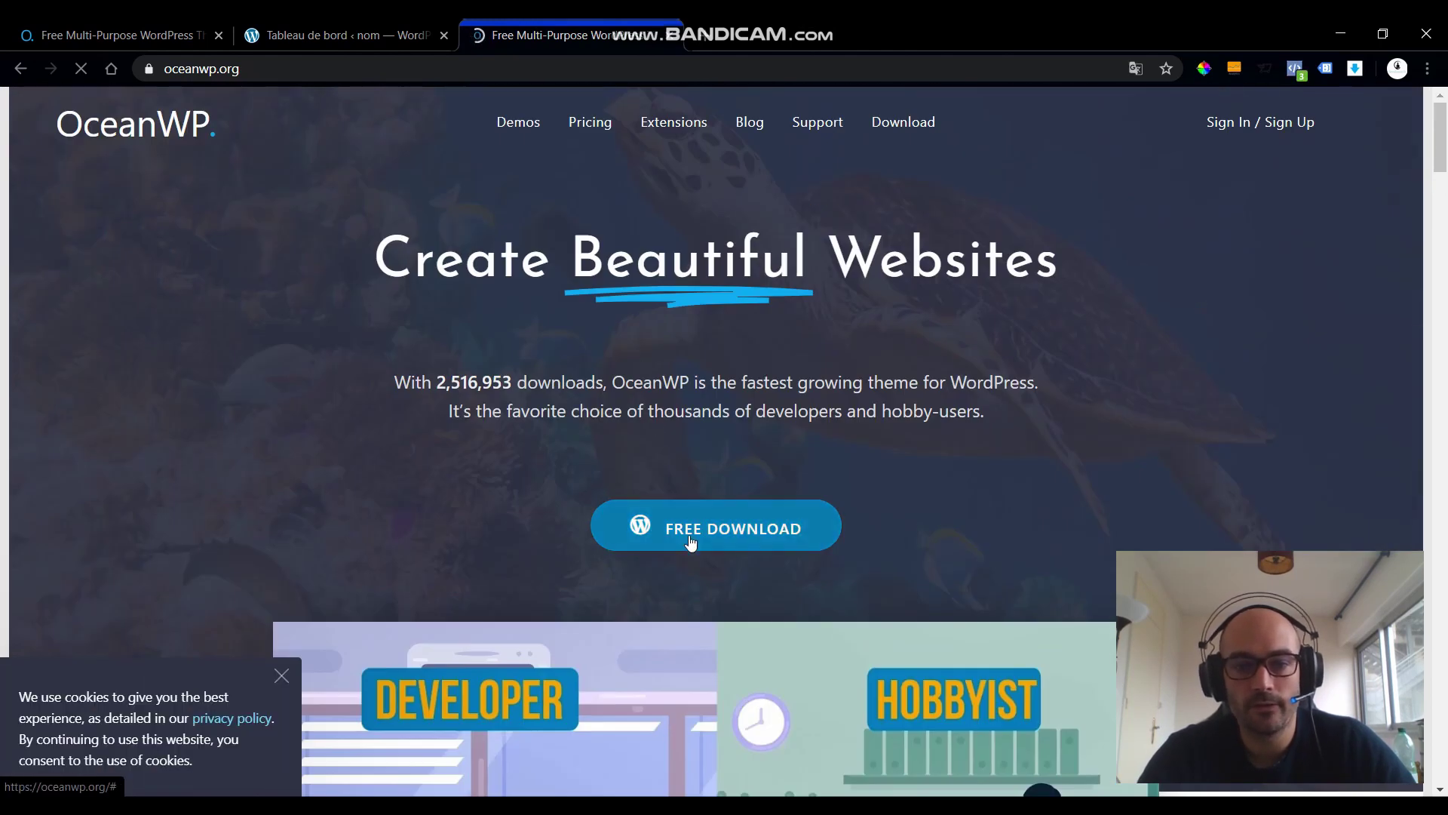
left_click(690, 534)
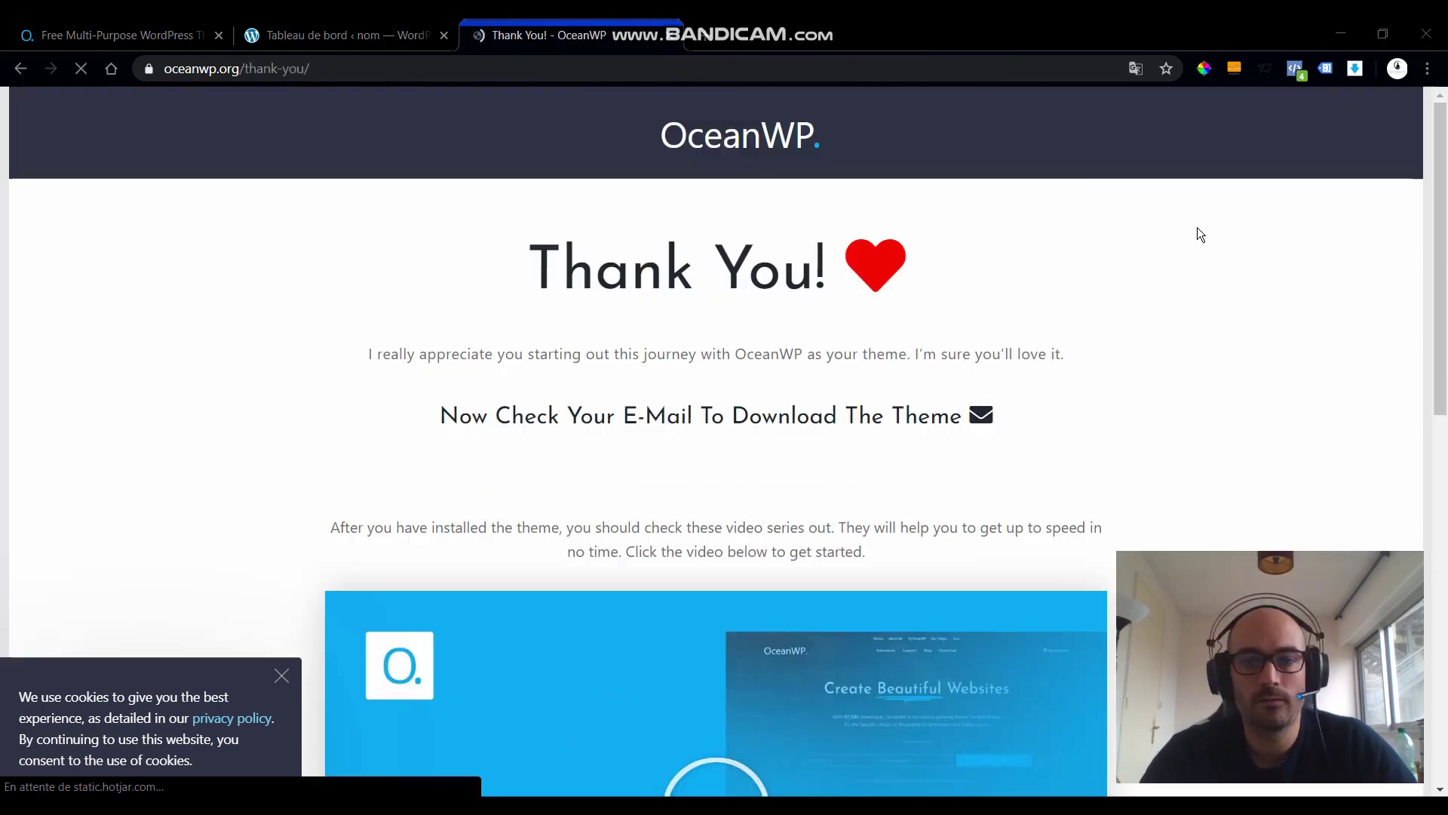
scroll(813, 376, "down", 10)
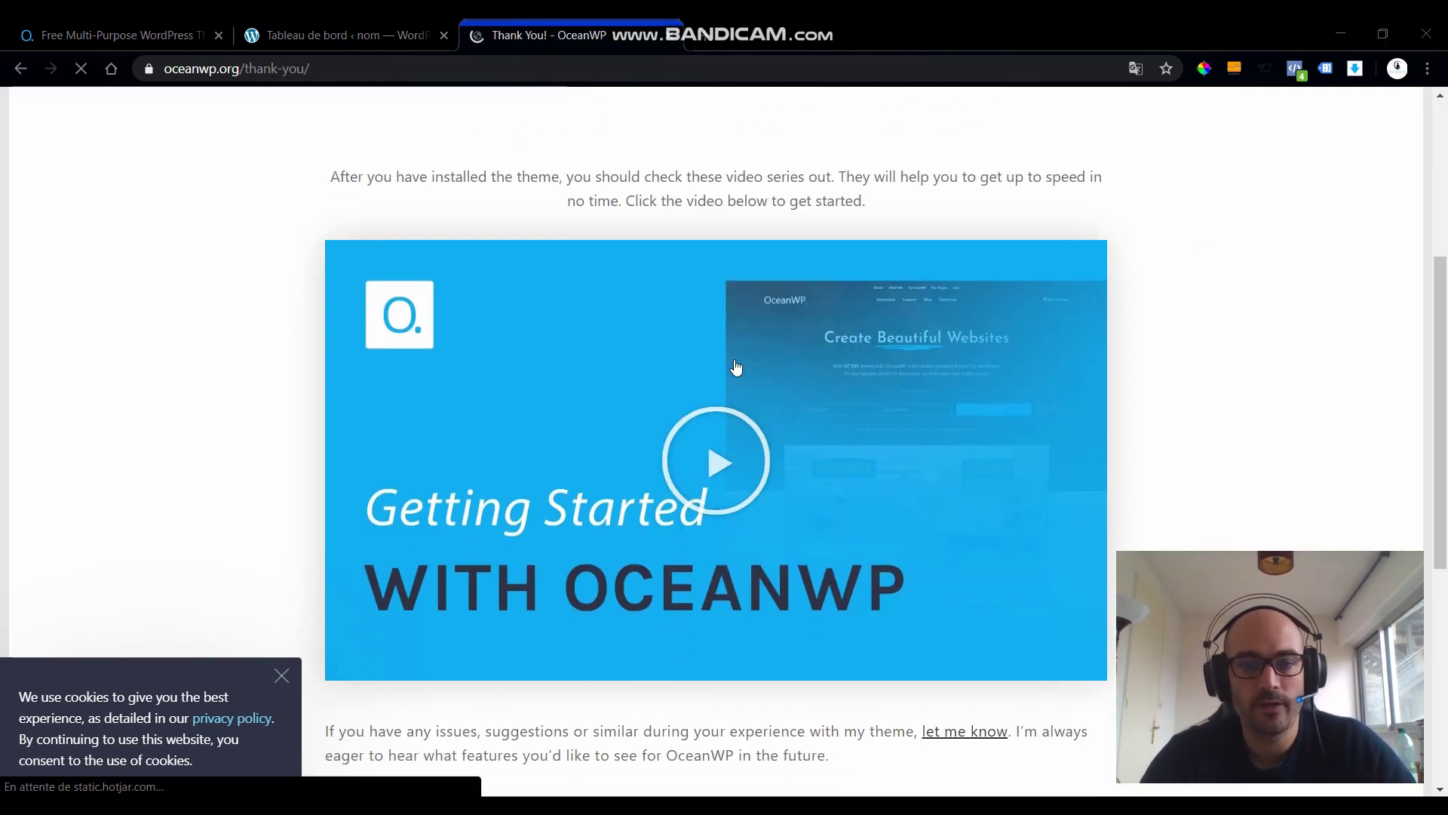
scroll(537, 354, "up", 10)
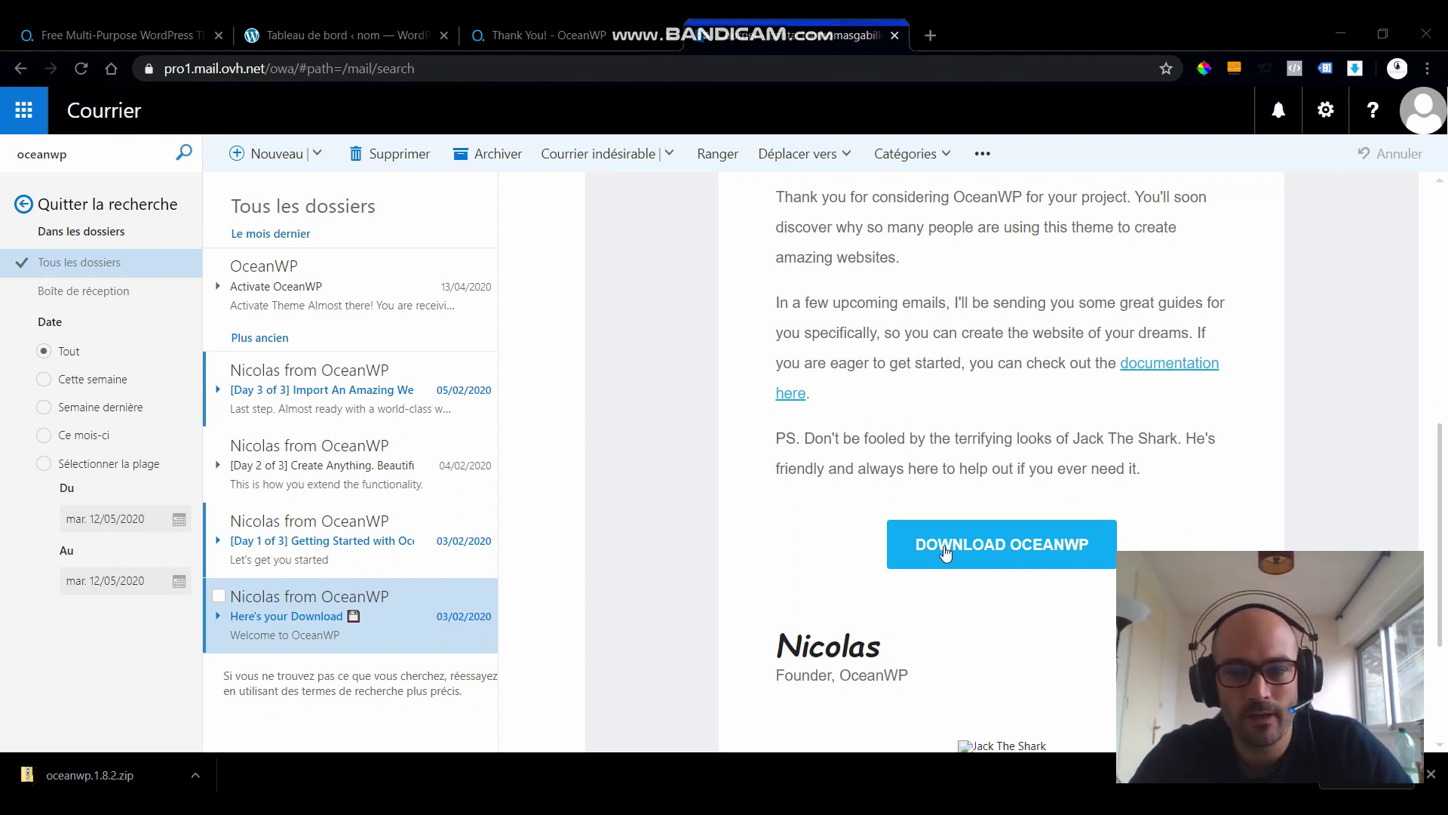
- Switch back to the WordPress Tableau de bord tab
left_click(295, 36)
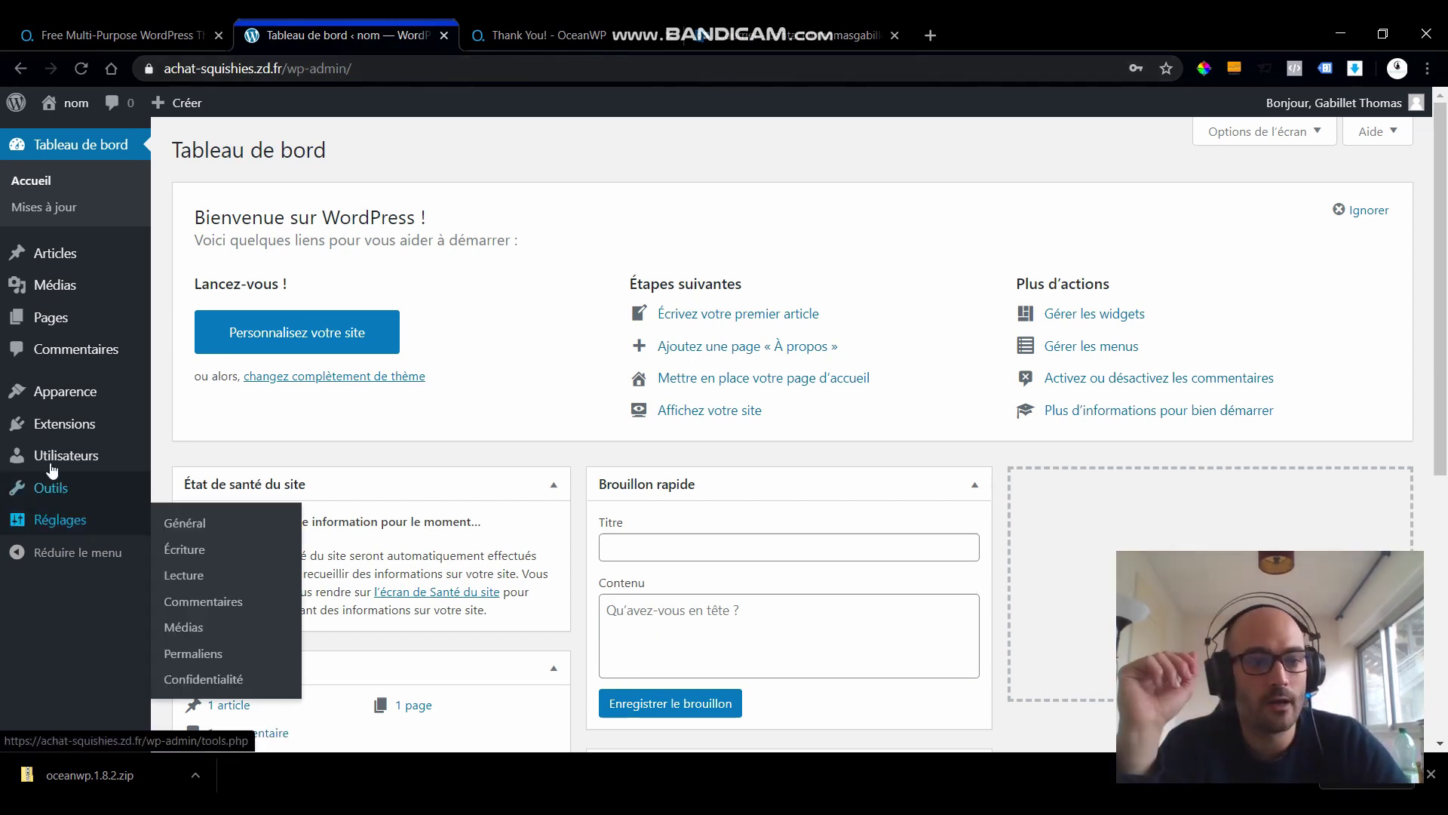
- Upload oceanwp.1.8.2.zip under Apparence > Thèmes > Ajouter and install it
mouse_move(62, 392)
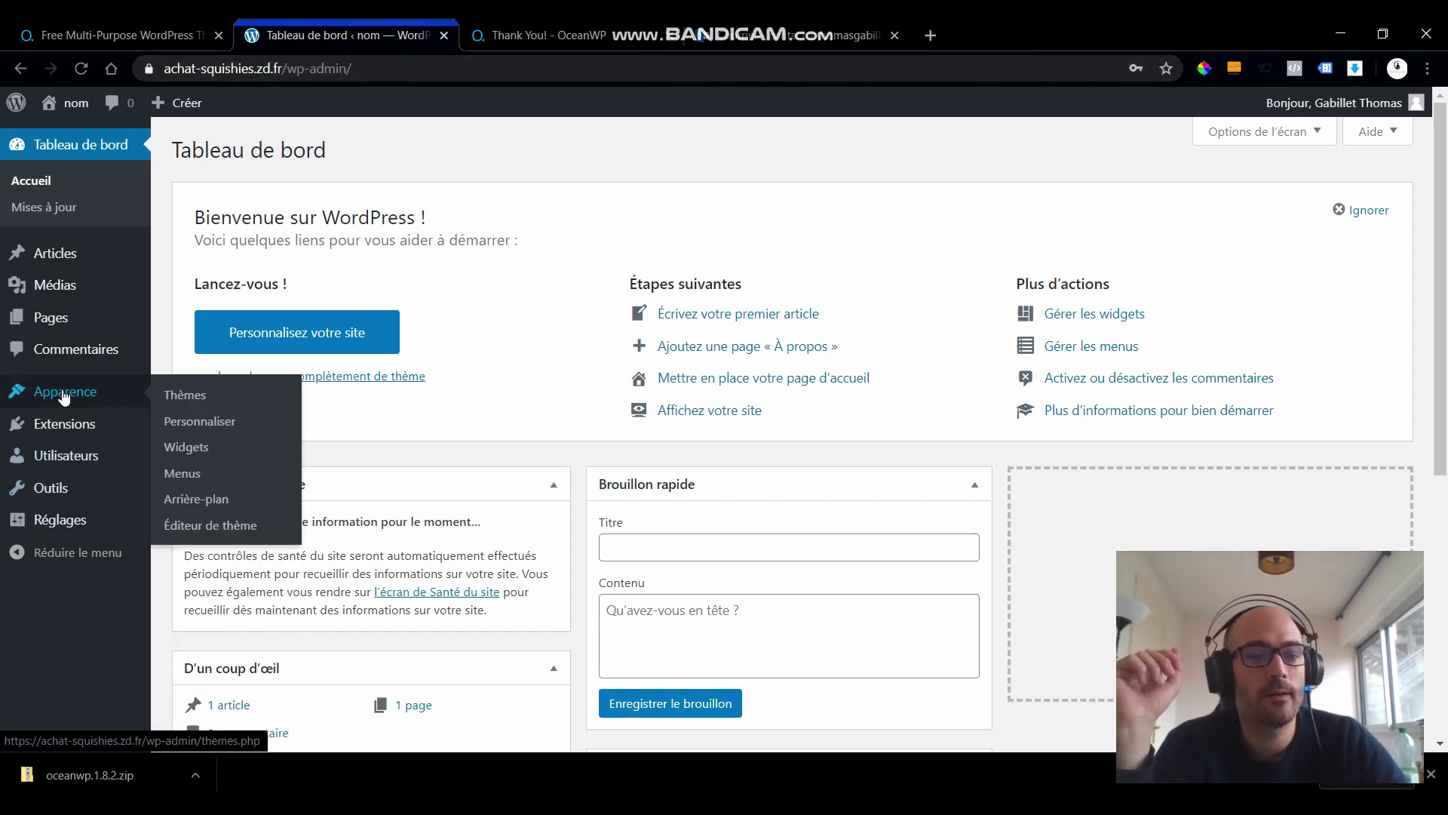
left_click(194, 397)
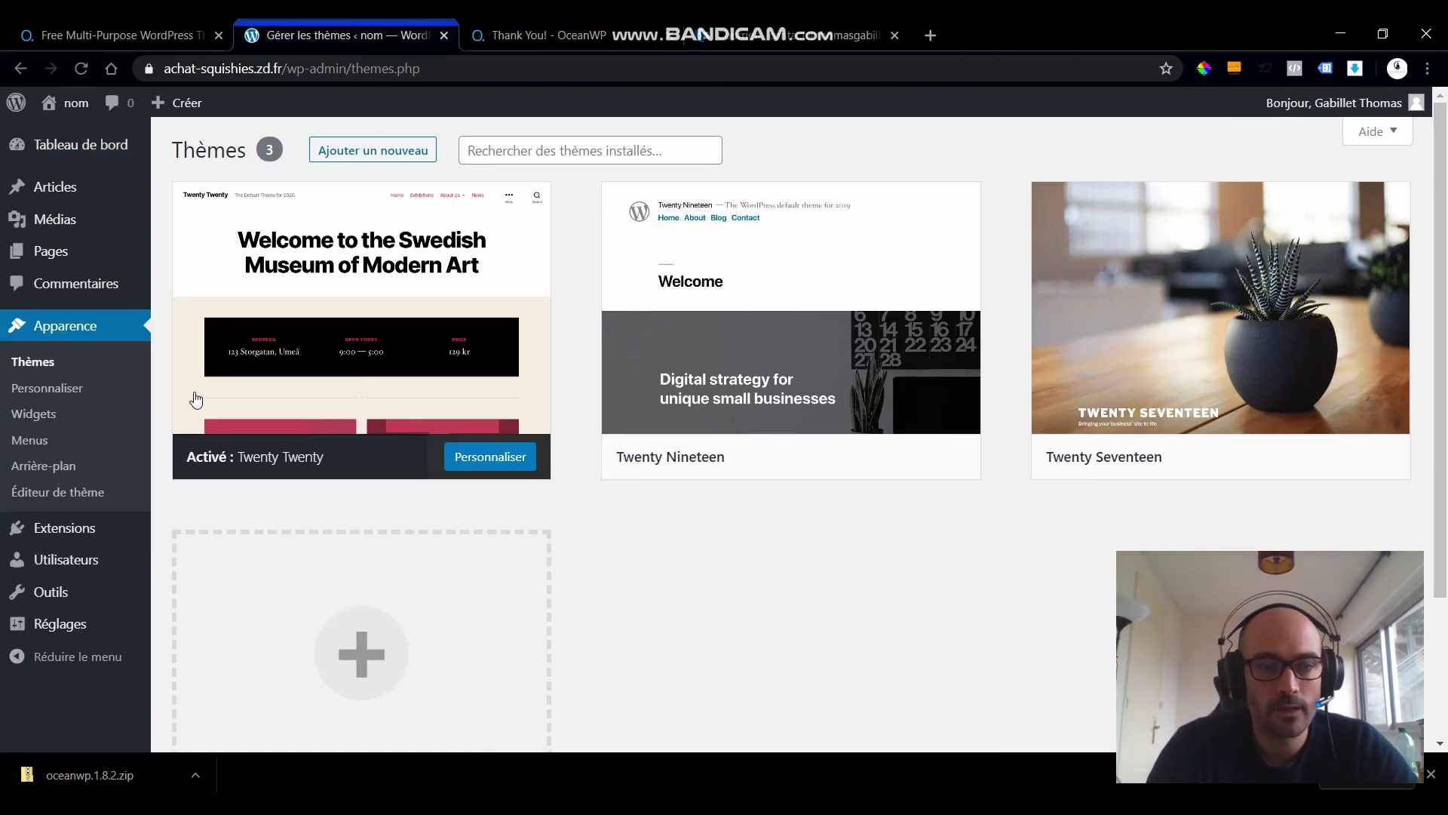
left_click(332, 150)
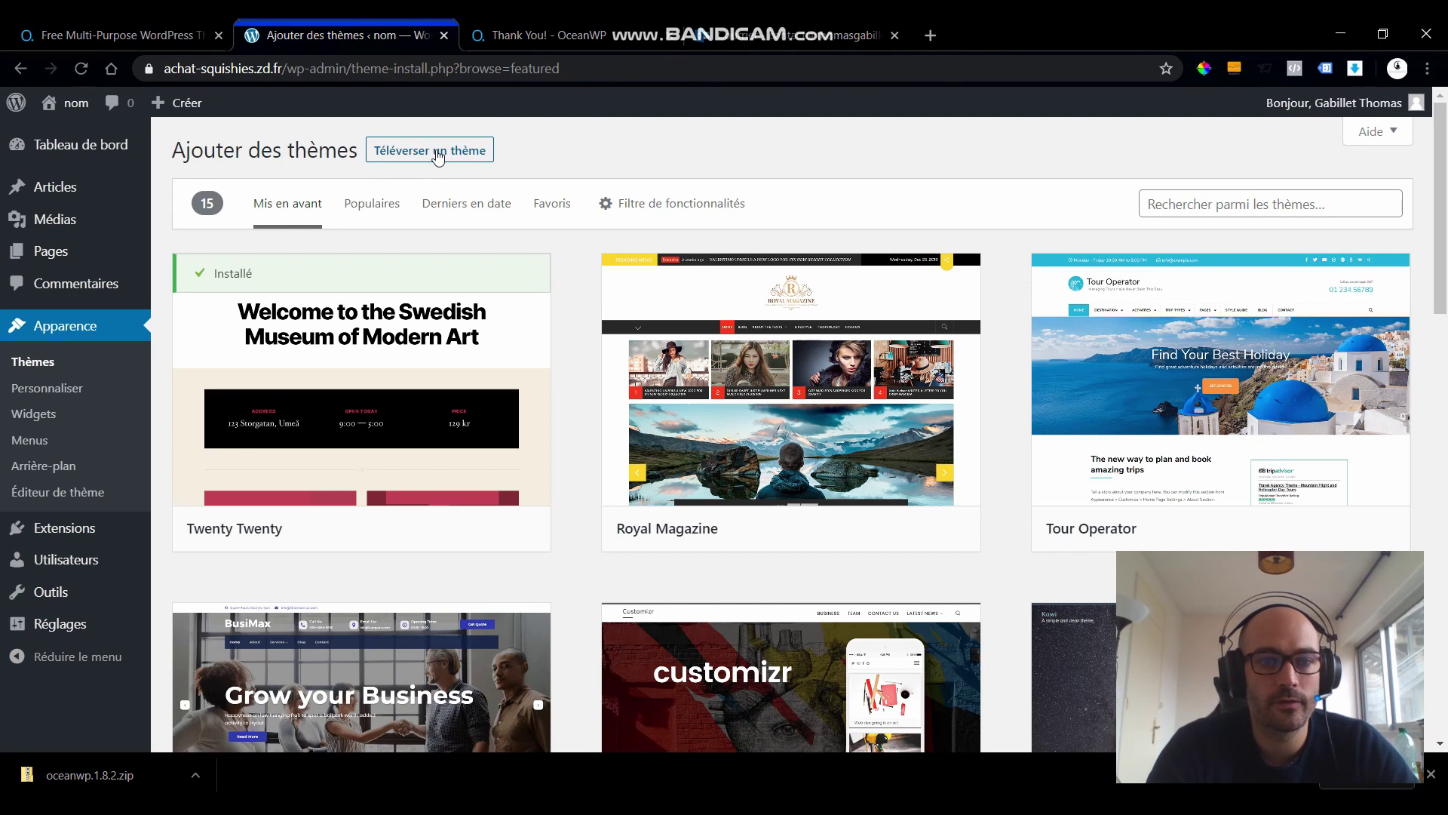
left_click(437, 153)
left_click(670, 320)
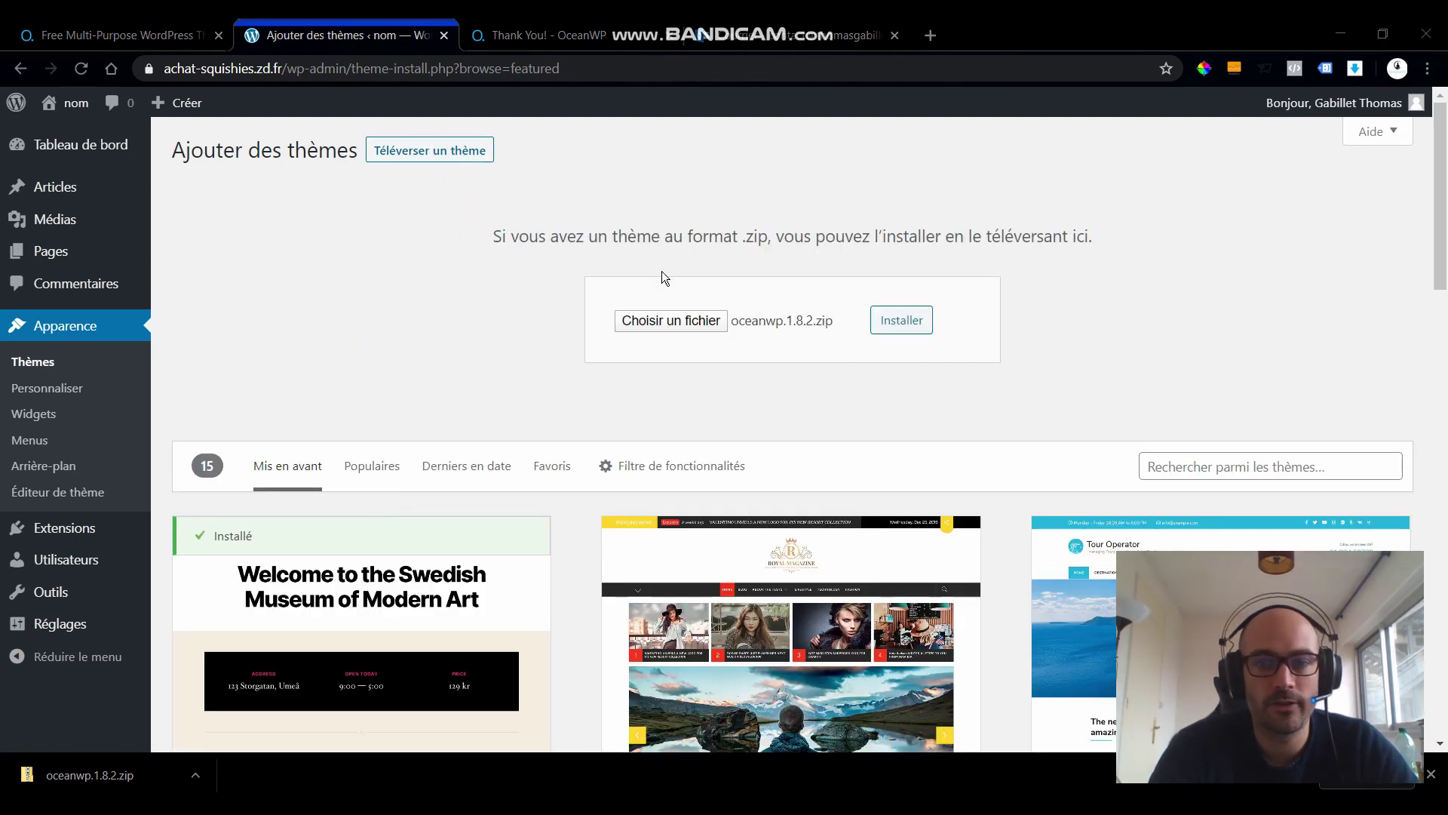
left_click(919, 319)
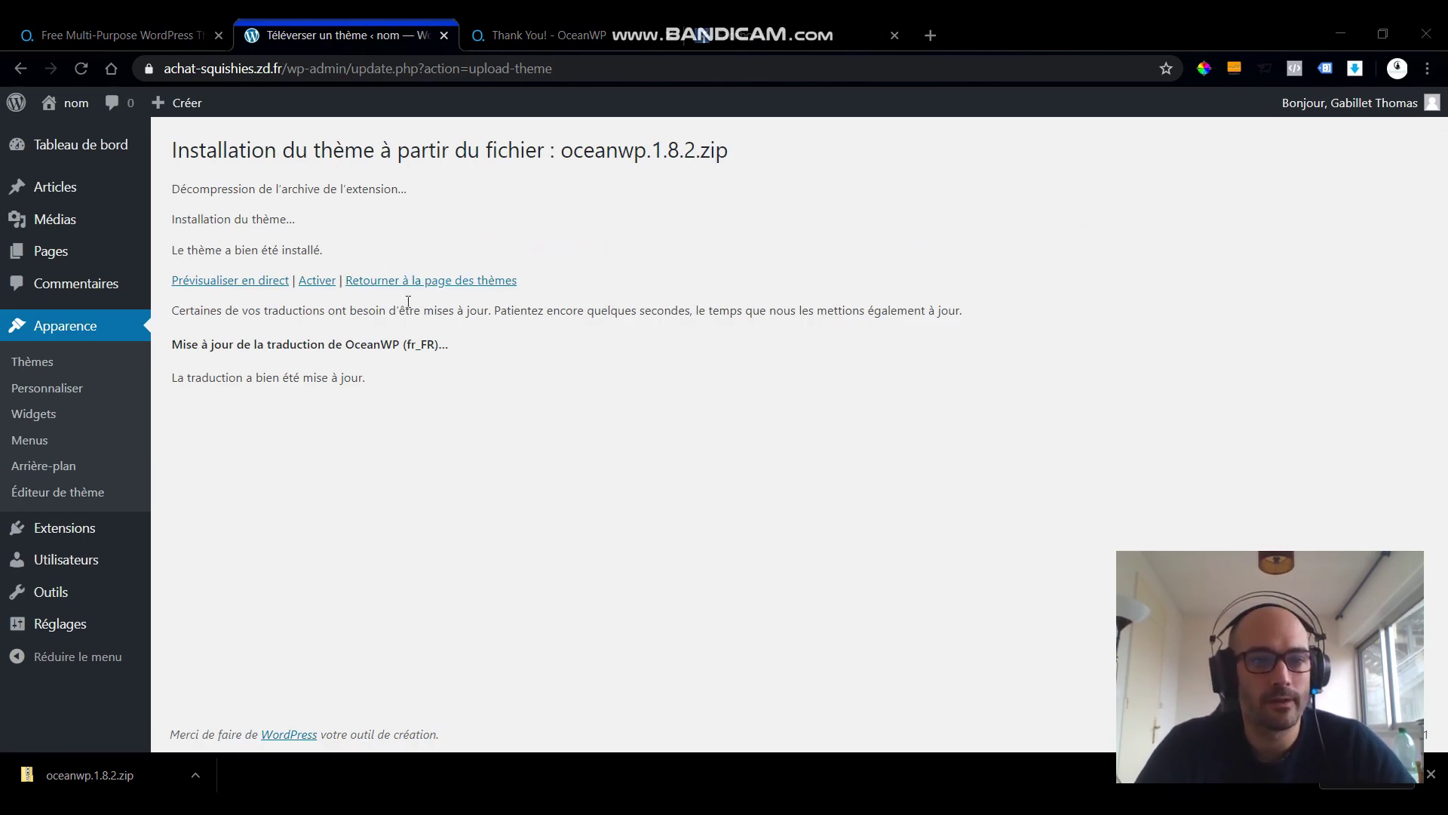
- Activate the newly installed OceanWP theme
left_click_drag(194, 159, 720, 313)
left_click(405, 410)
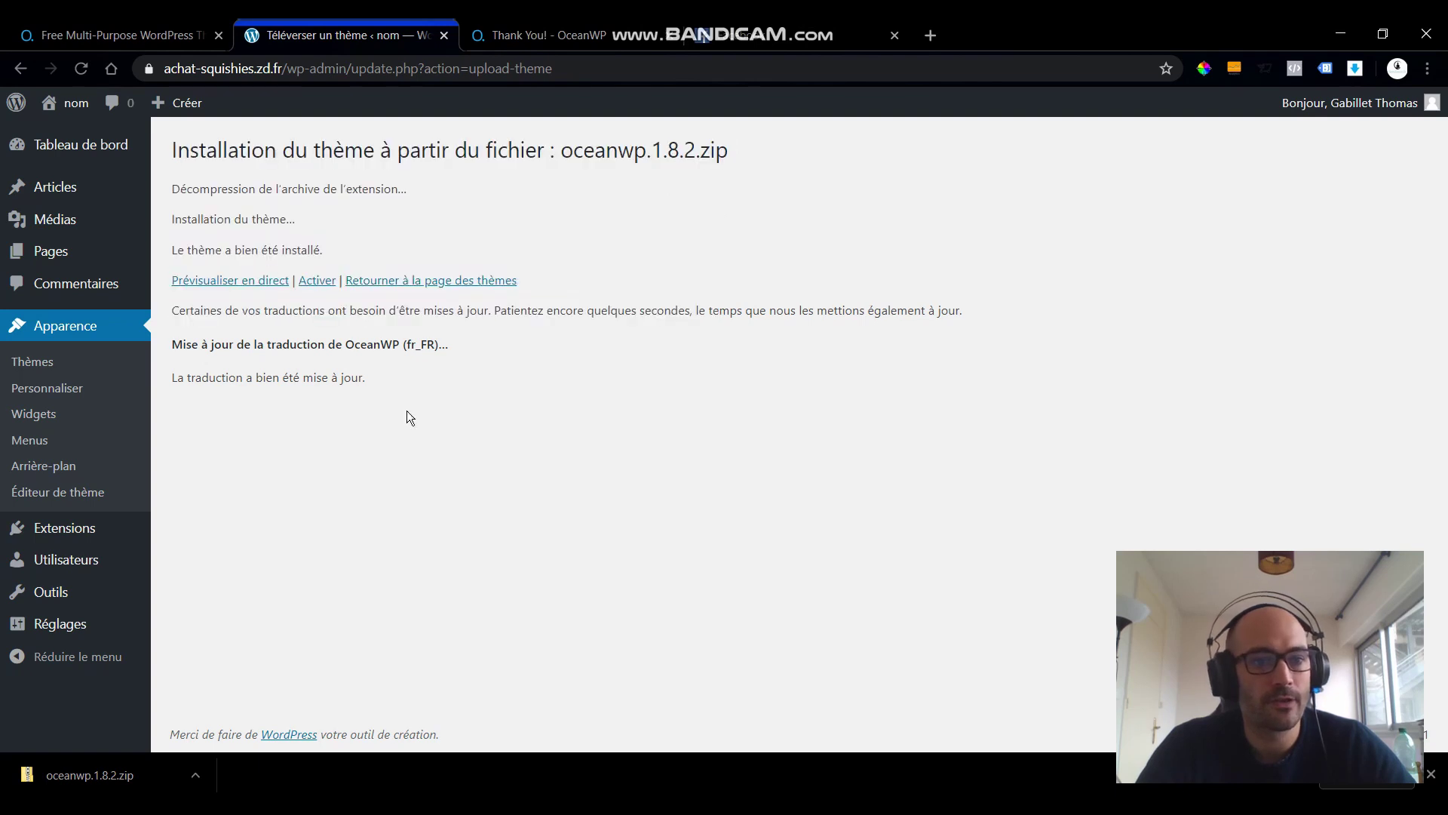
left_click(316, 283)
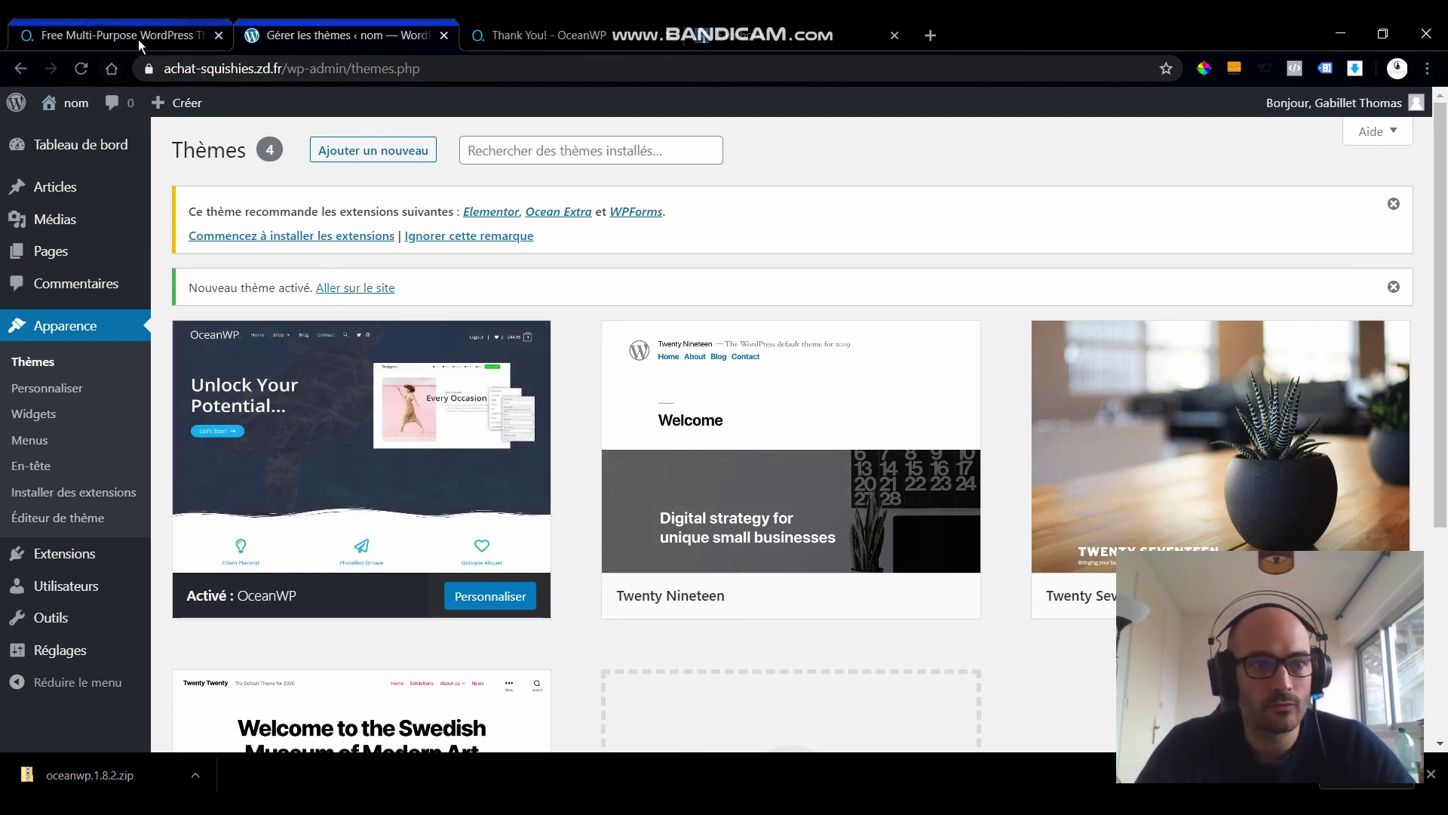
- View the live site in a new tab in its OceanWP style, then return to Thèmes
mouse_move(53, 105)
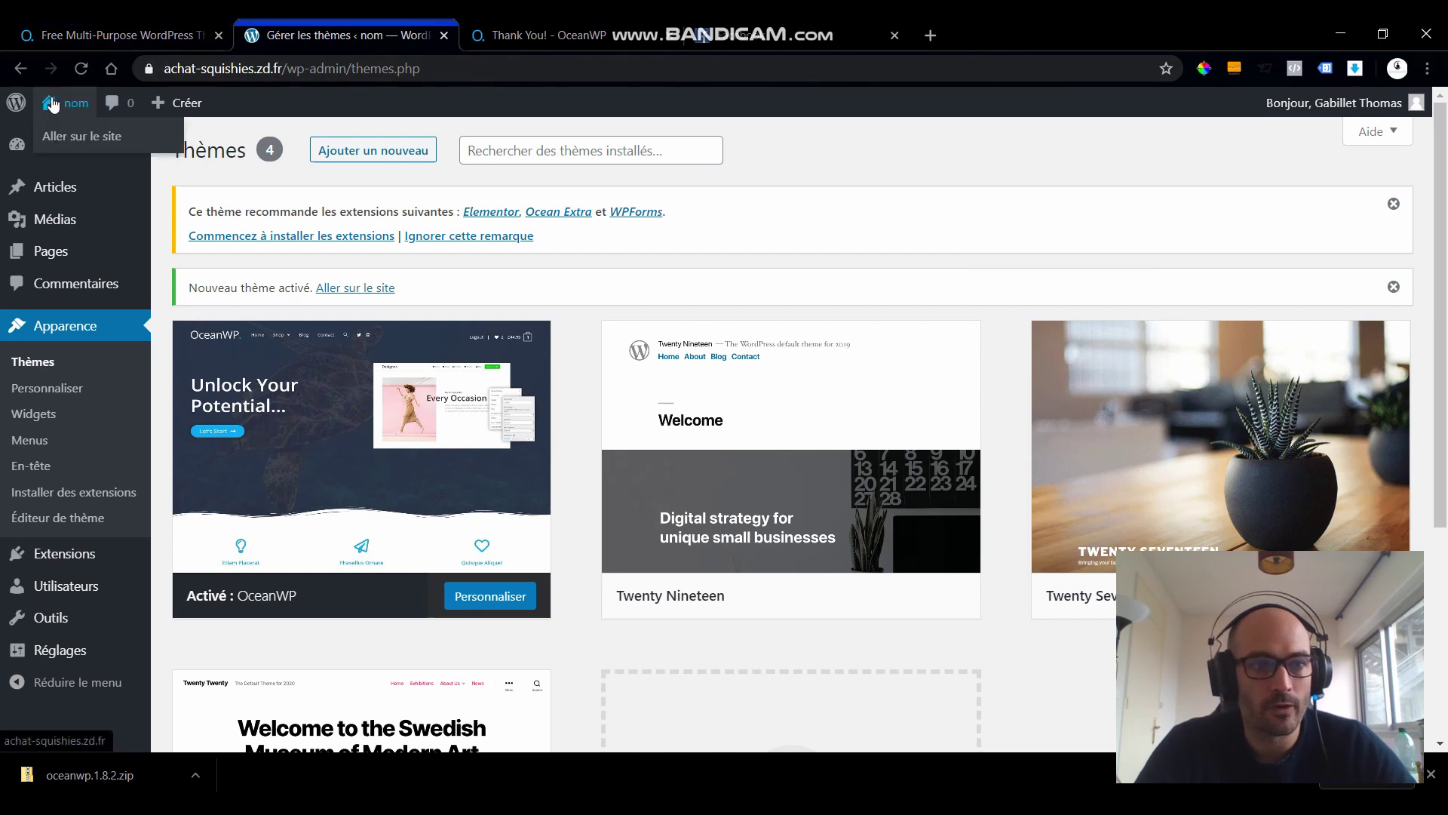
middle_click(58, 137)
left_click(533, 27)
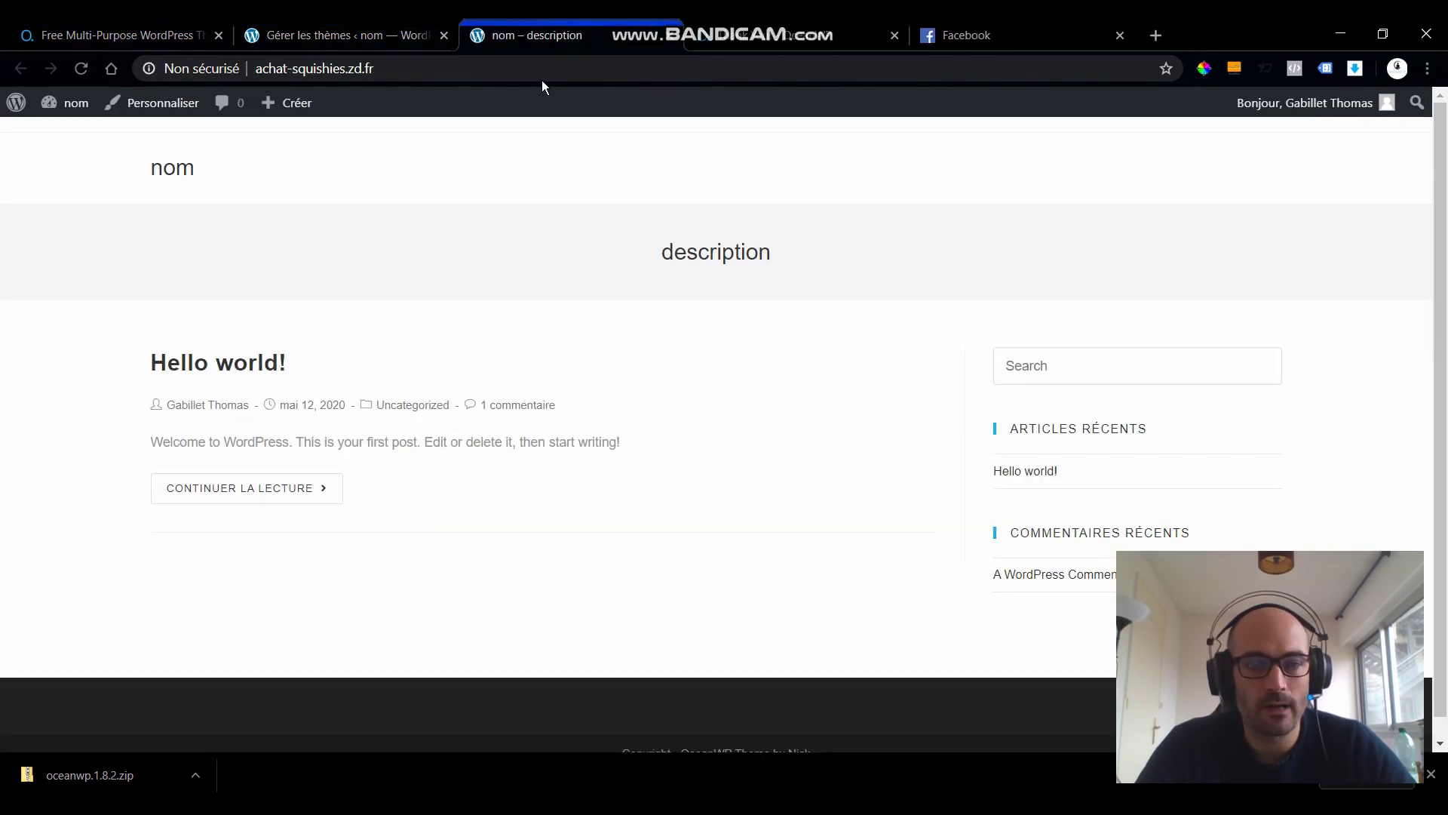
scroll(933, 410, "down", 1)
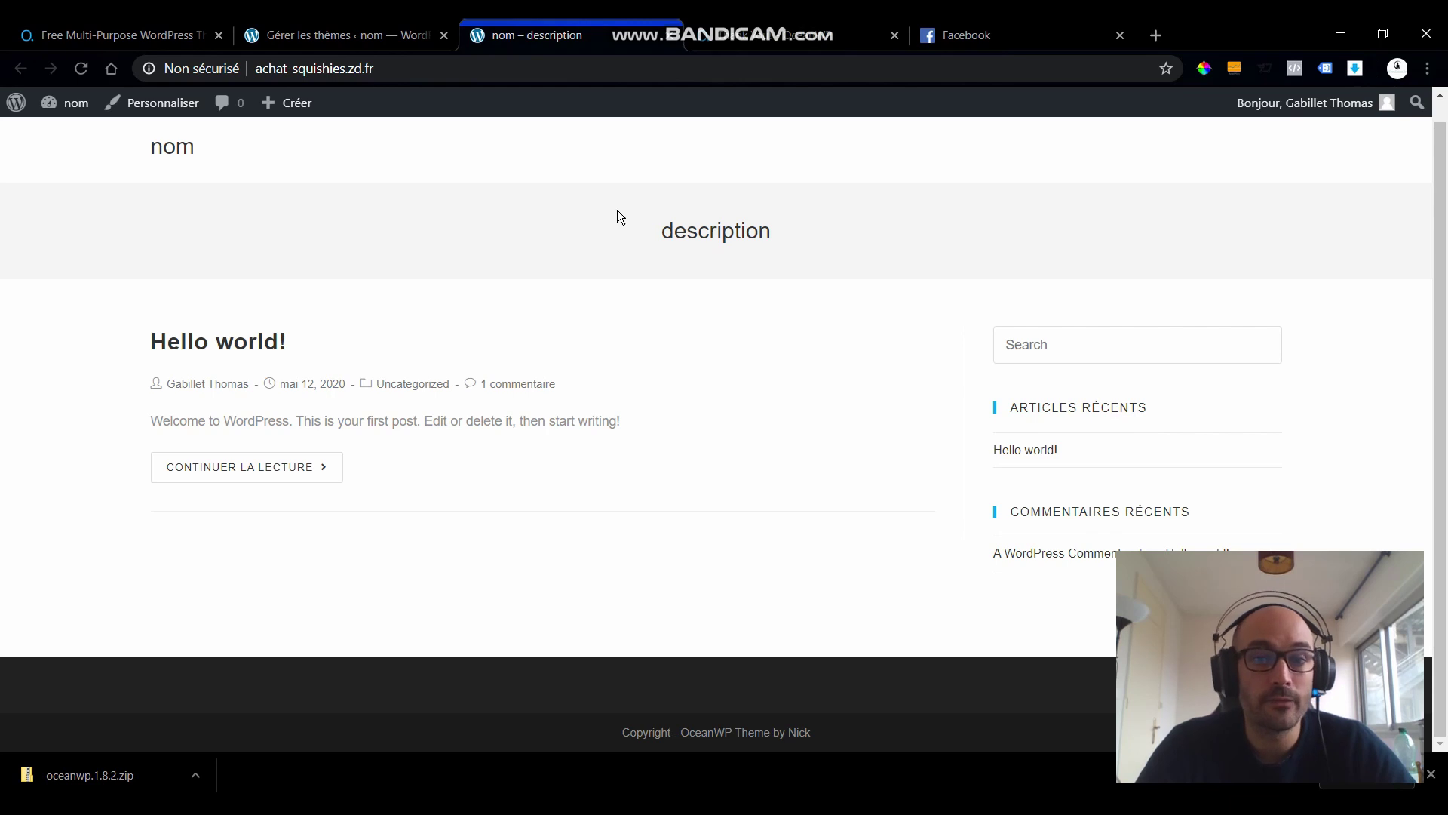
left_click(350, 38)
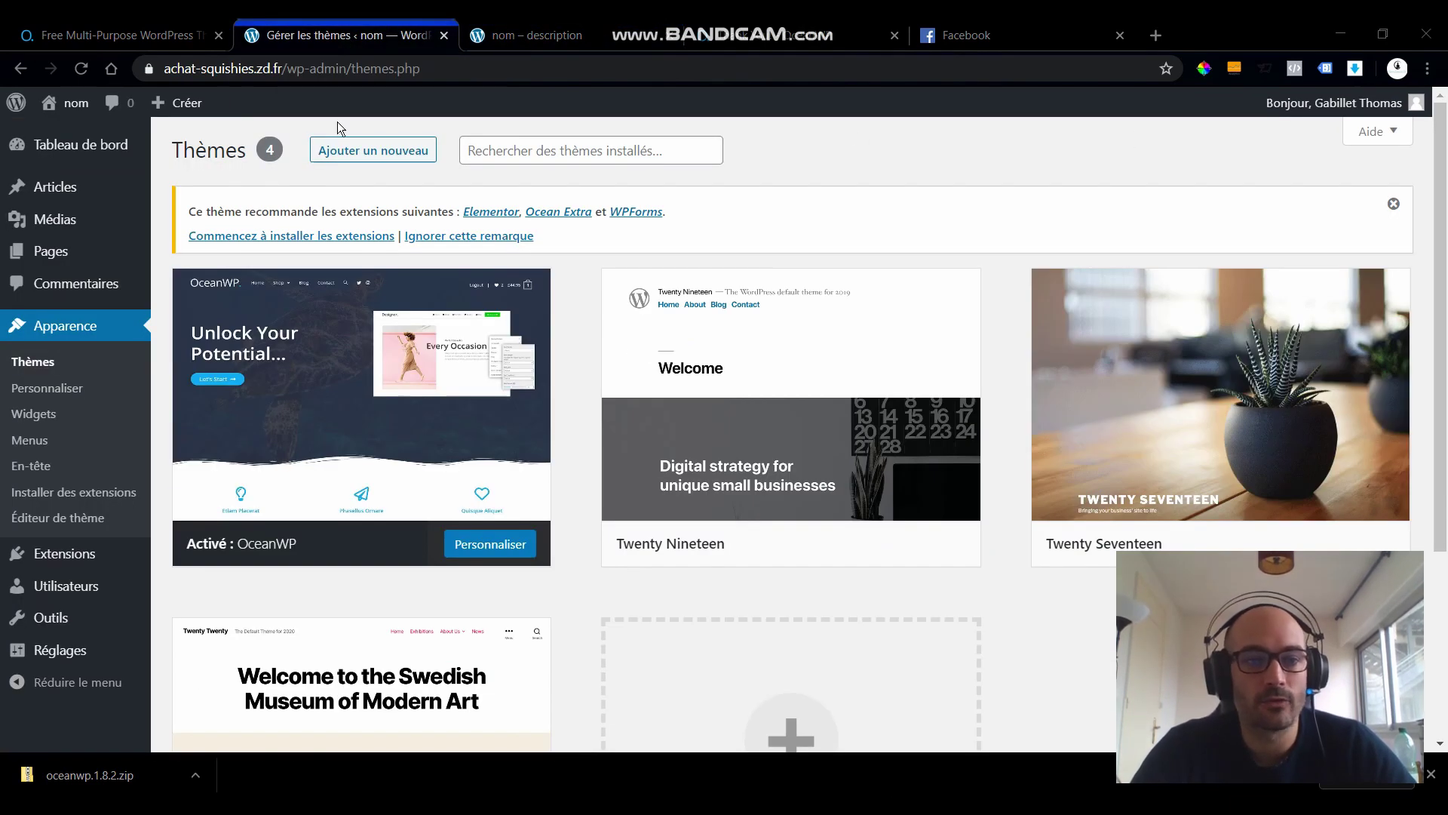
- Bulk-install the recommended Elementor, Ocean Extra and WPForms plugins together
left_click(287, 237)
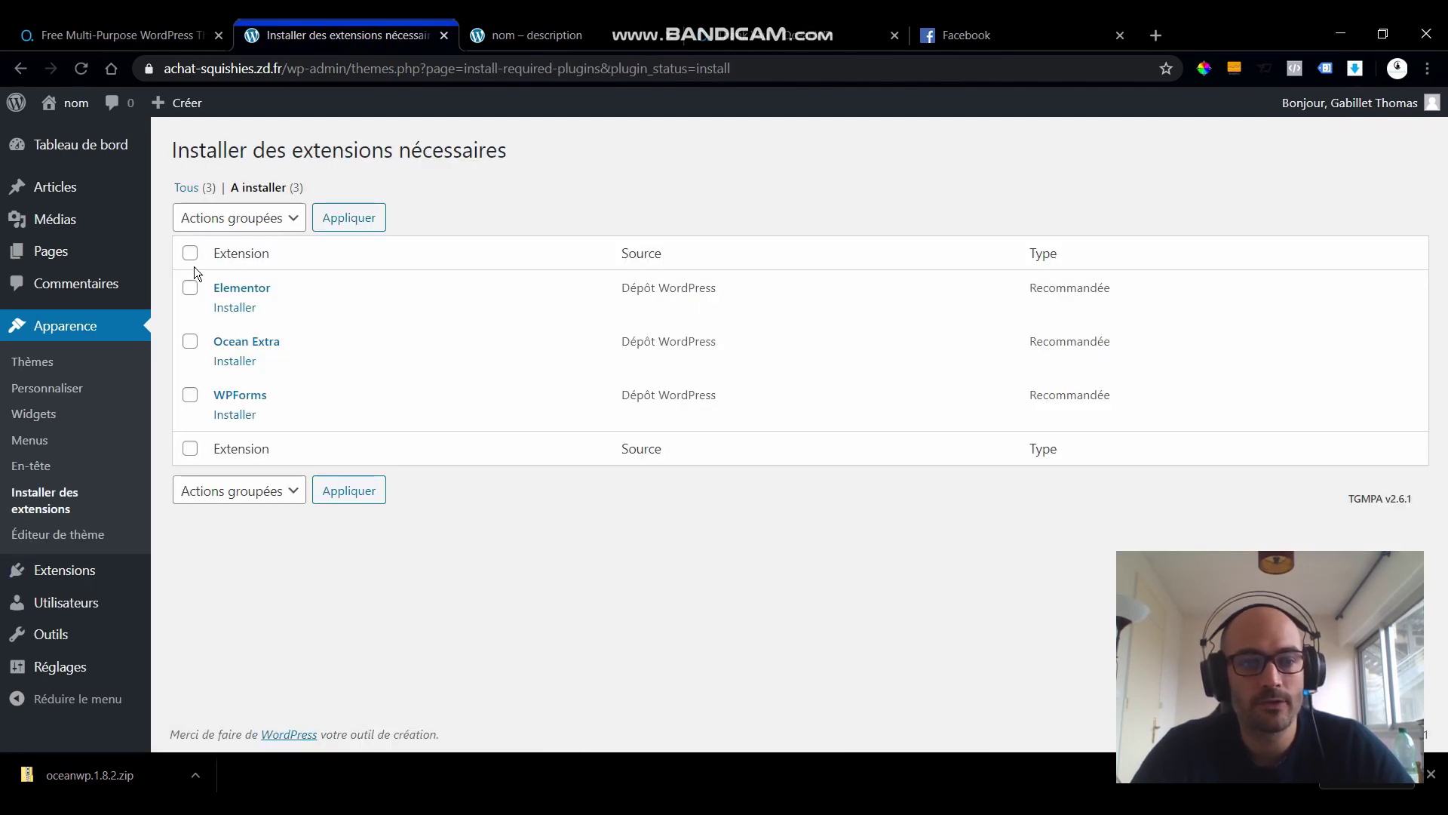
left_click(190, 253)
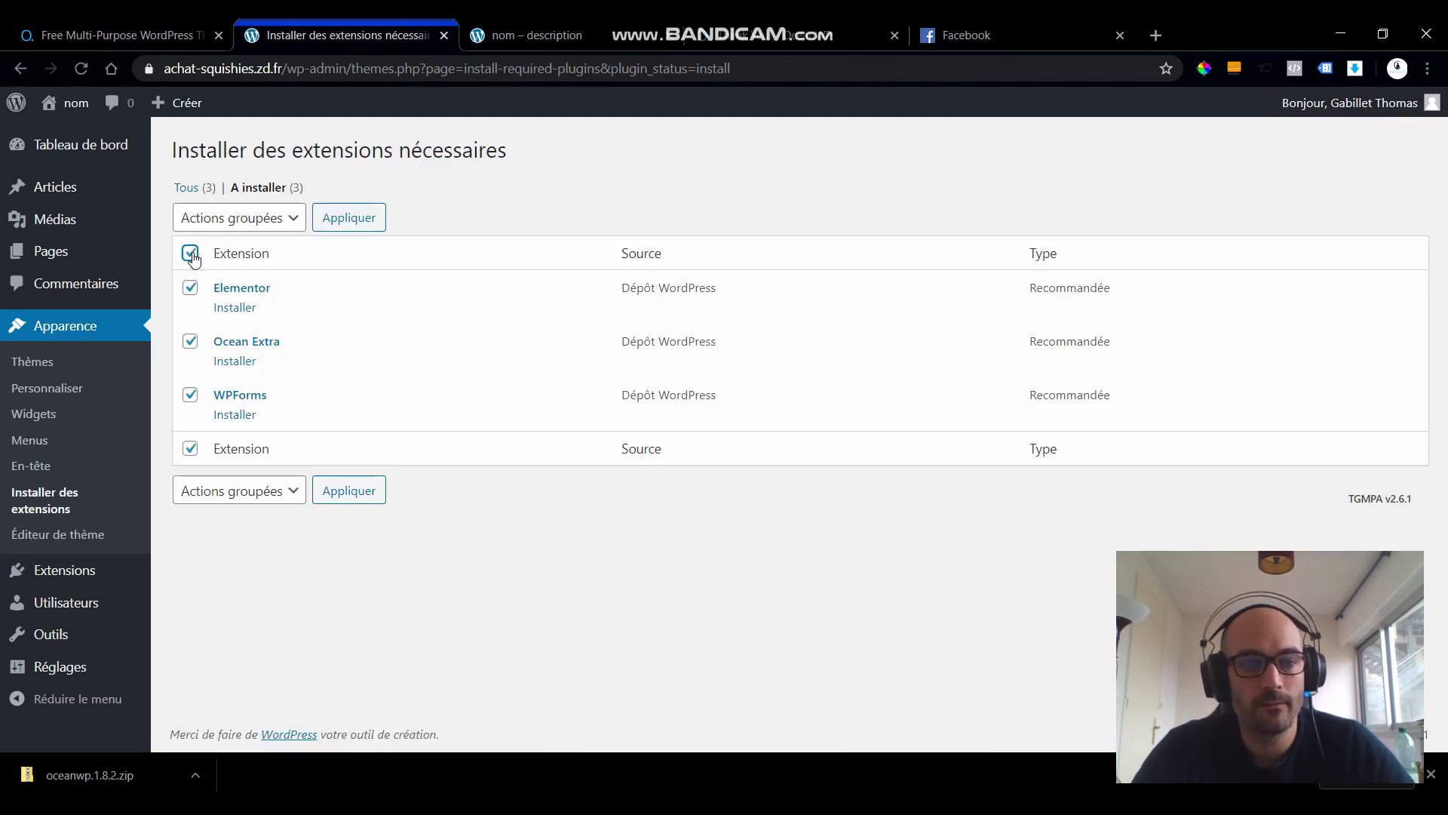
left_click(202, 221)
left_click(202, 258)
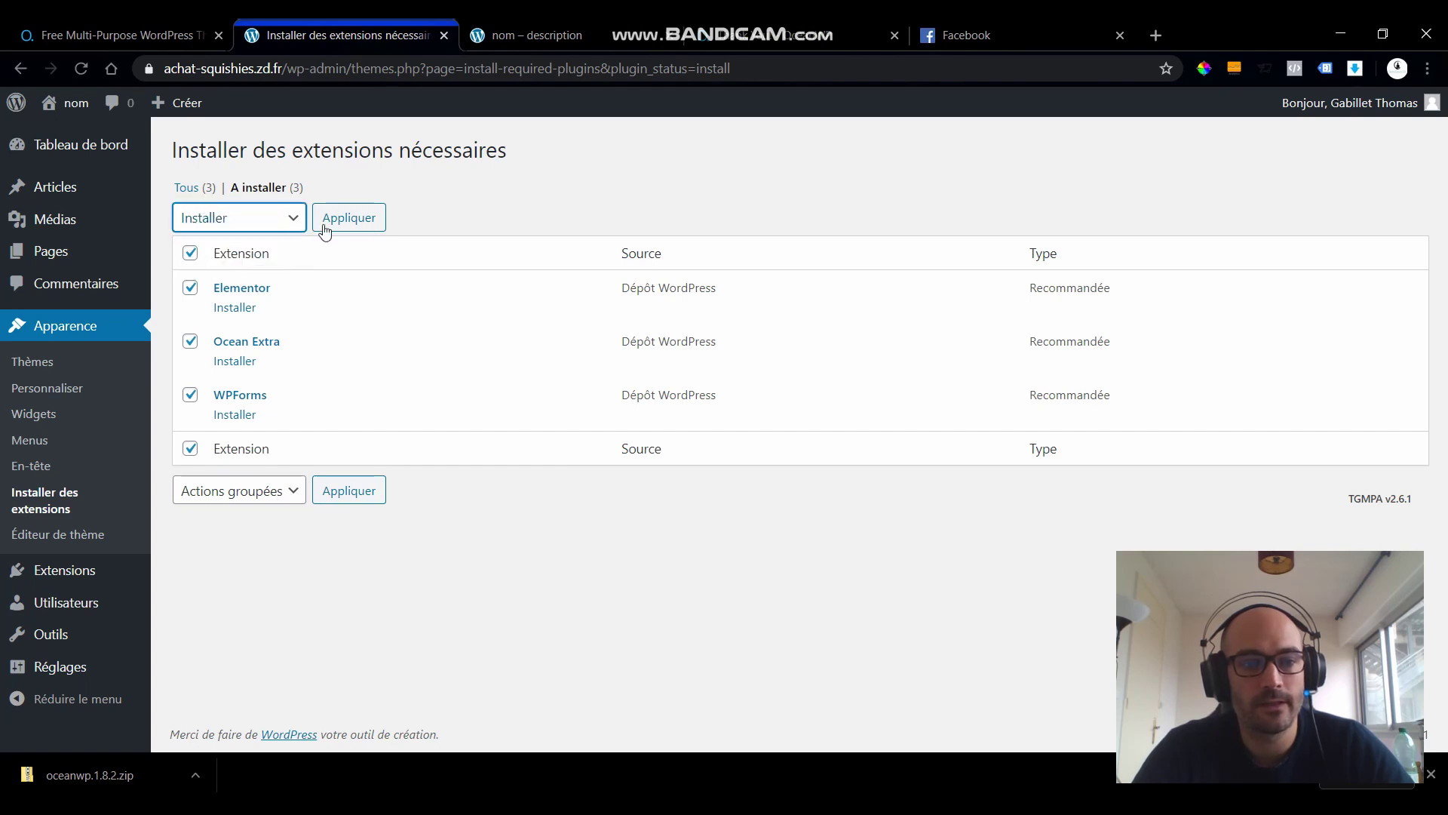
left_click(334, 227)
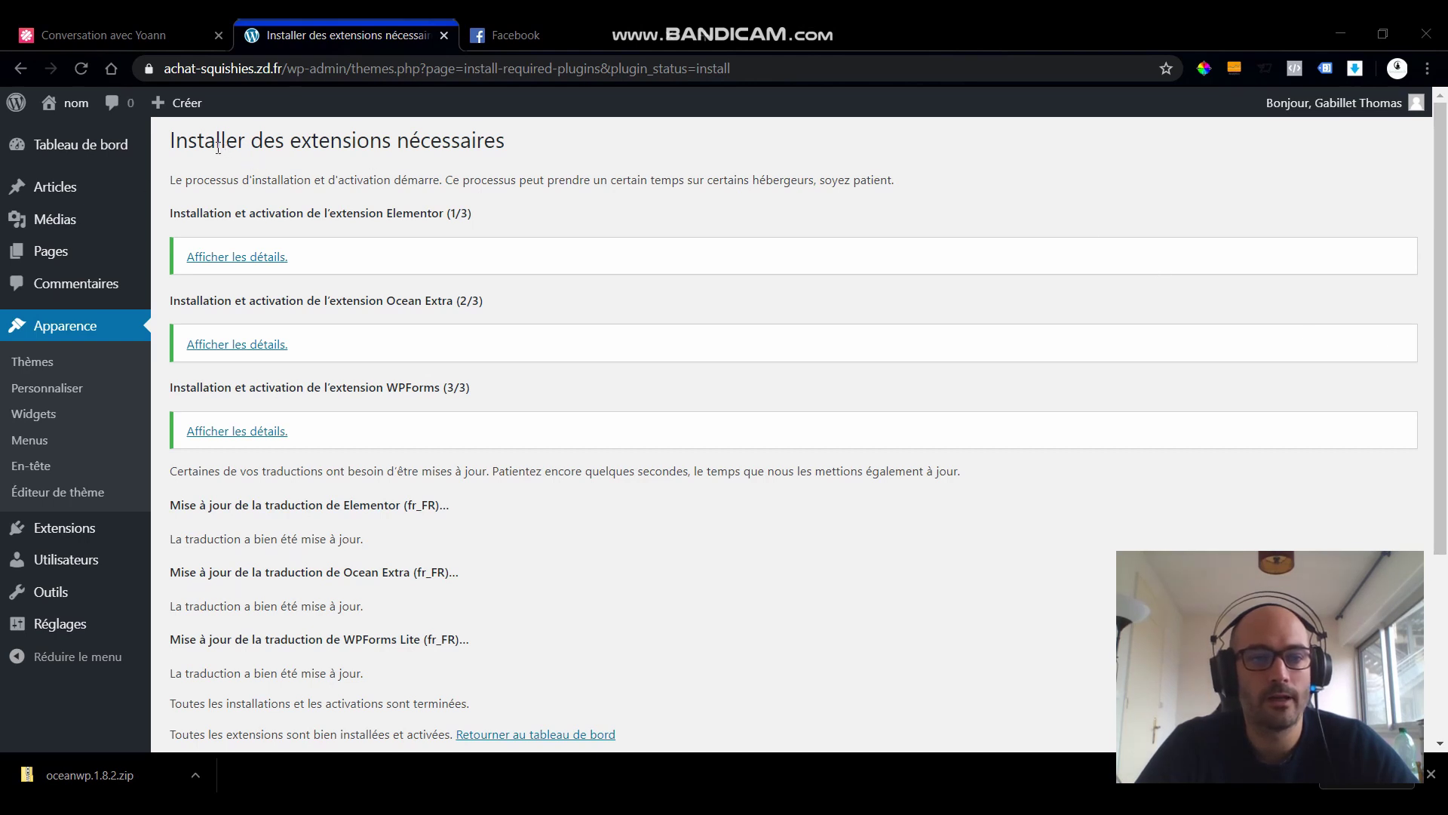
left_click_drag(169, 149, 436, 506)
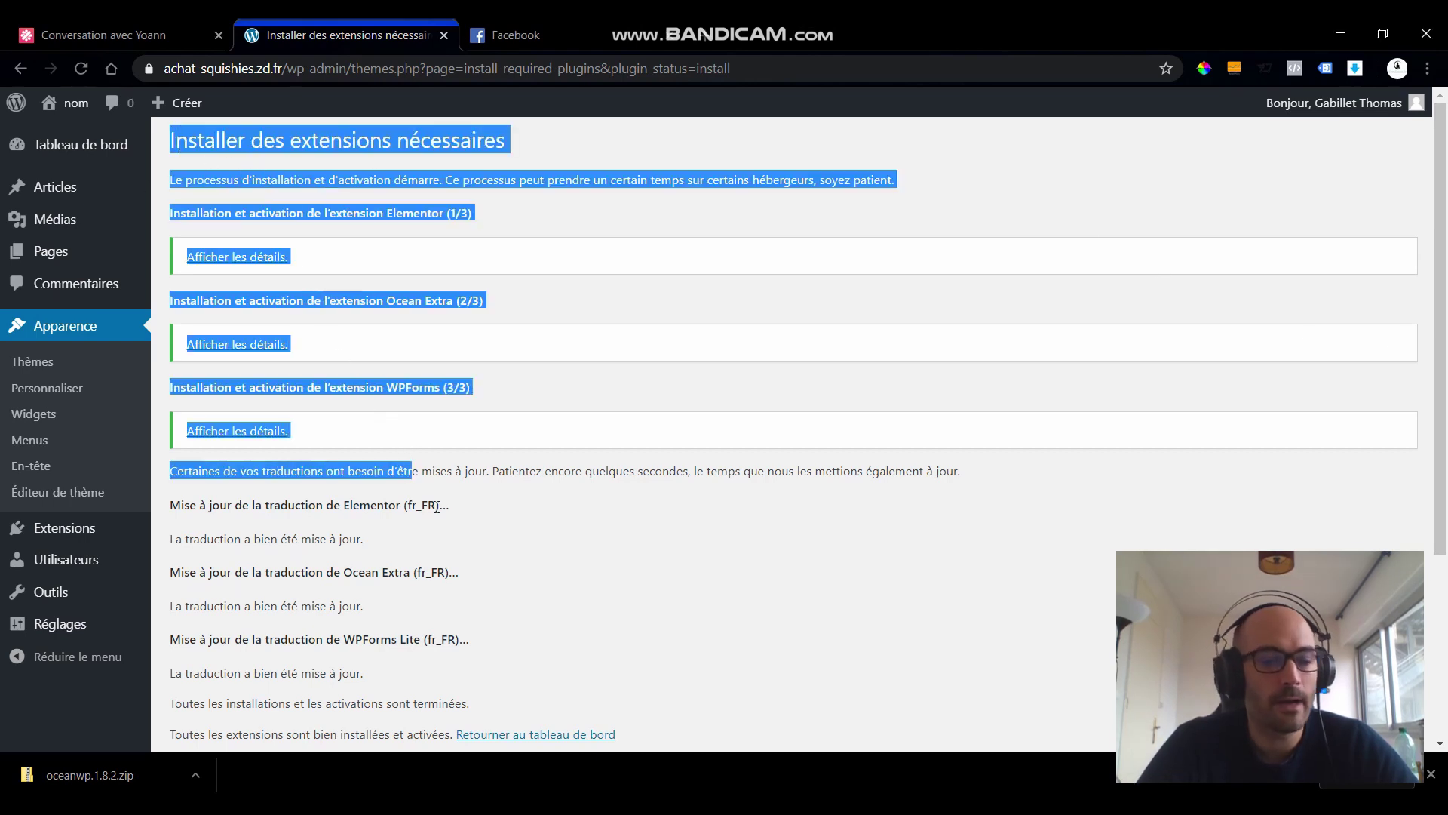
left_click(495, 507)
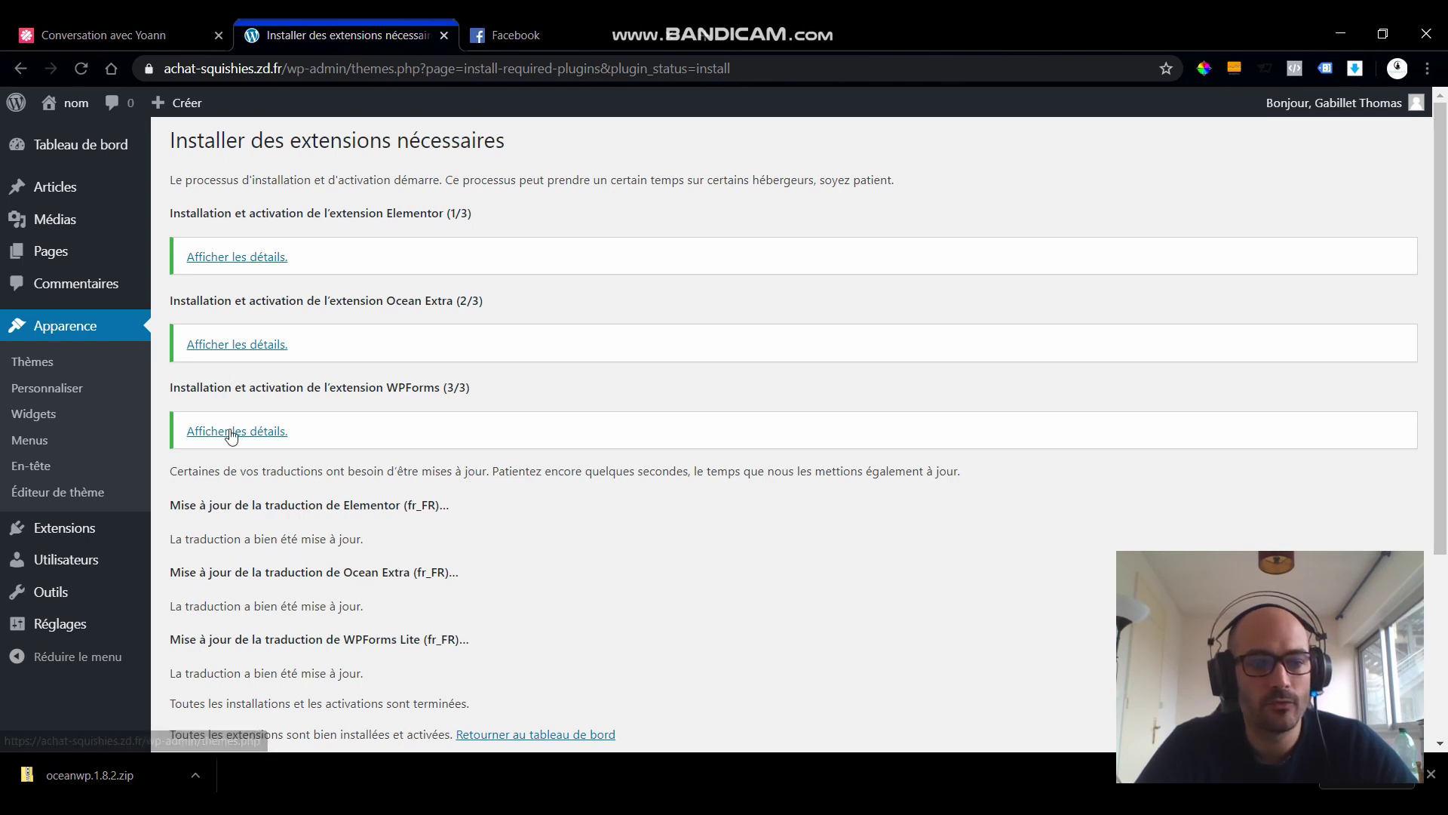
scroll(226, 434, "down", 3)
scroll(229, 439, "up", 3)
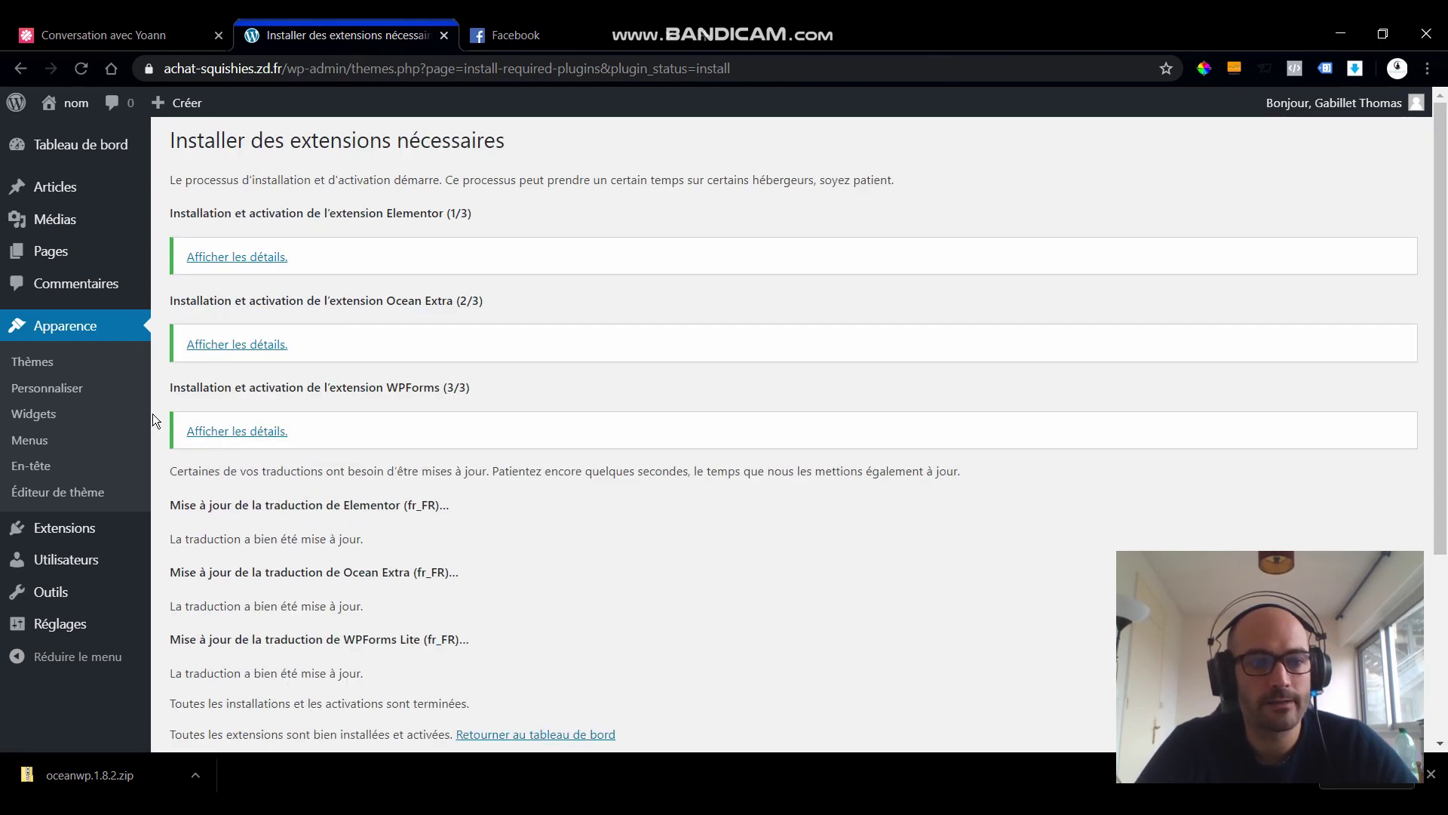
- Reload after the permission error and load the admin dashboard by trimming the address to /wp-admin
left_click(80, 71)
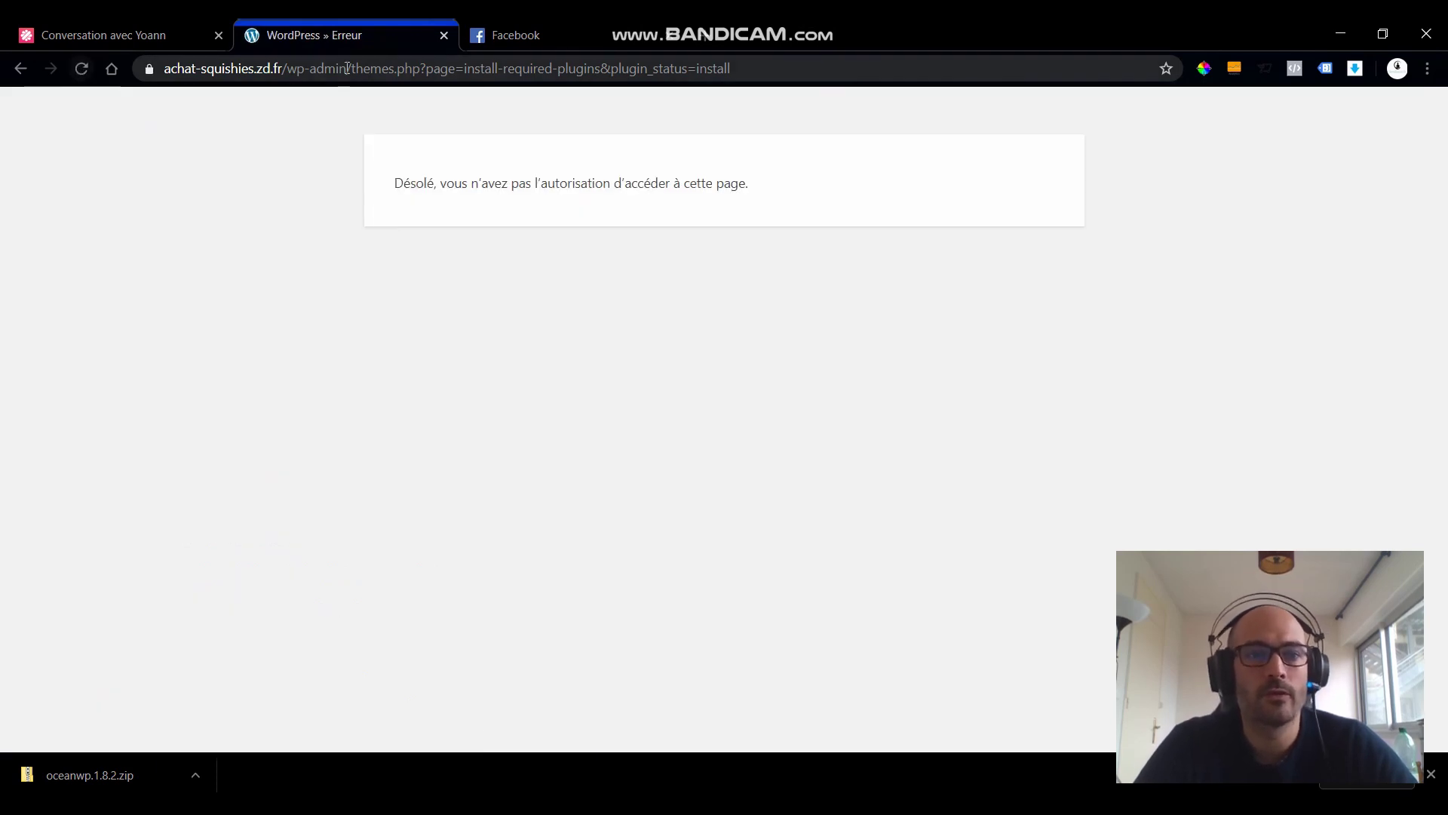
left_click(82, 70)
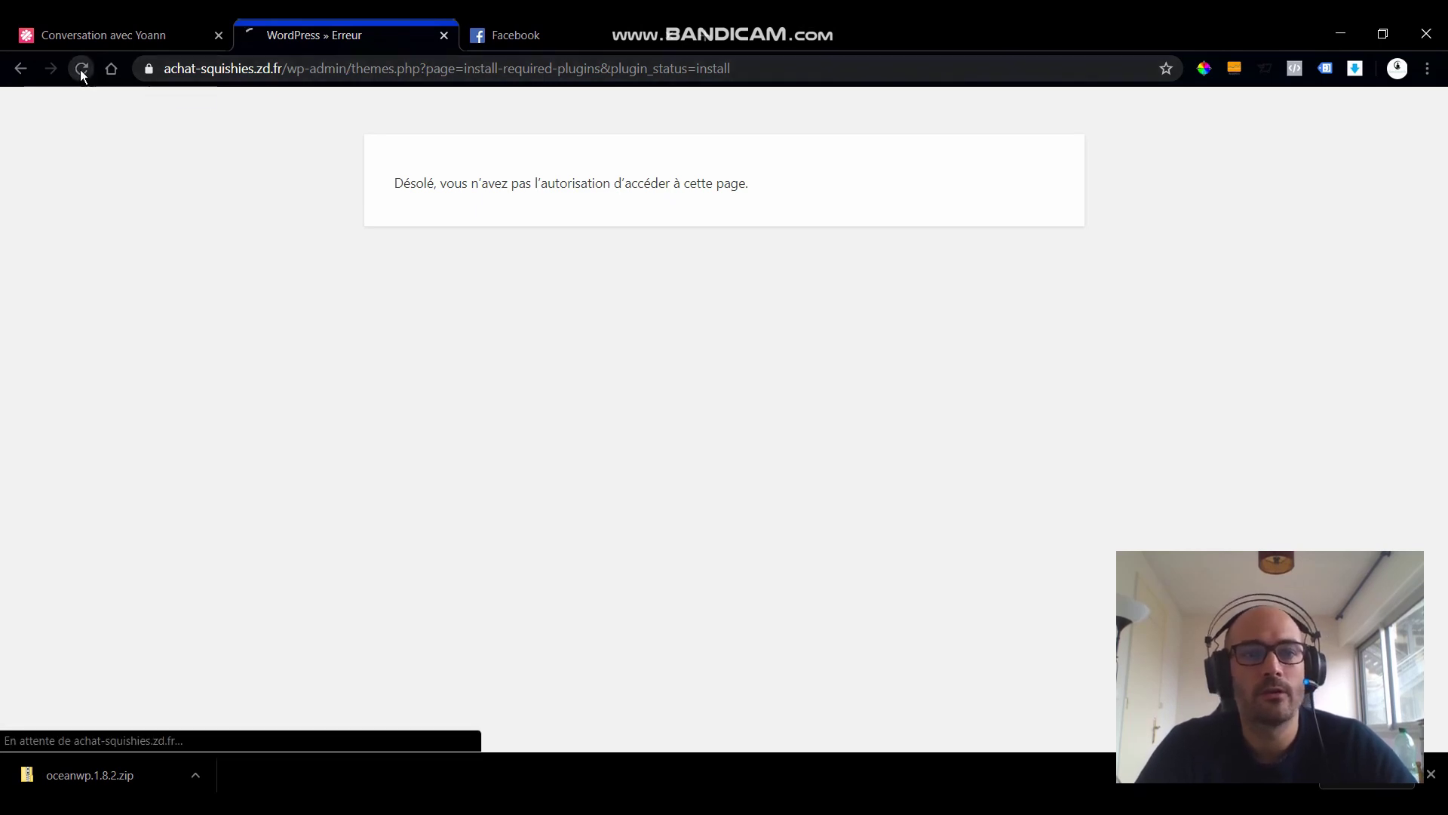
left_click(286, 69)
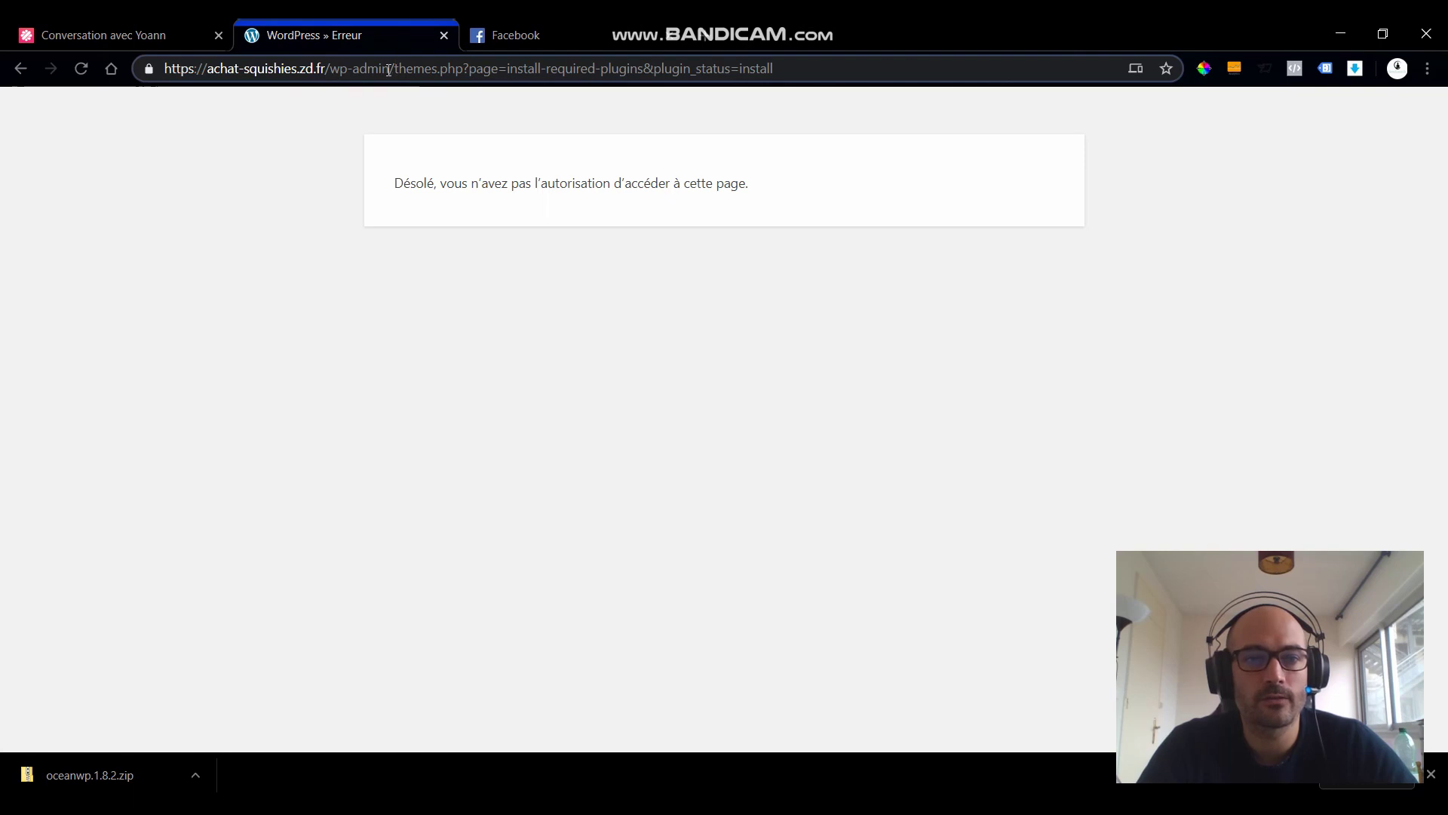
left_click_drag(398, 70, 983, 87)
left_click_drag(394, 69, 1187, 93)
key("BackSpace")
key("Return")
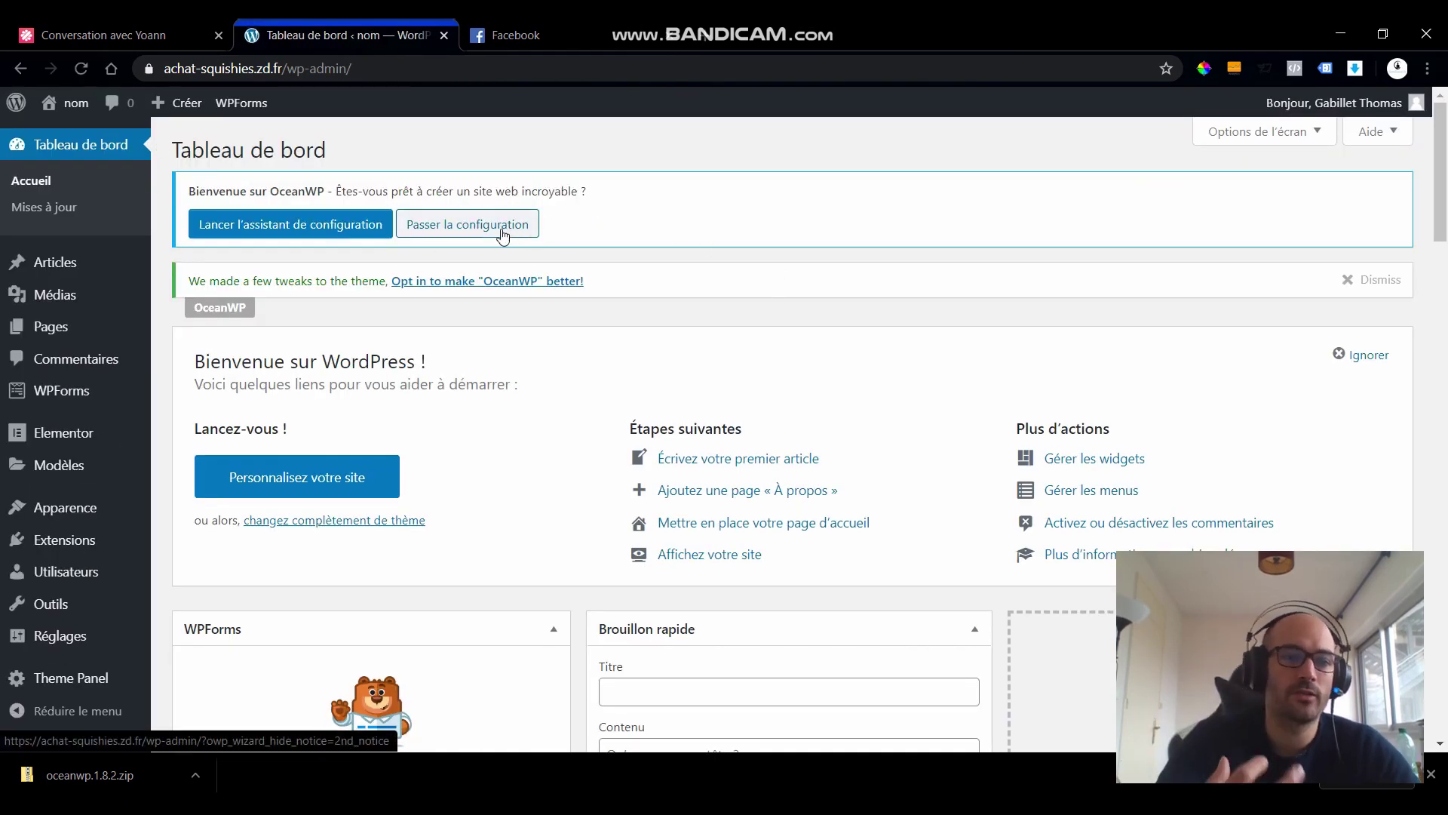
- Launch the OceanWP setup wizard and begin it with COMMENCER
left_click(216, 227)
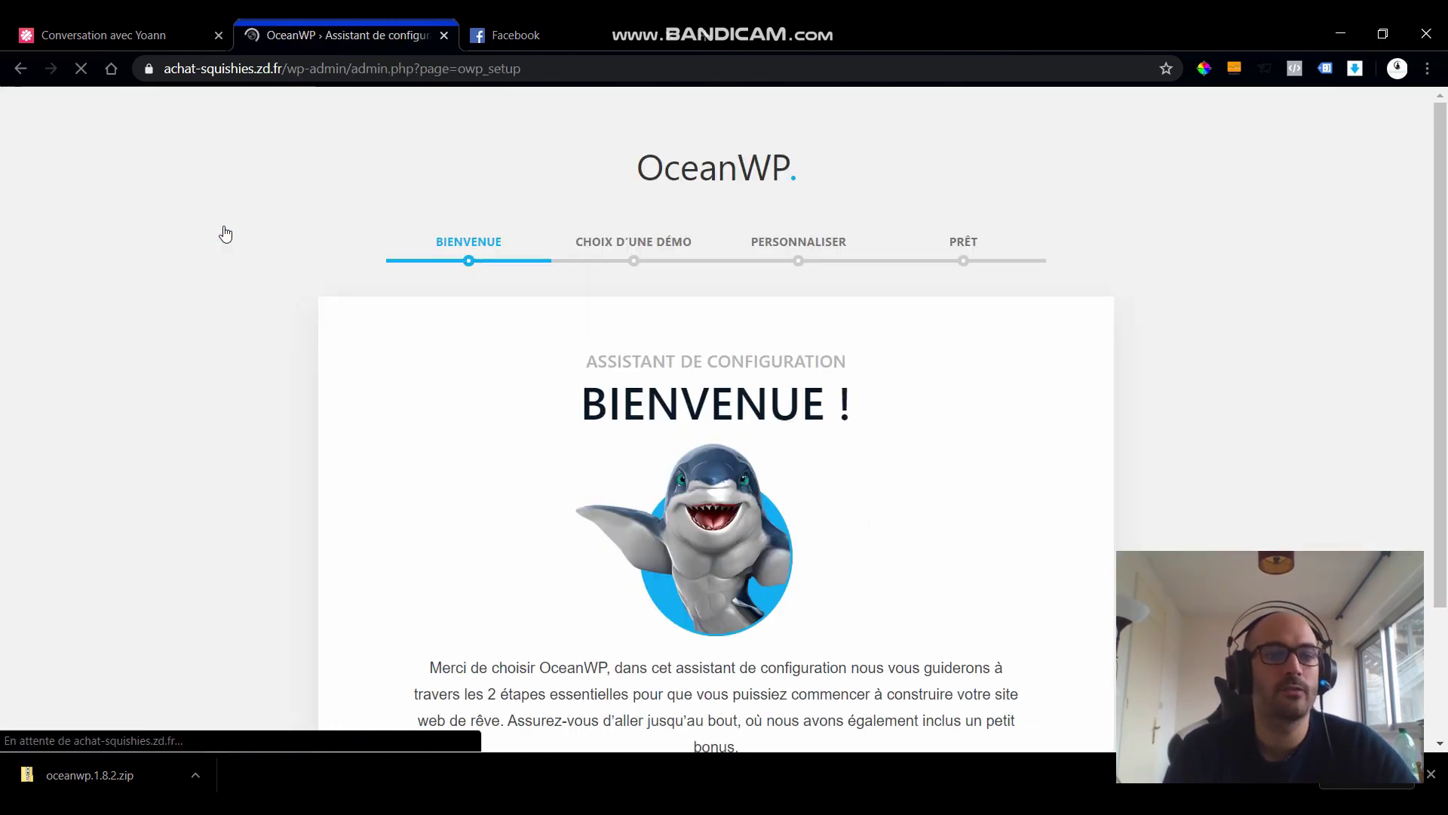
scroll(415, 229, "down", 3)
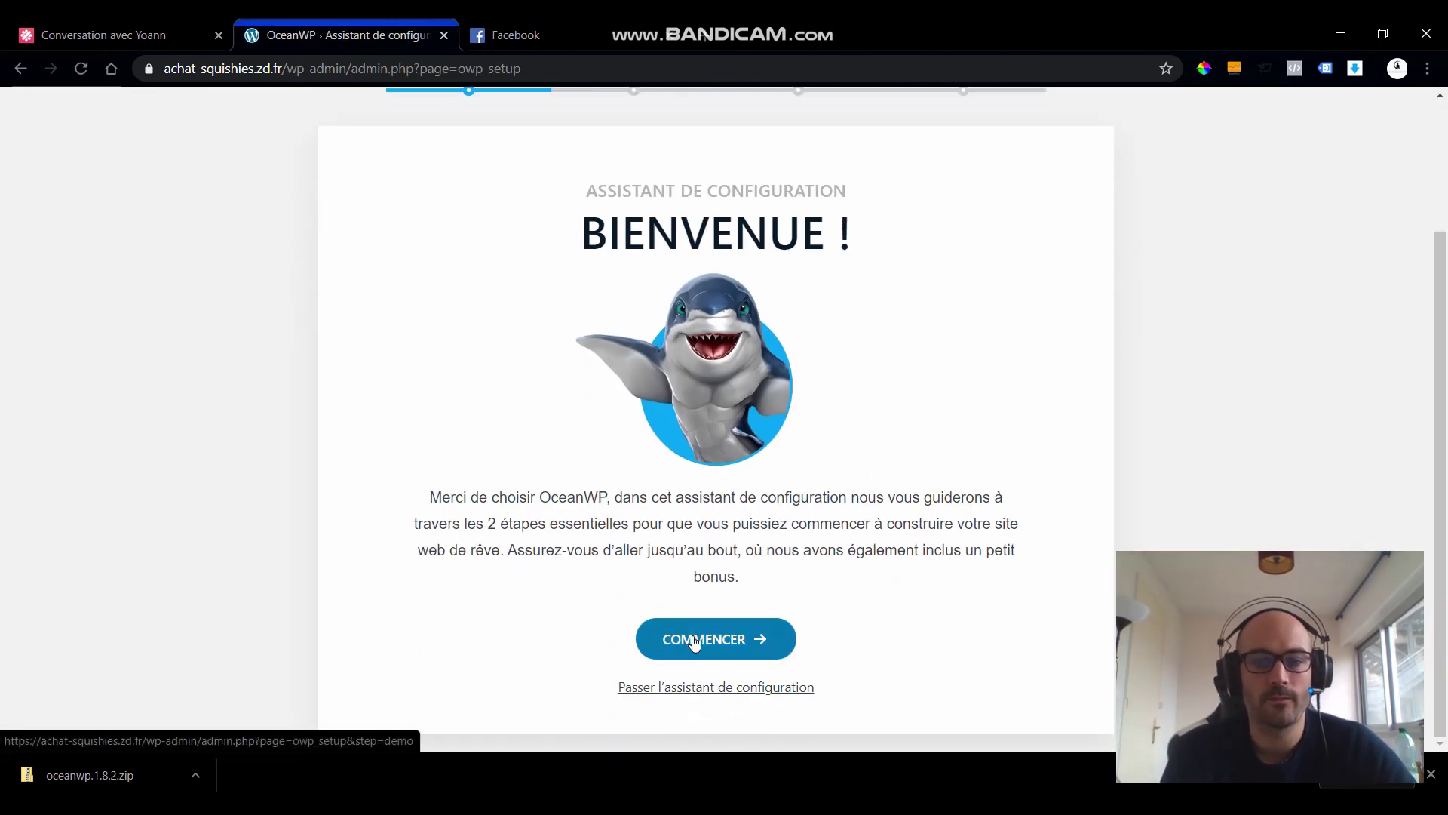
scroll(694, 641, "up", 3)
scroll(840, 329, "down", 3)
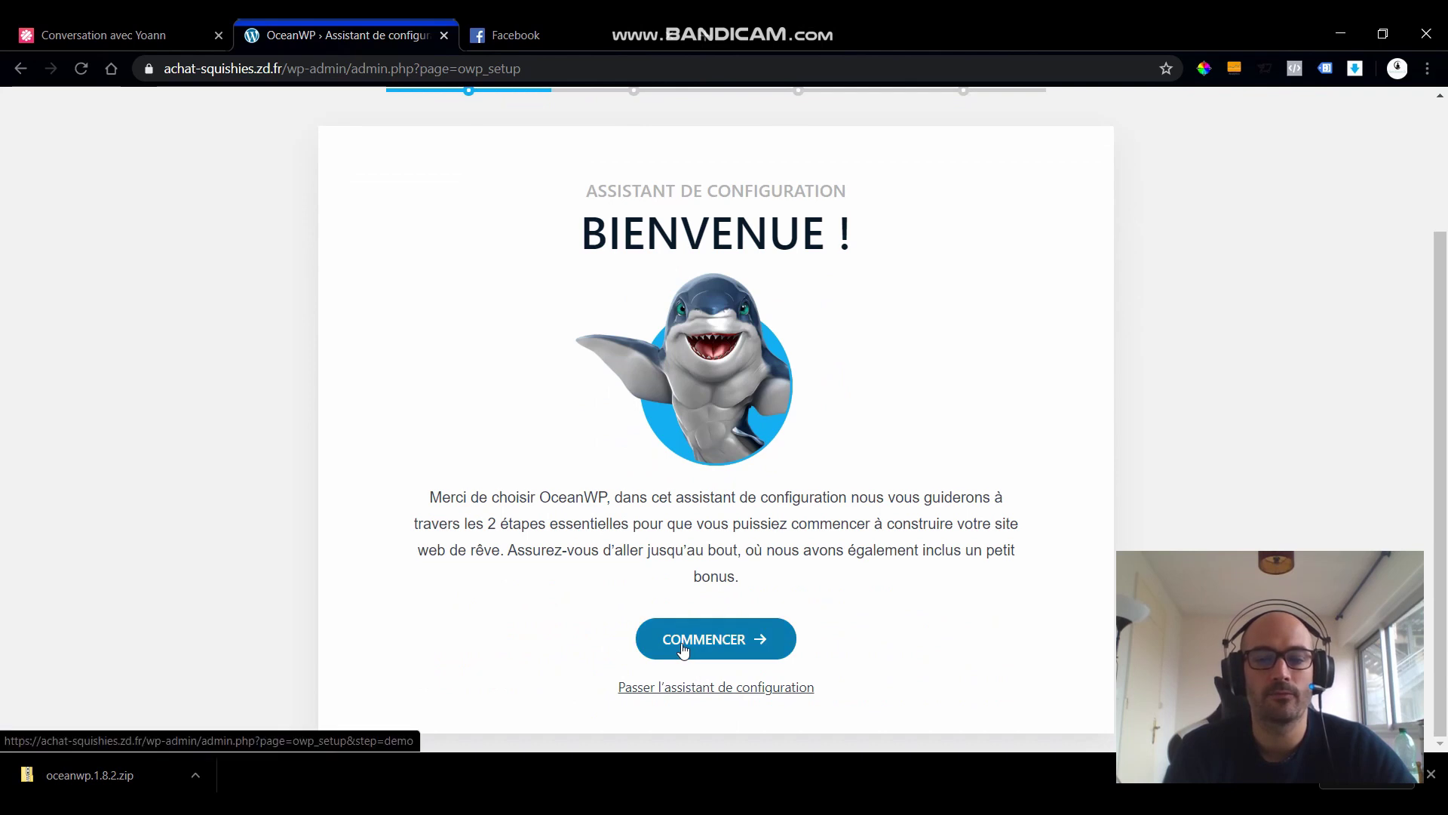
left_click(683, 647)
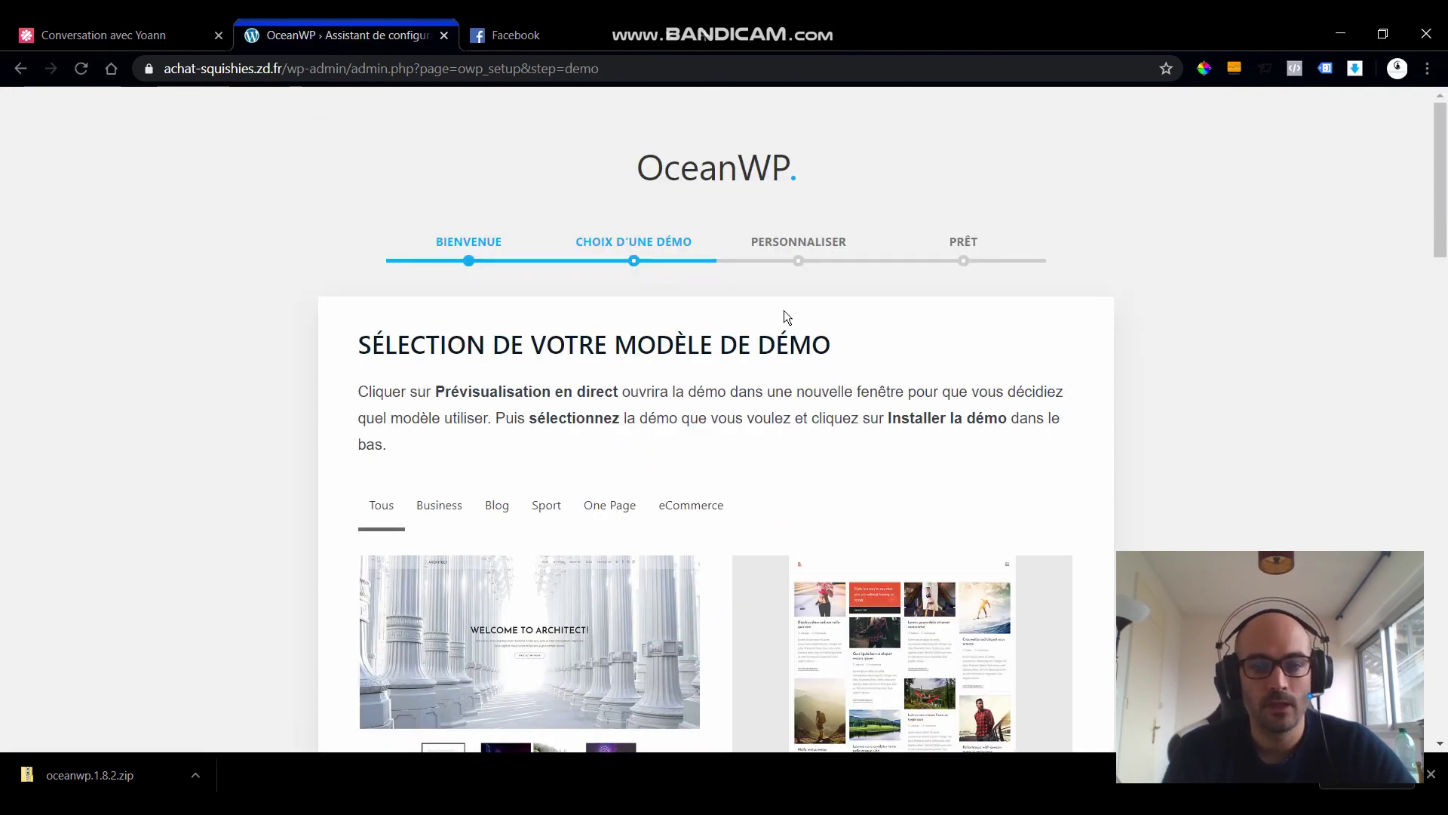
- Browse the OceanWP demo grid and filter it to Business demos like Architect and Coach
scroll(784, 311, "down", 6)
scroll(825, 347, "up", 6)
scroll(826, 347, "down", 6)
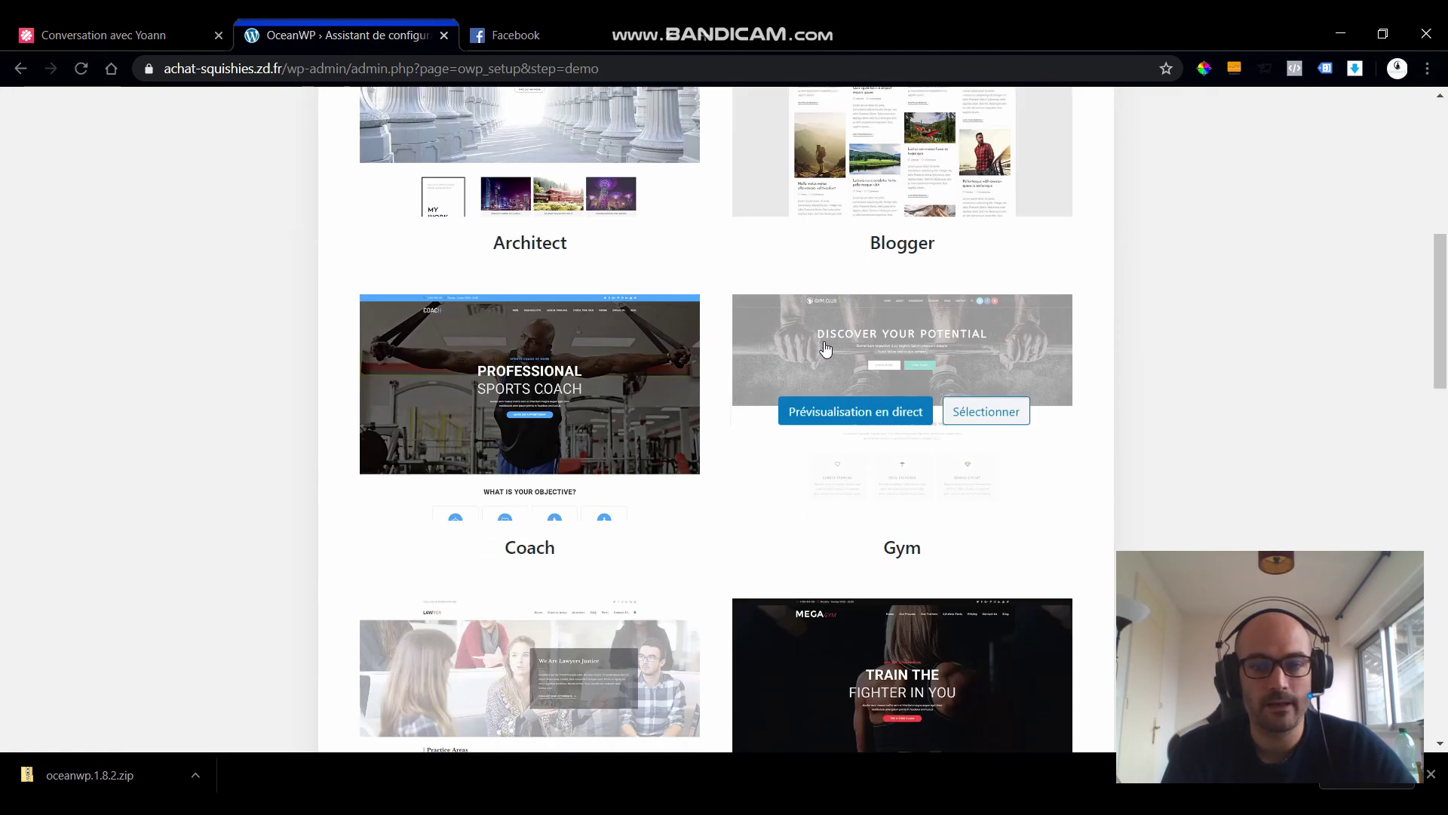
scroll(825, 347, "up", 5)
scroll(825, 346, "down", 8)
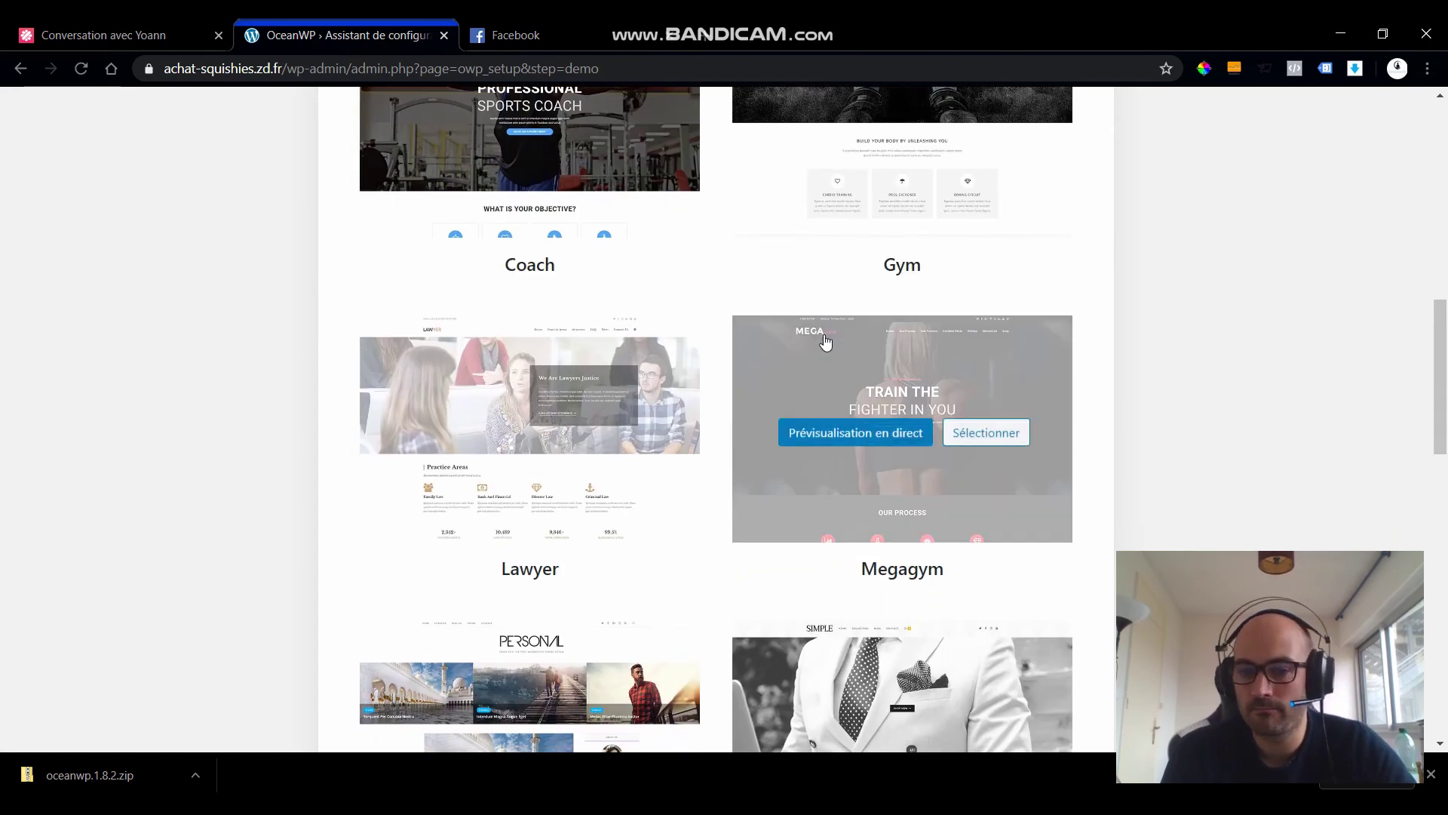
scroll(826, 344, "down", 12)
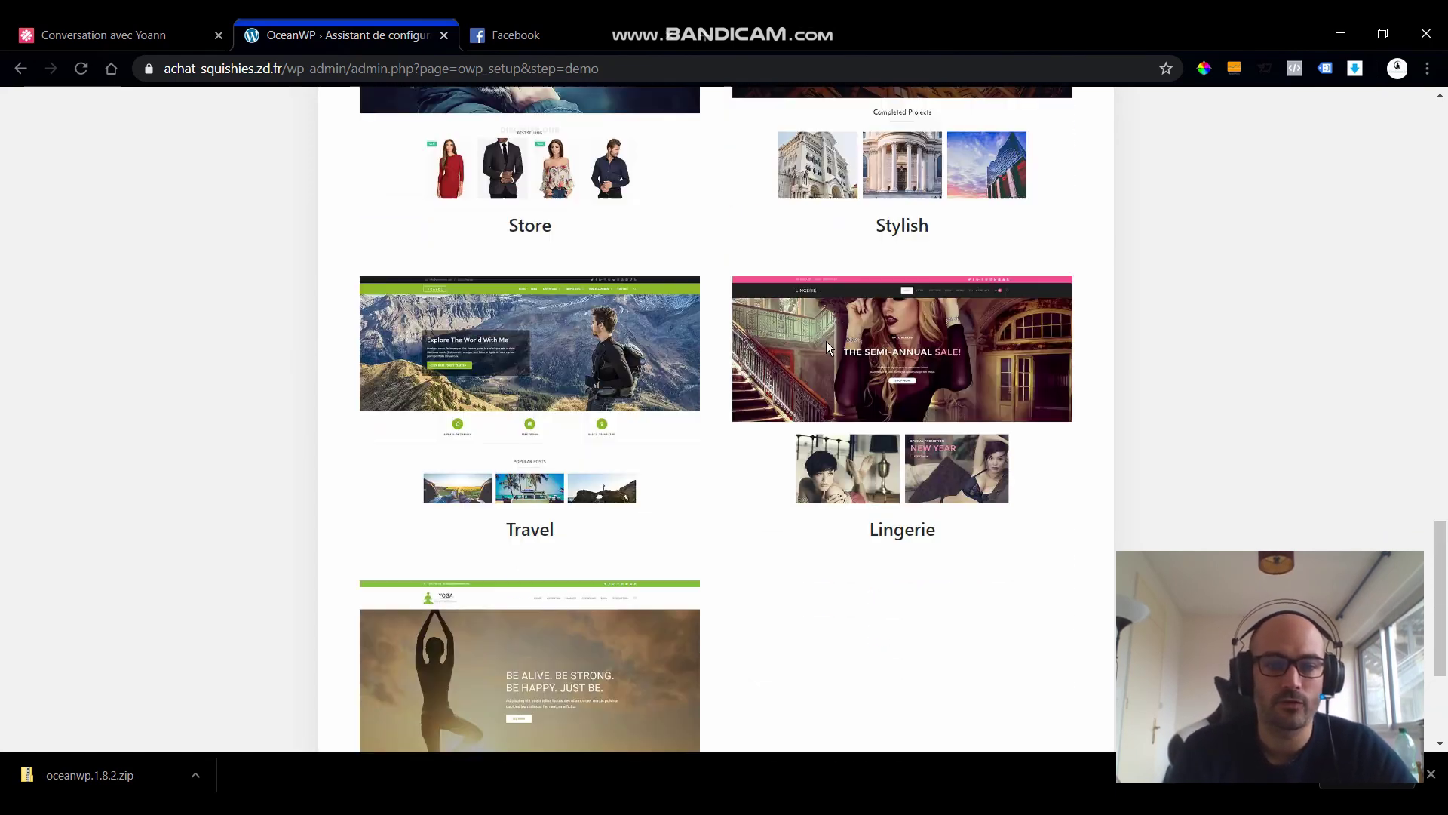
scroll(826, 341, "up", 15)
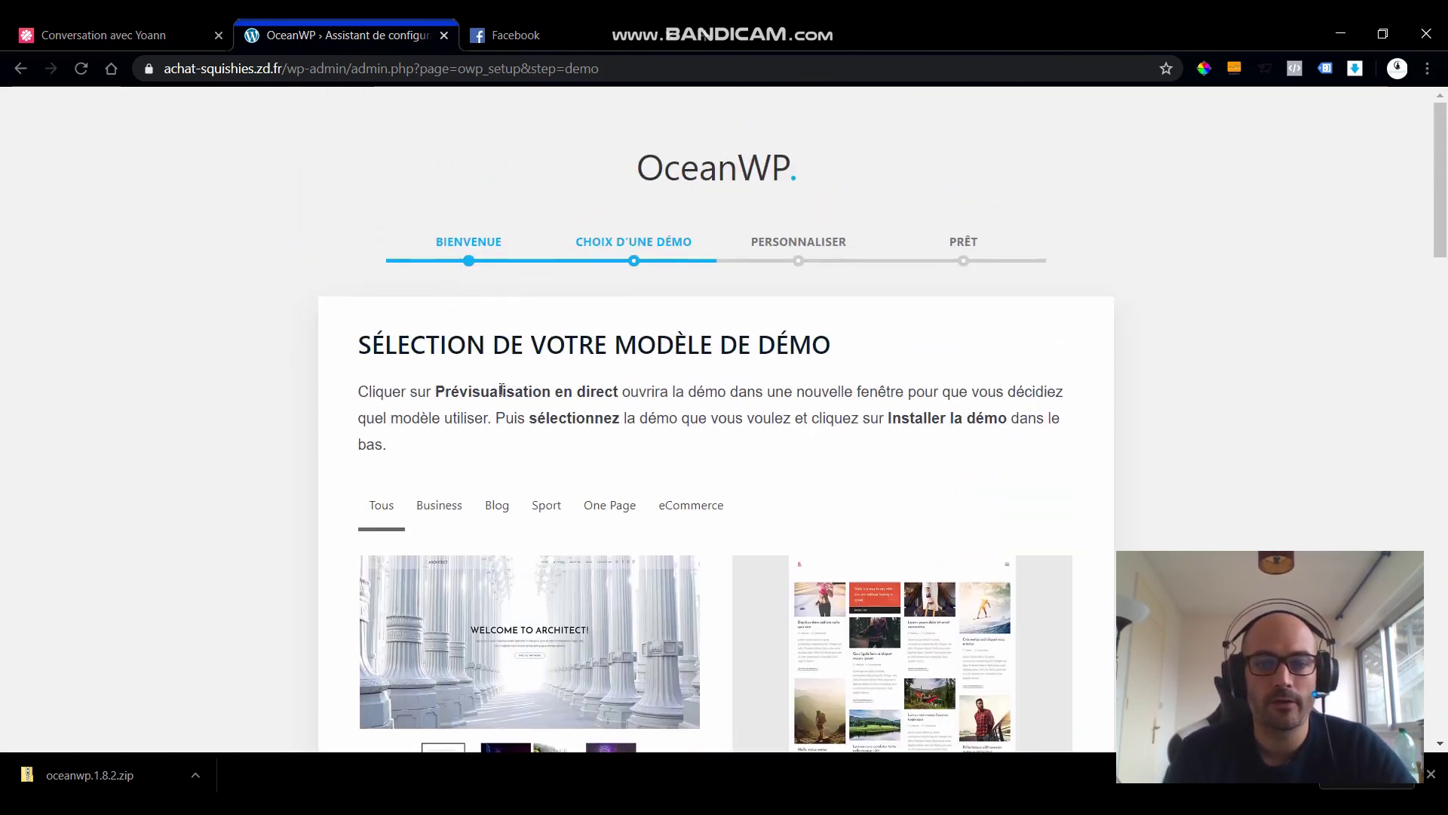
left_click(464, 505)
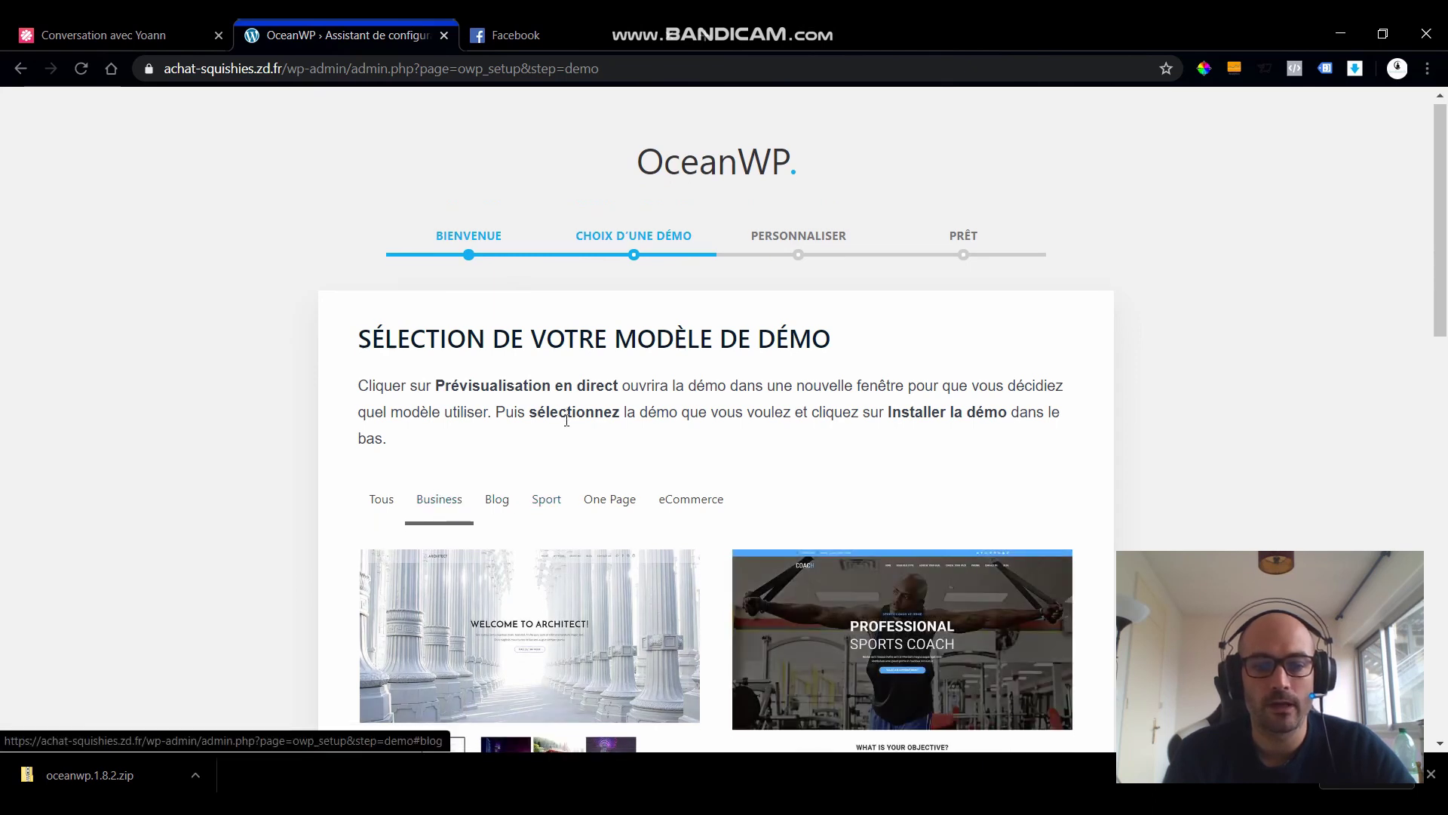
scroll(567, 420, "down", 6)
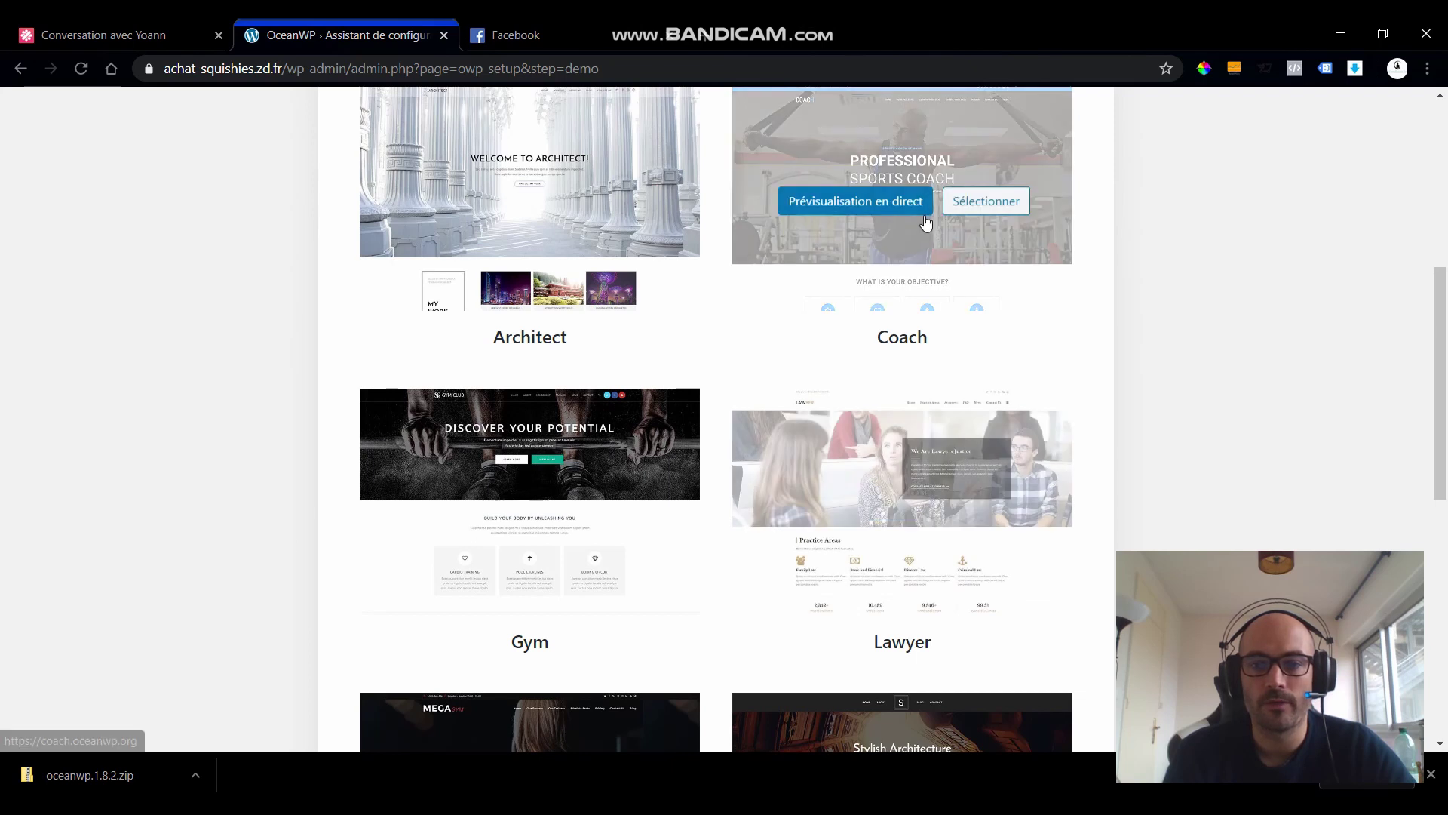
scroll(852, 242, "up", 5)
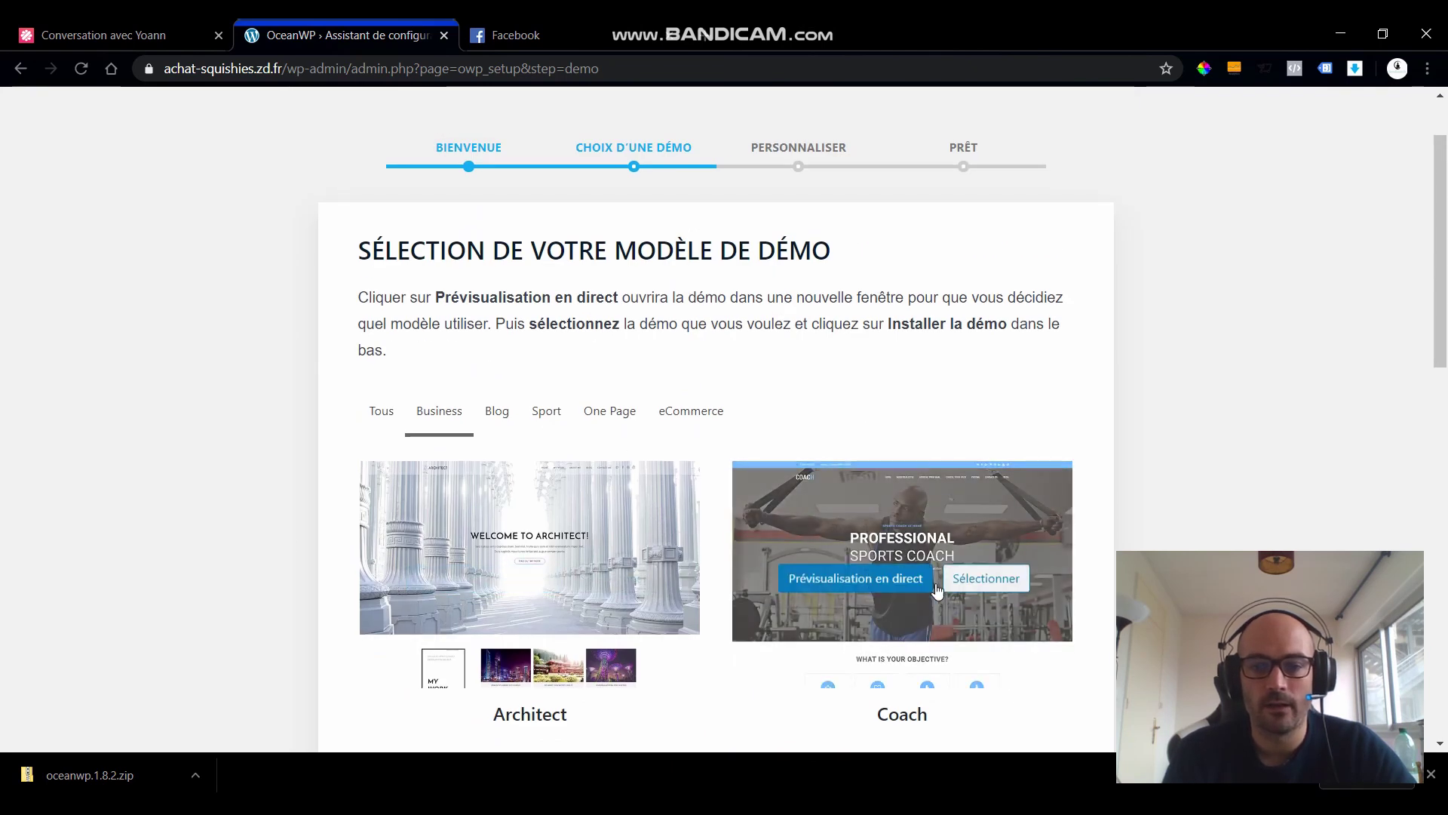
- Preview the Coach demo live at coach.oceanwp.org, then go back to the wizard tab
left_click(882, 579)
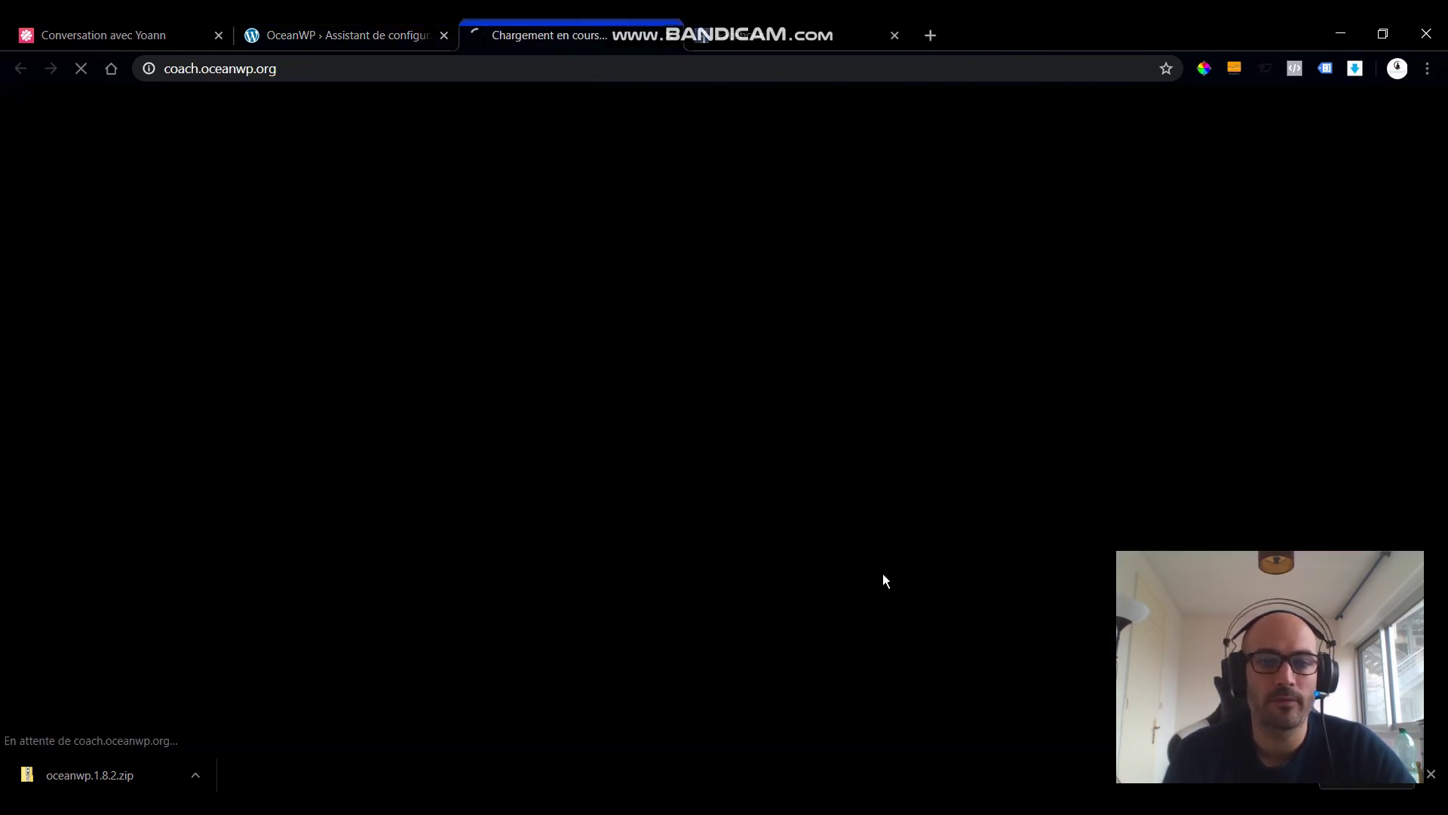
scroll(749, 419, "down", 10)
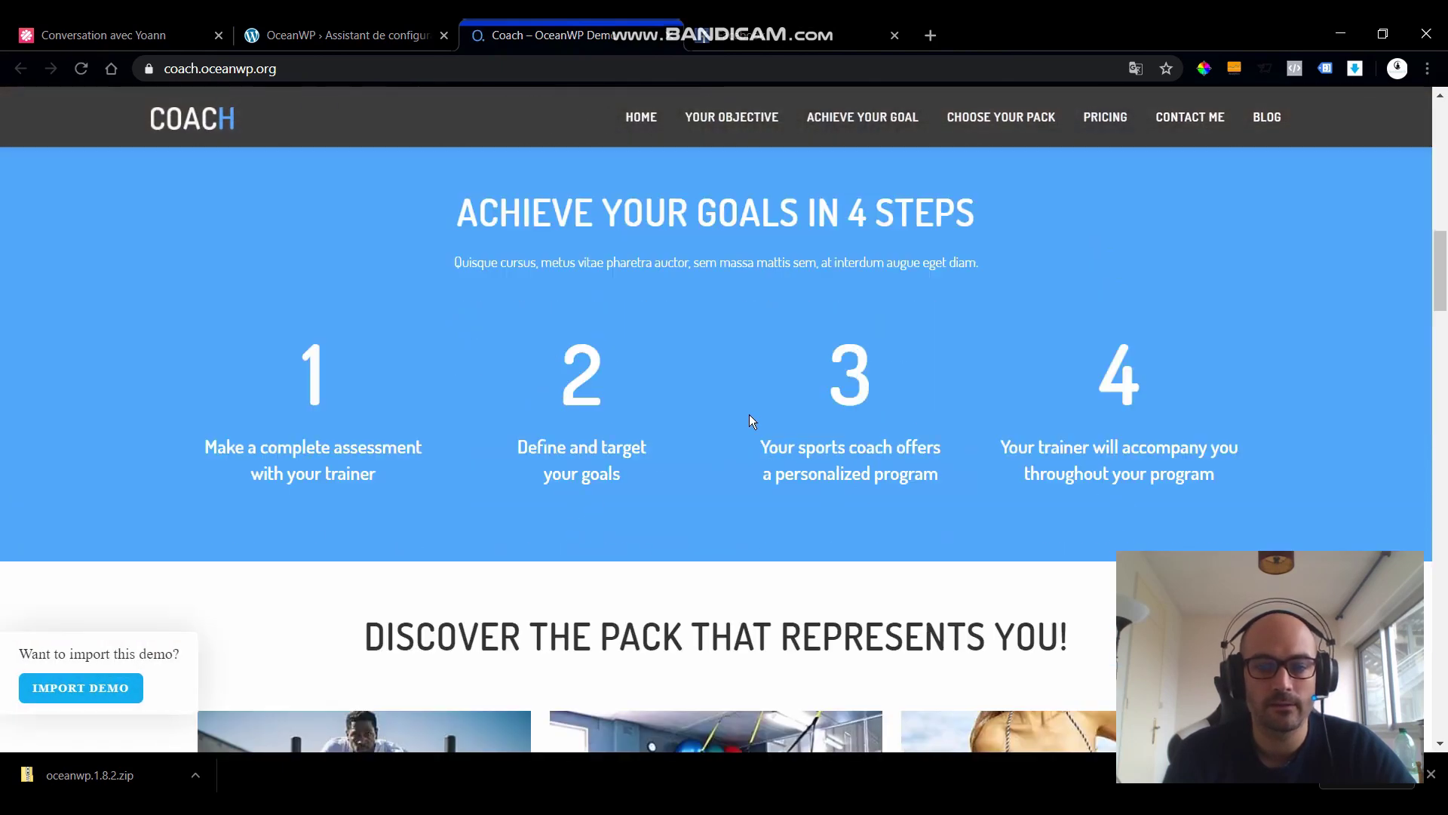
scroll(749, 414, "down", 8)
scroll(747, 414, "up", 18)
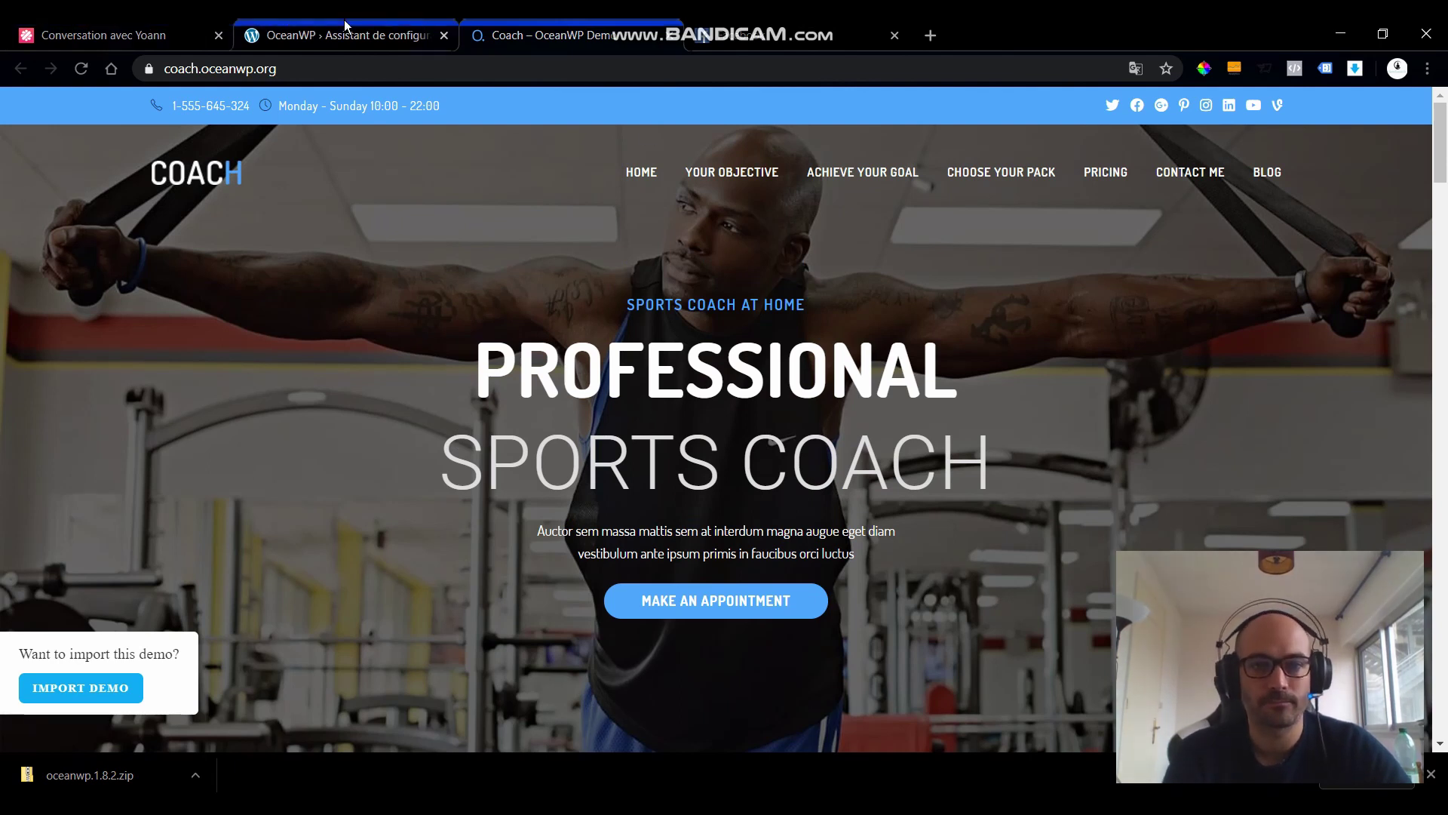
left_click(345, 31)
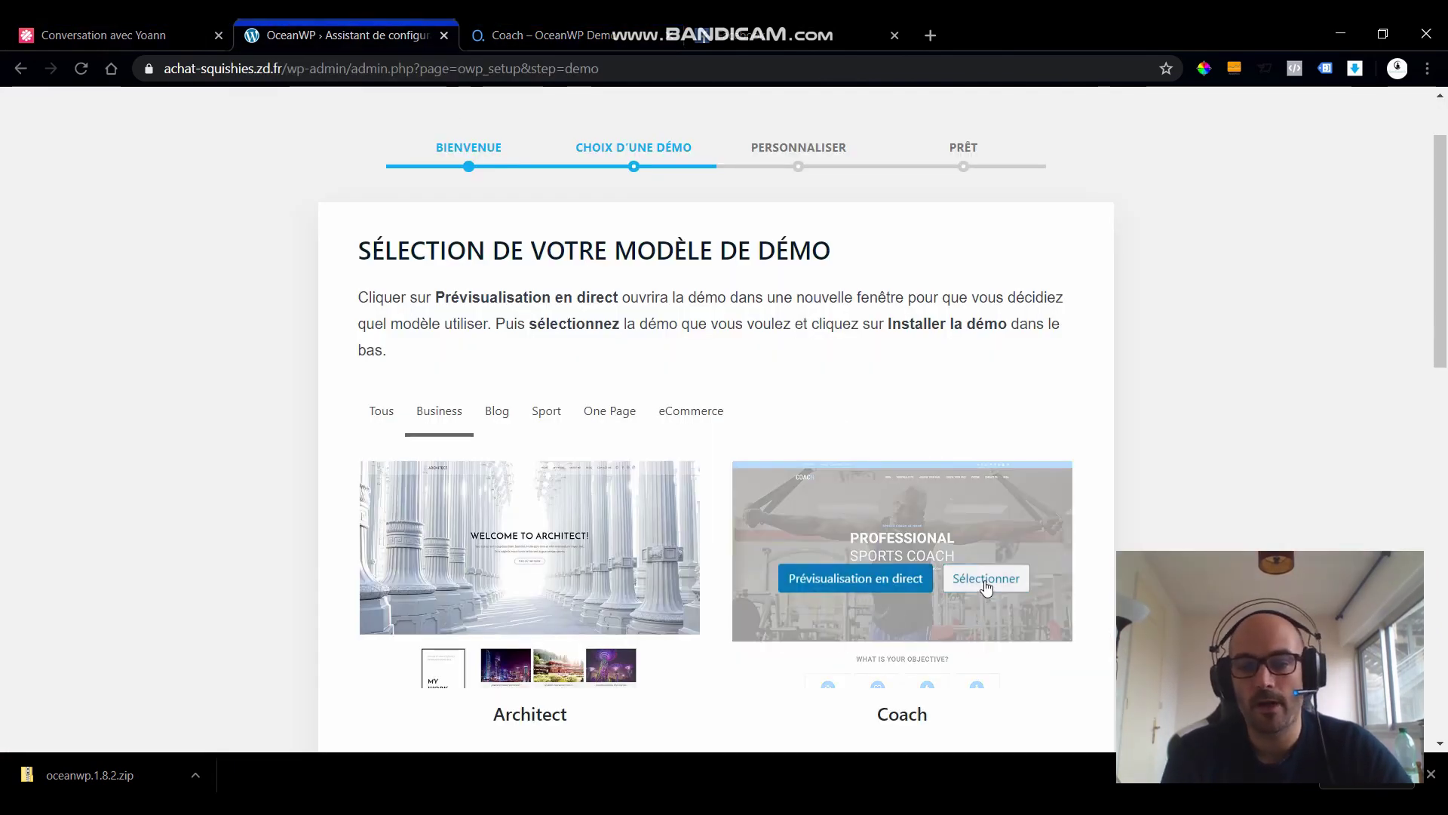
- Select the Coach demo and open its Installer une démo panel with required extensions
left_click(985, 585)
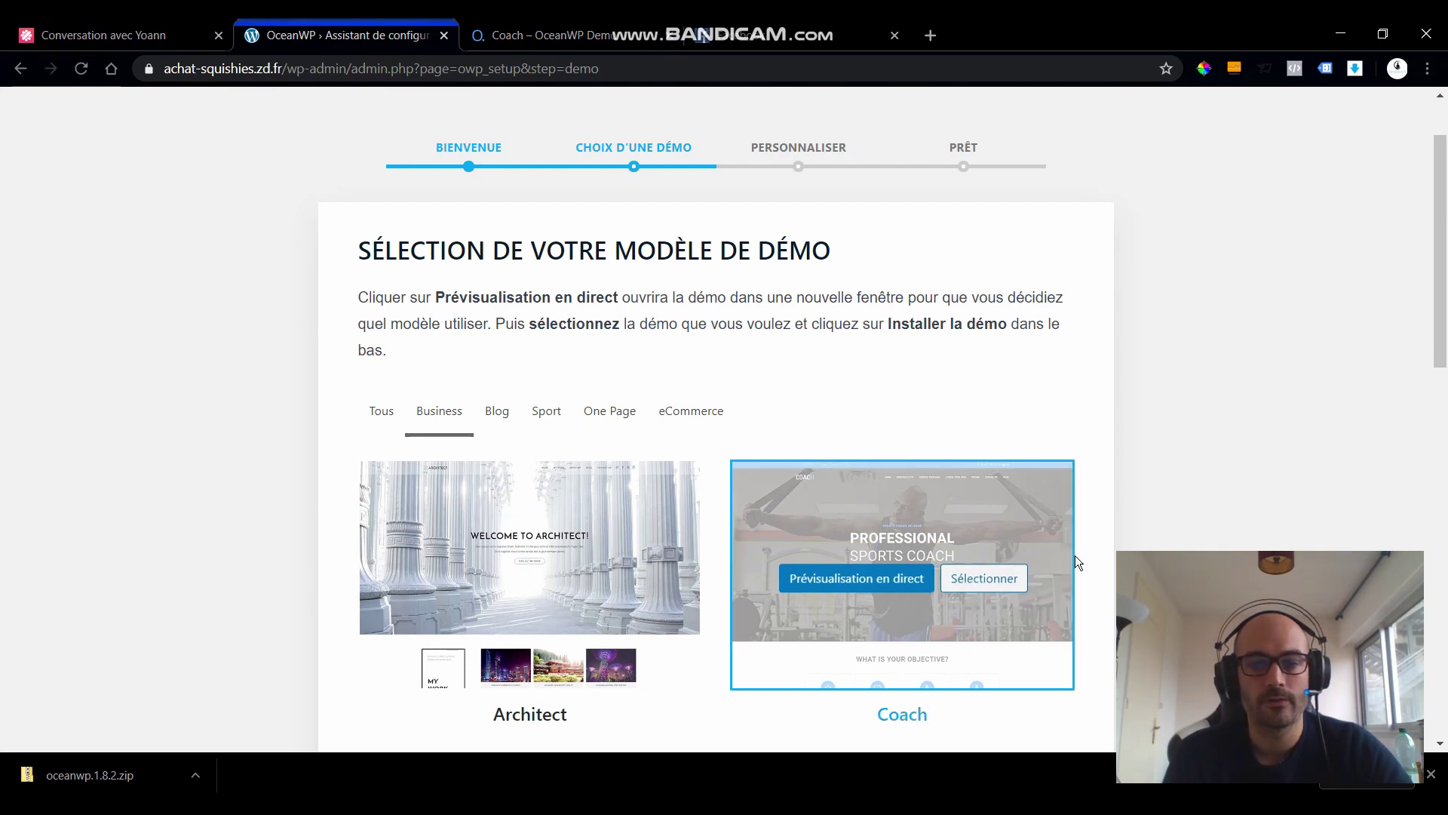
scroll(1079, 555, "down", 14)
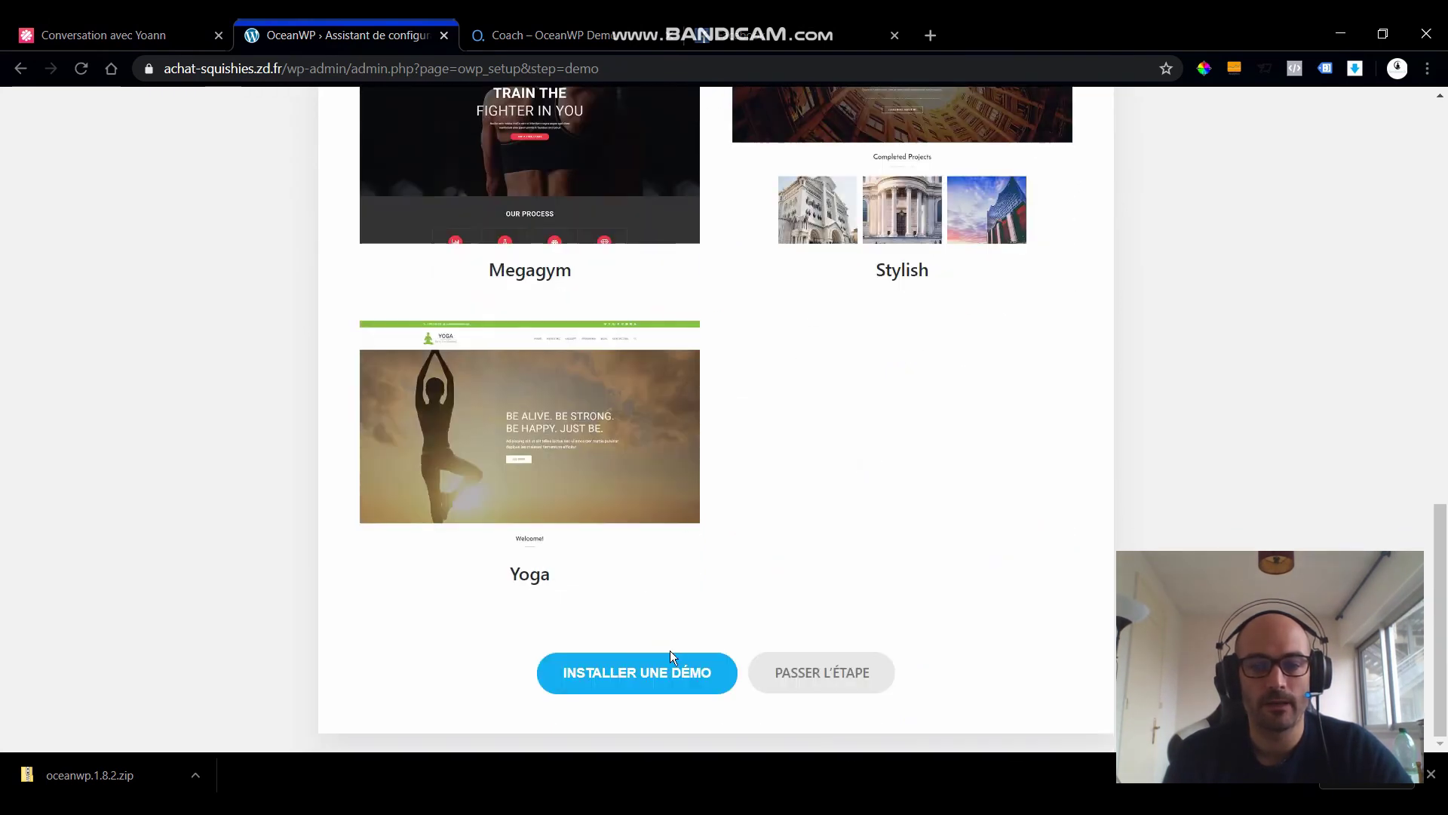
left_click(665, 673)
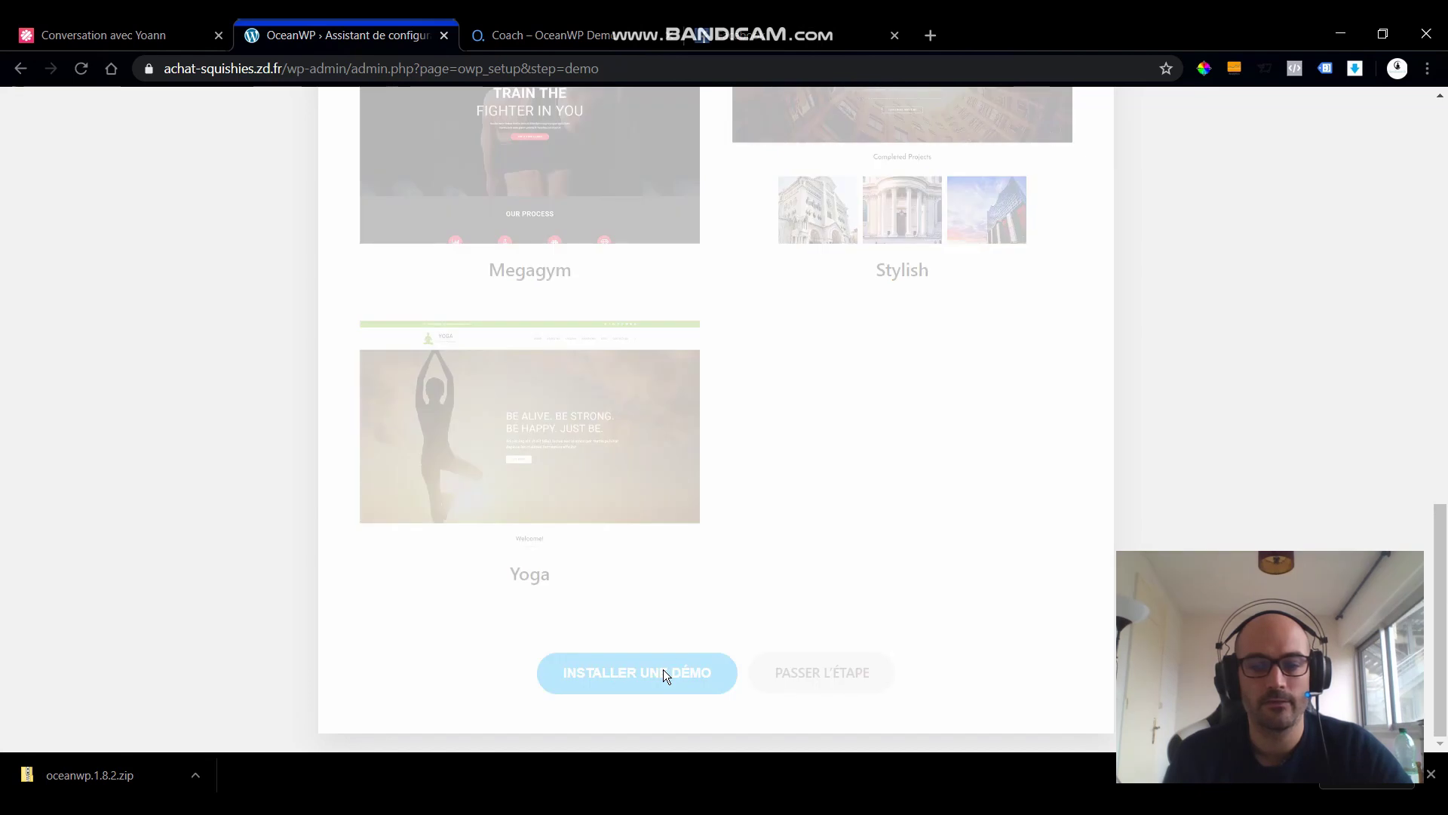
scroll(750, 549, "up", 12)
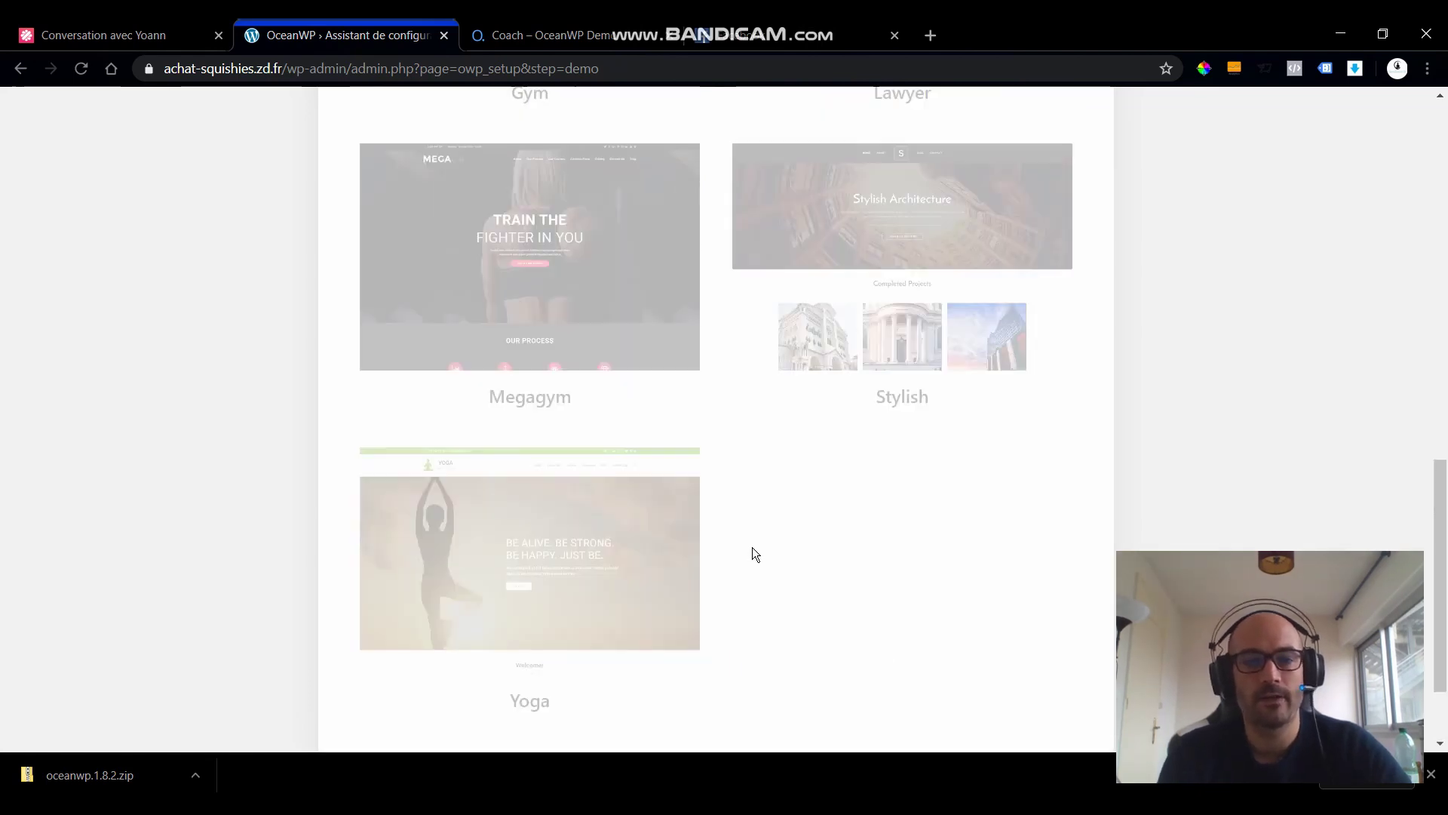
scroll(757, 555, "down", 4)
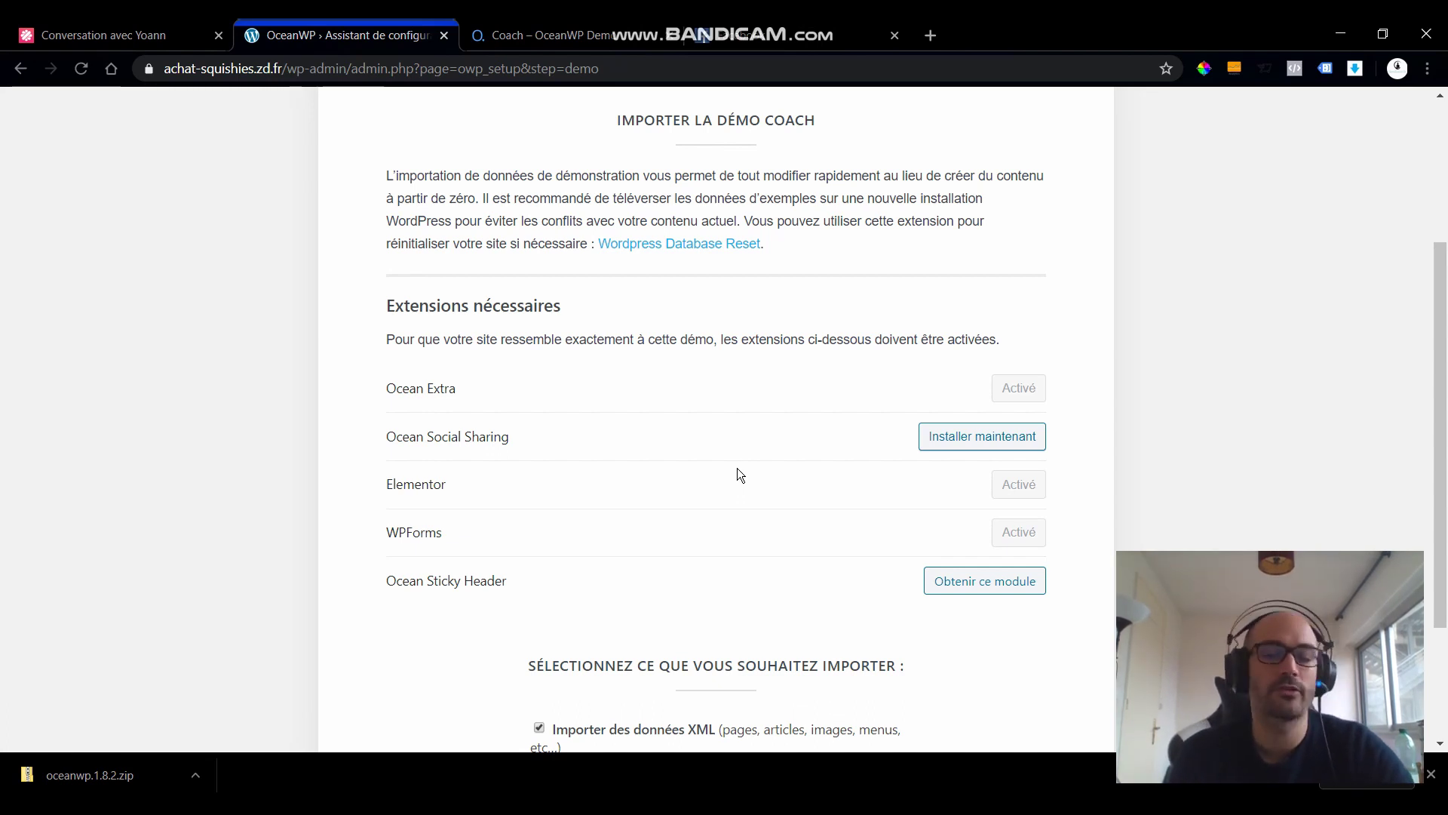
- Import the Coach demo with XML data, customizer settings and widgets all ticked
scroll(737, 468, "down", 3)
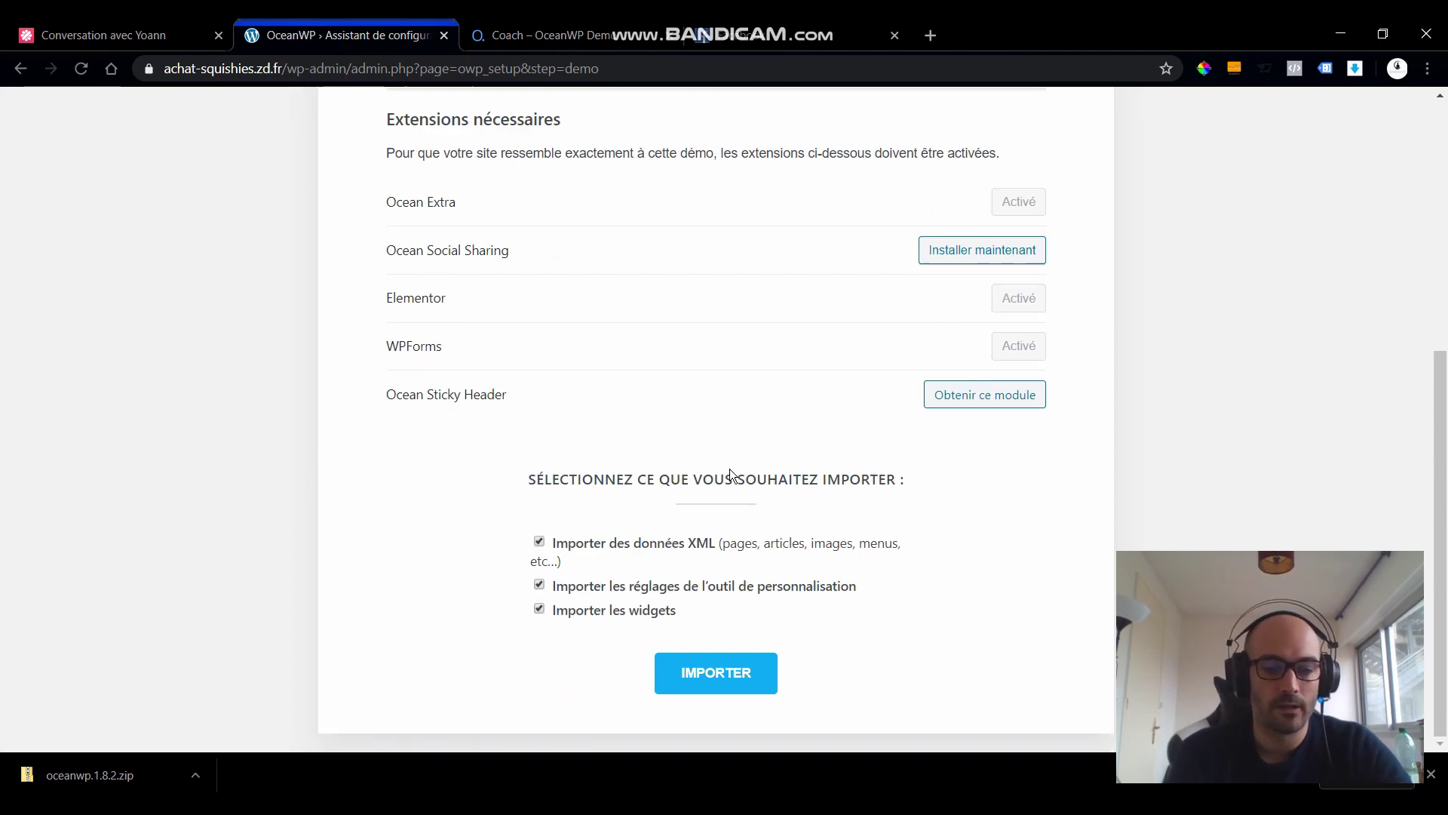
left_click(722, 674)
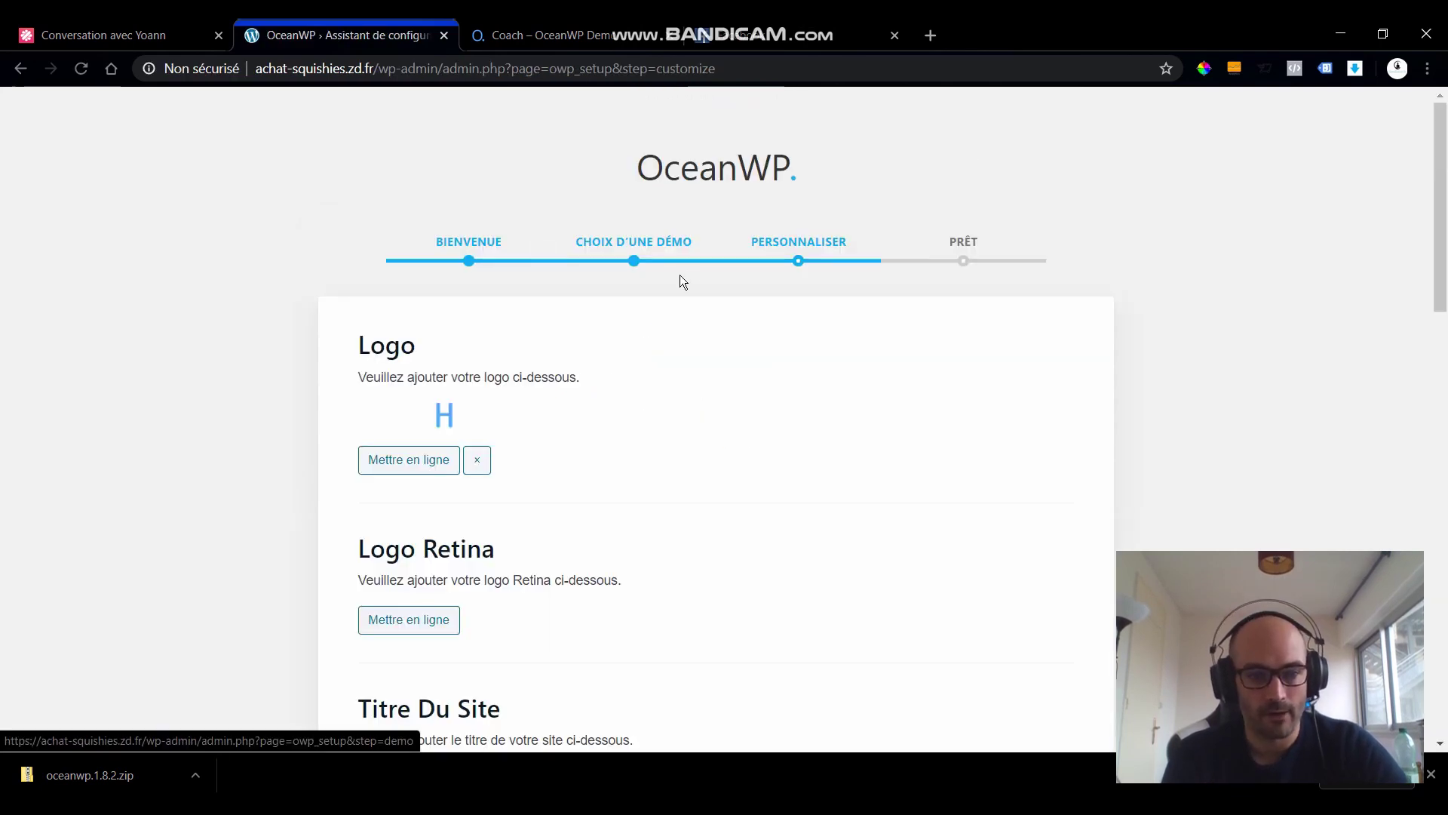
- Continue past the Personnaliser step to the wizard's final Prêt page
scroll(381, 333, "down", 4)
scroll(452, 326, "up", 2)
scroll(415, 302, "down", 6)
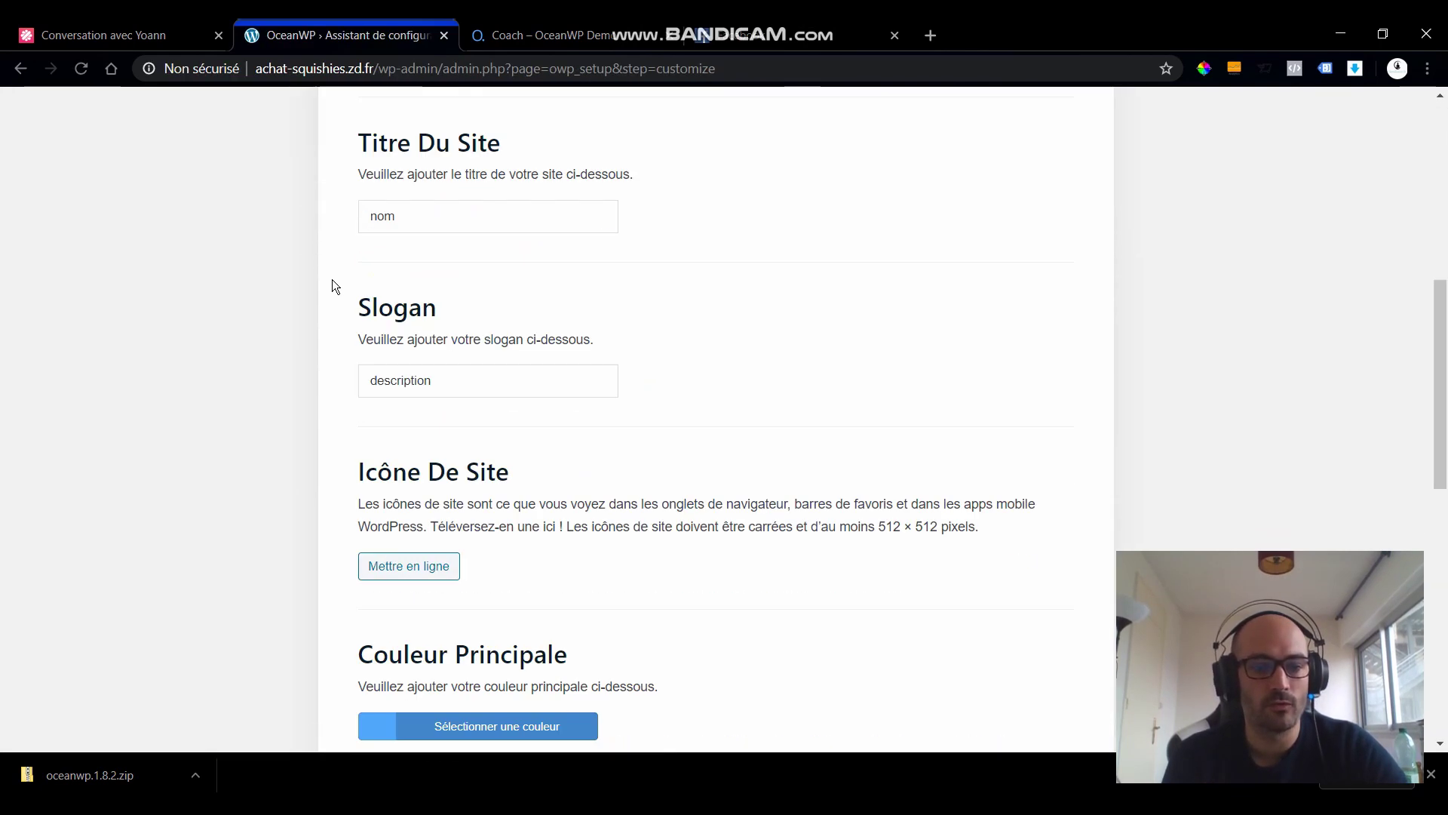
scroll(434, 219, "down", 7)
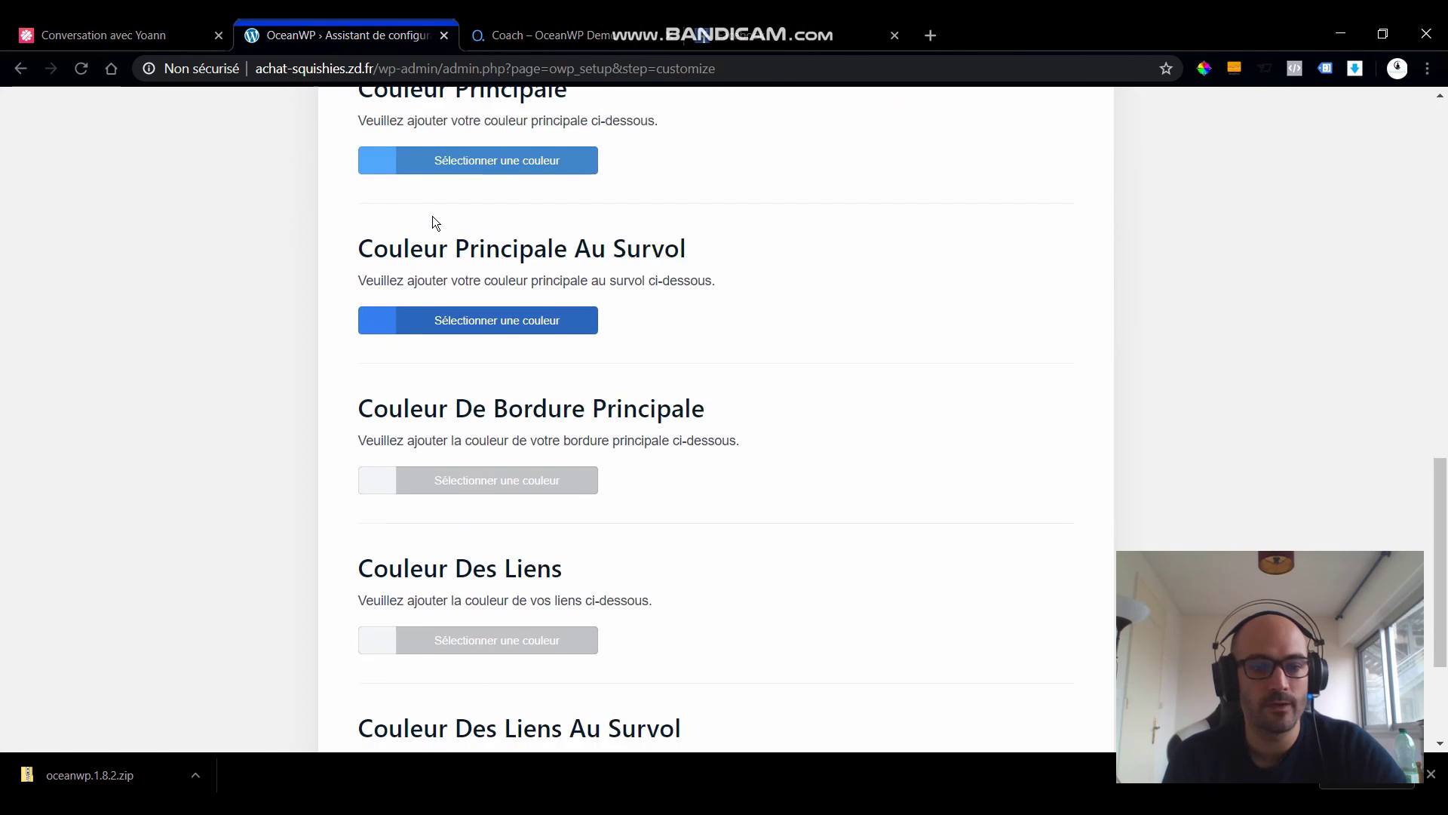
scroll(433, 216, "down", 3)
left_click(658, 677)
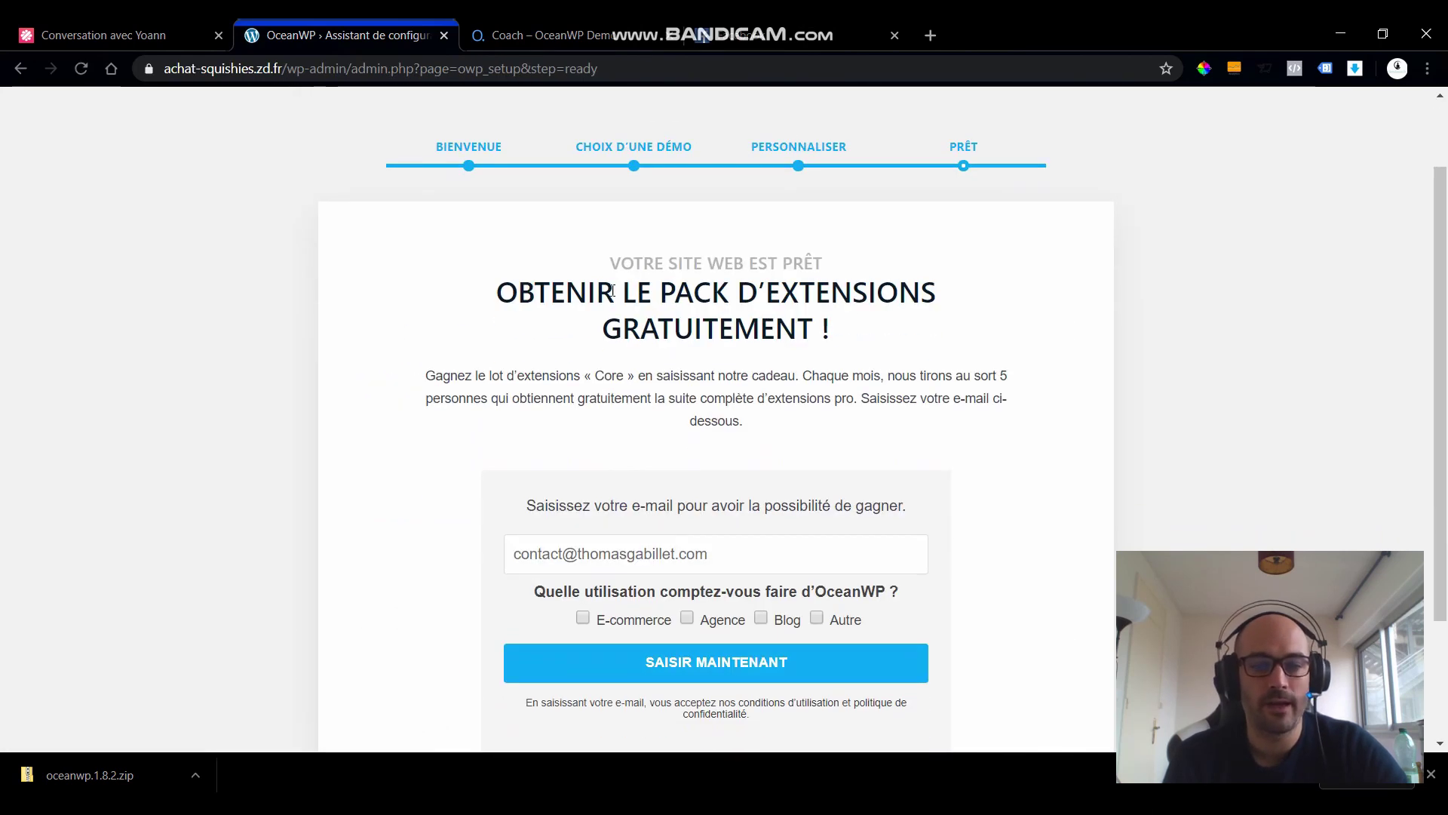
scroll(612, 291, "down", 2)
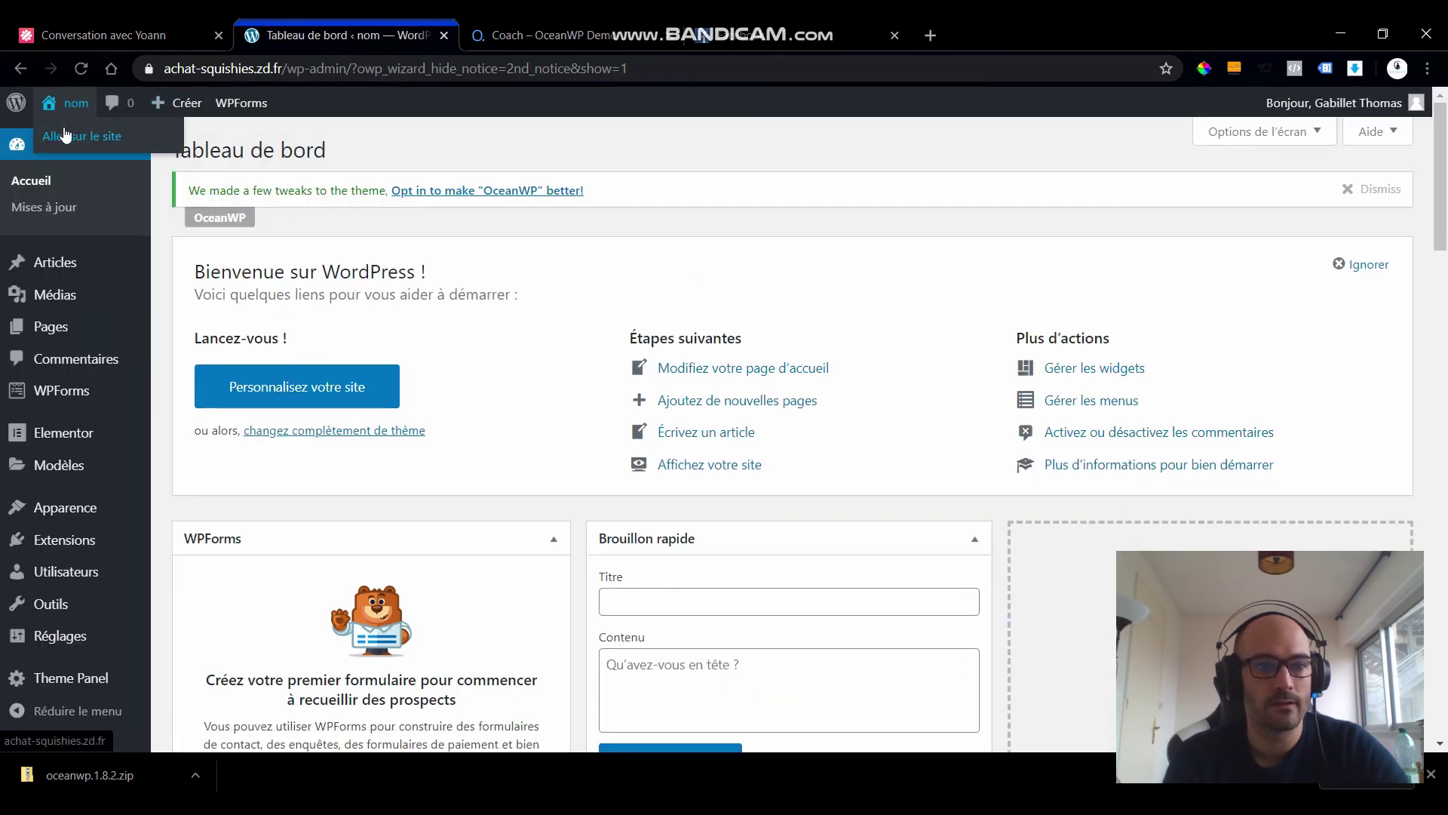
- Open the live site in a new tab and scroll the Professional Sports Coach homepage
middle_click(65, 136)
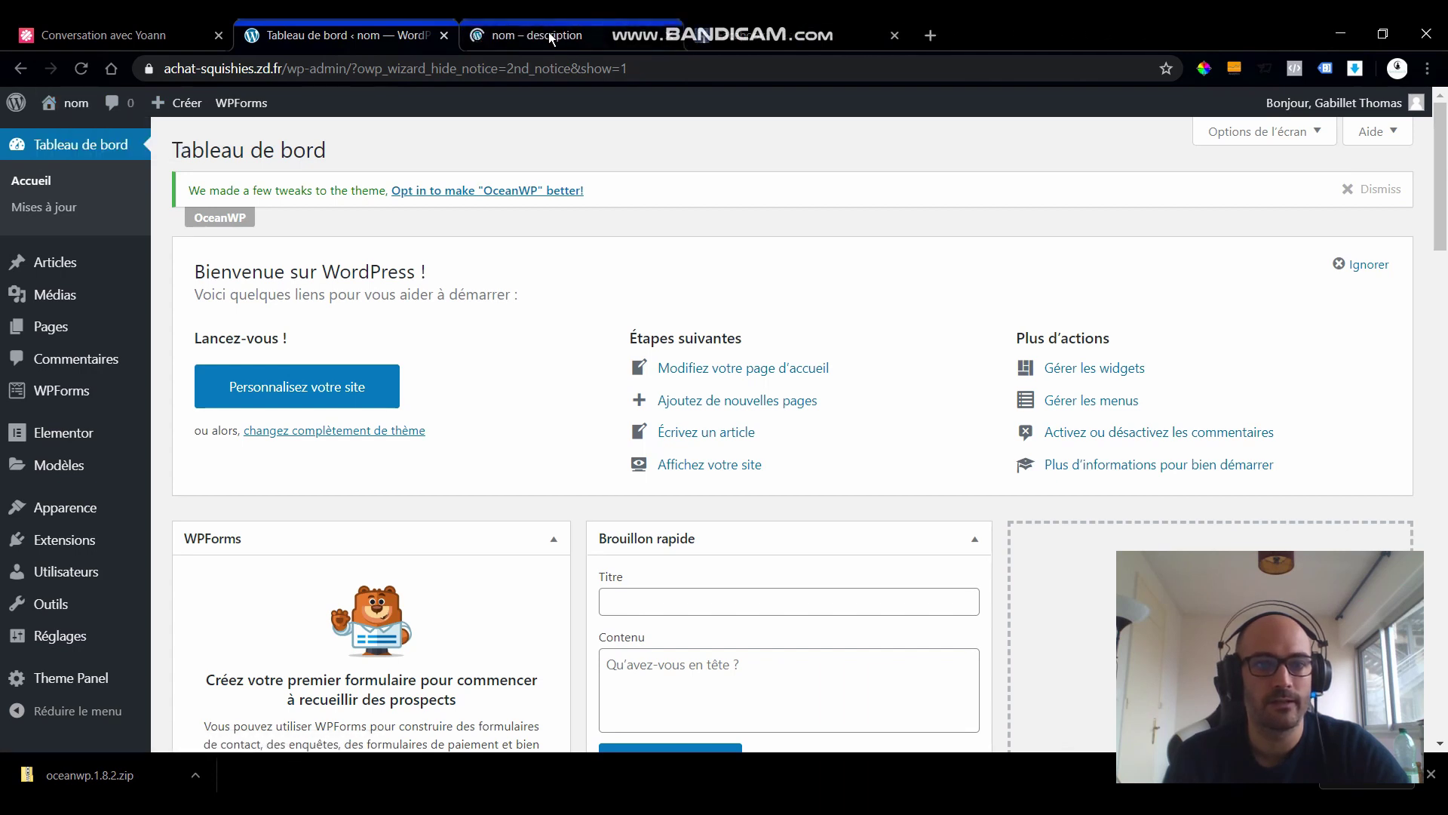
left_click(547, 34)
scroll(640, 347, "down", 15)
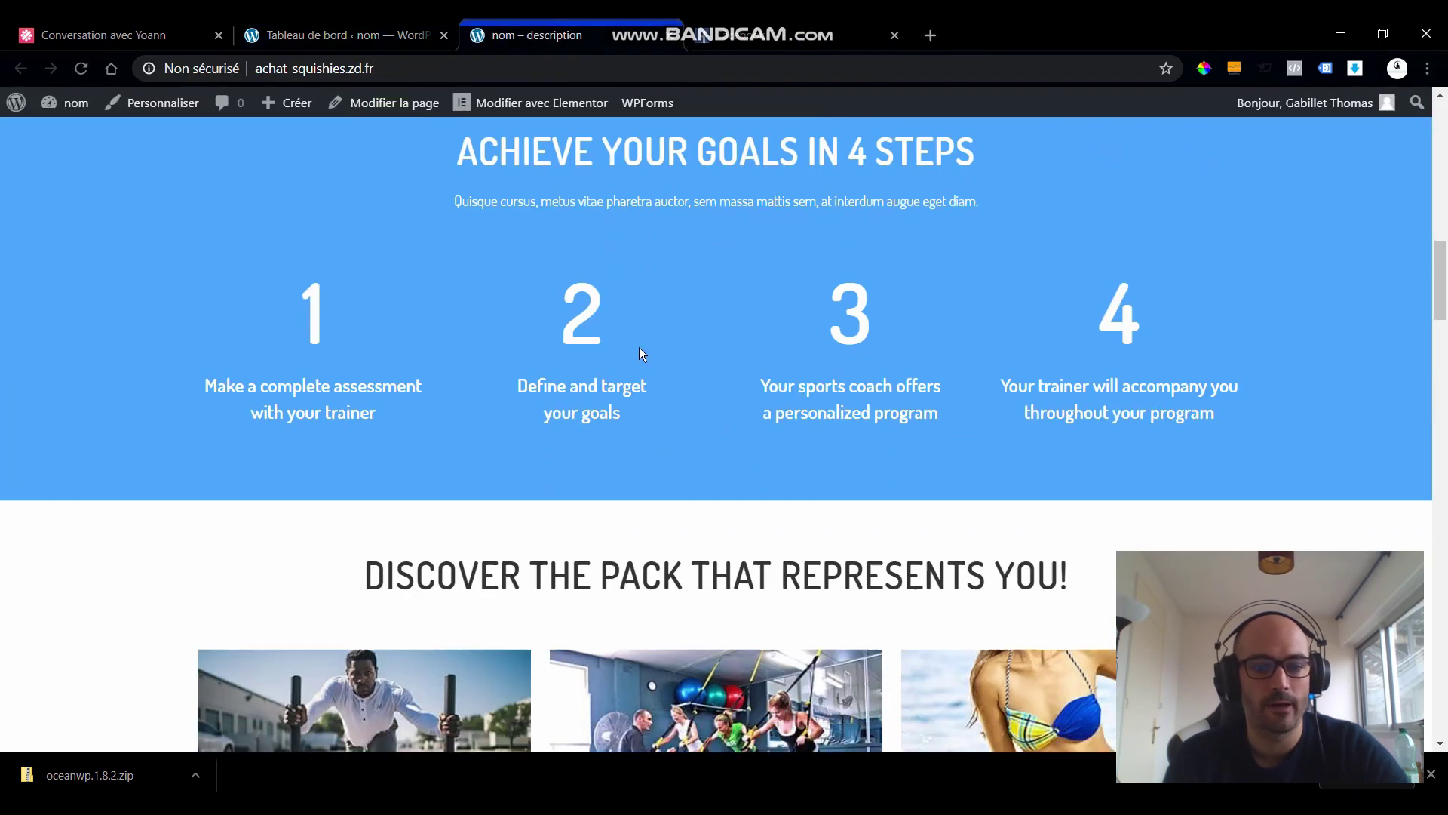
scroll(640, 347, "up", 6)
scroll(639, 347, "down", 8)
scroll(638, 347, "up", 15)
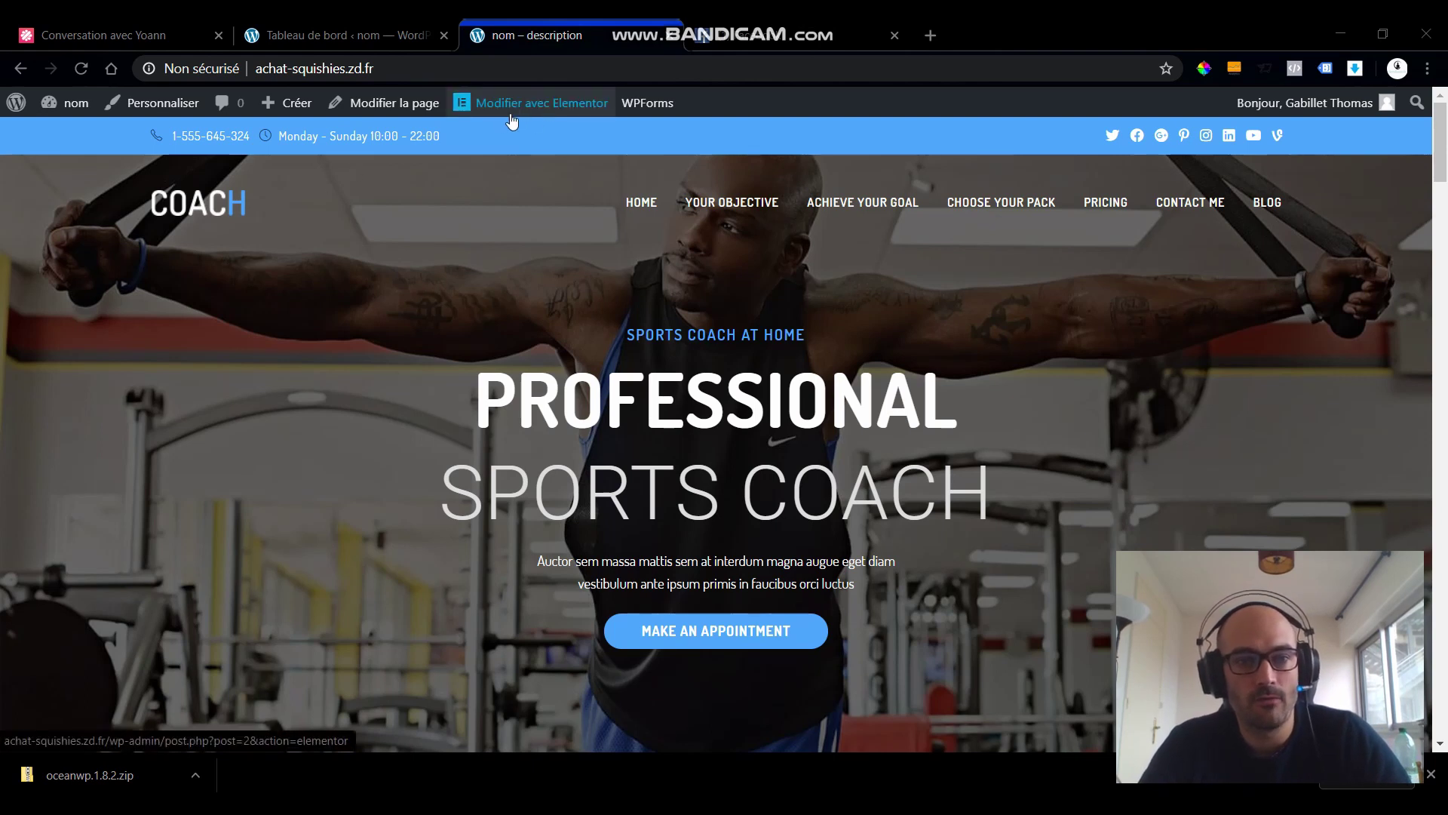
- Open Home in Elementor and change the PROFESSIONAL heading's title to Professionel
left_click(545, 105)
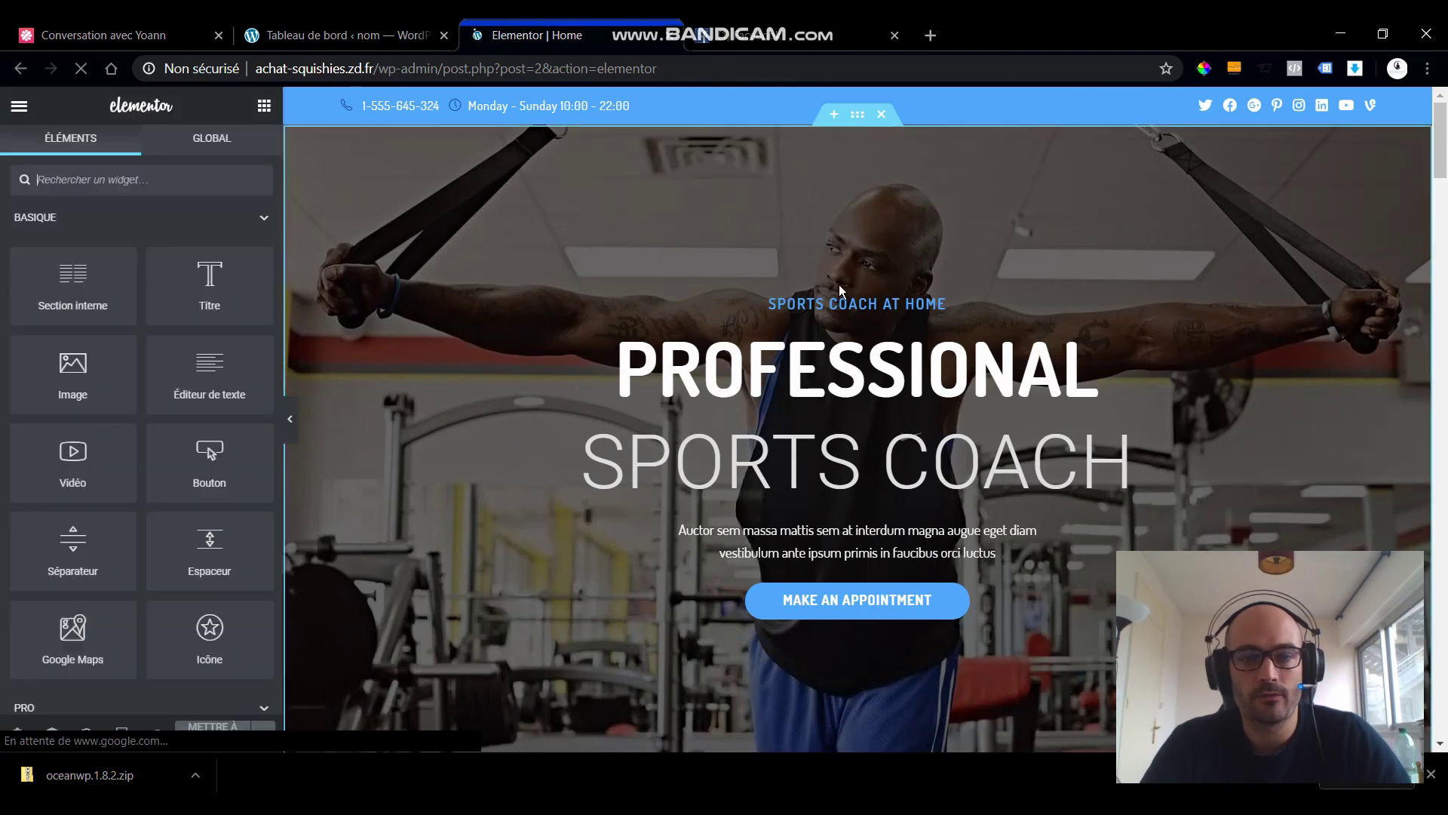
left_click(777, 375)
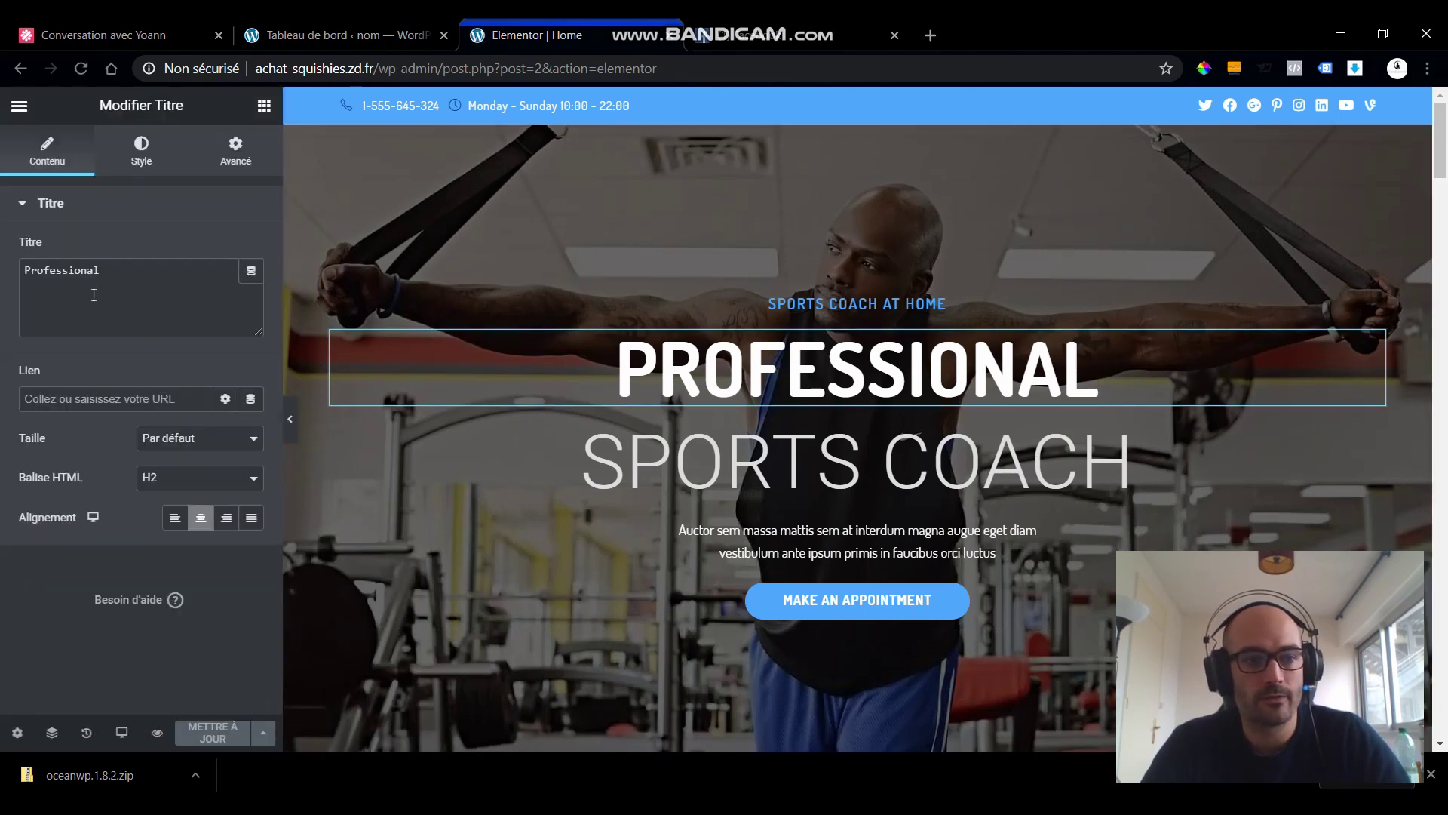
left_click(101, 272)
key("BackSpace")
key("BackSpace")
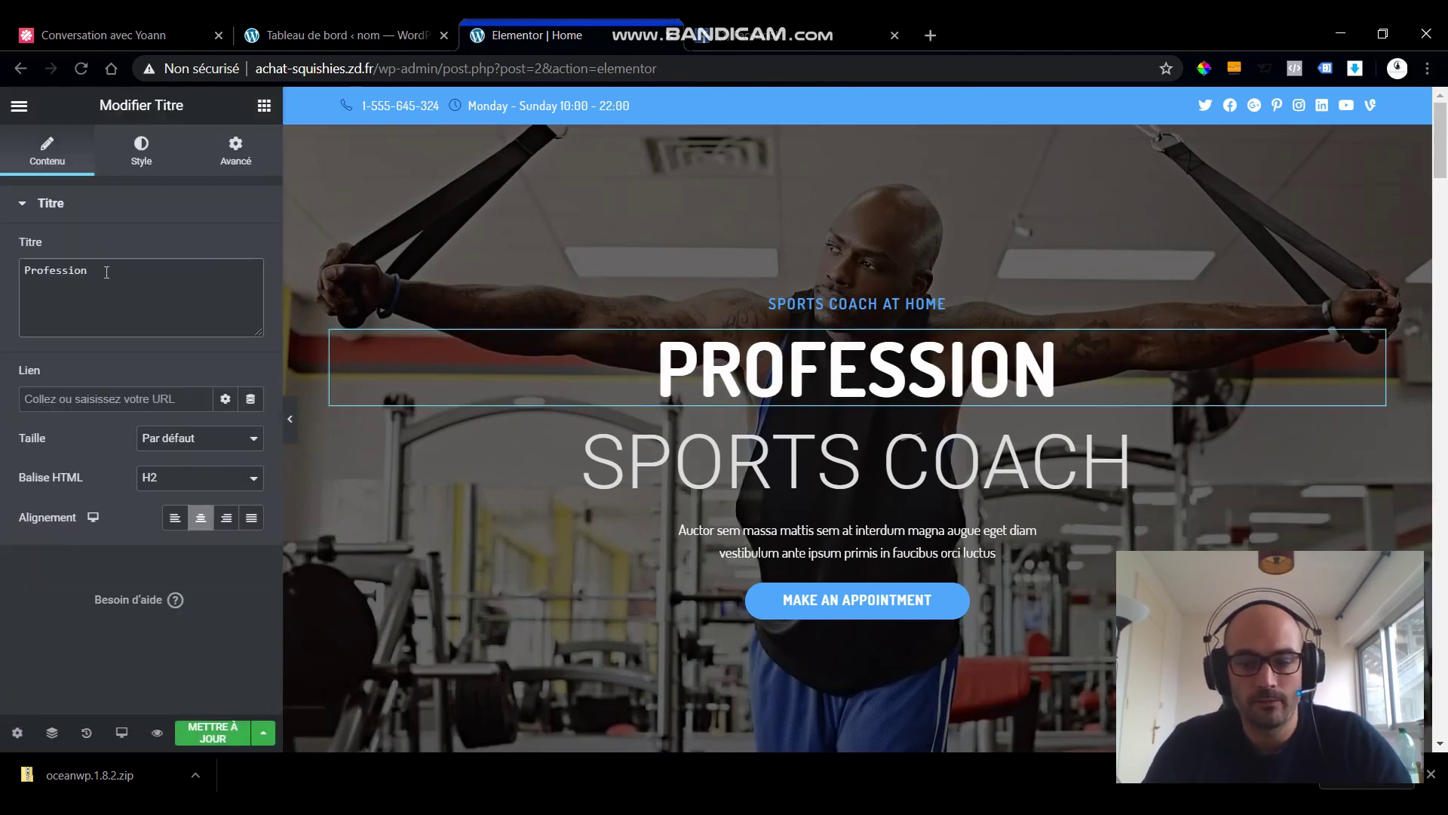
type("el")
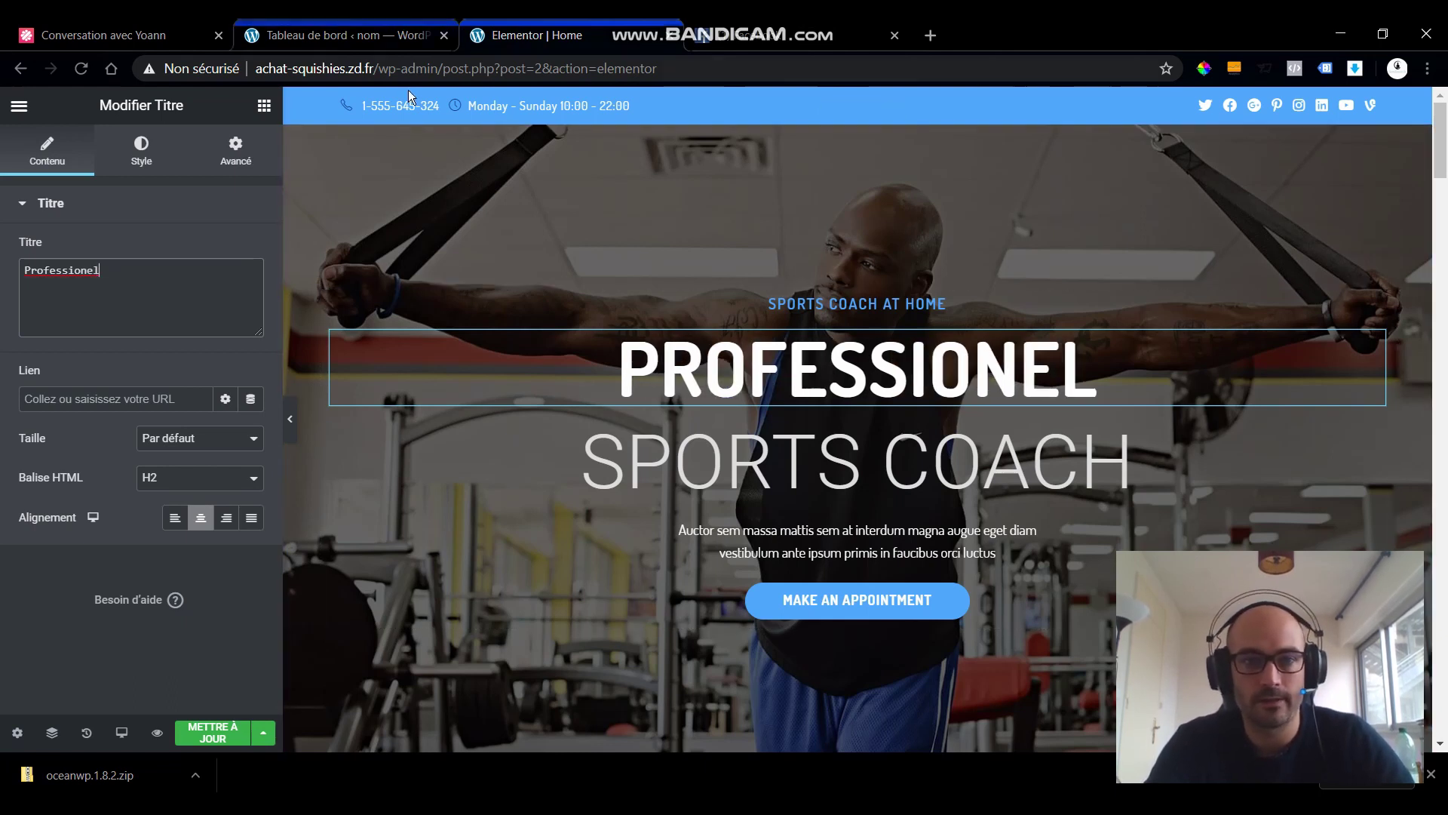
left_click(383, 112)
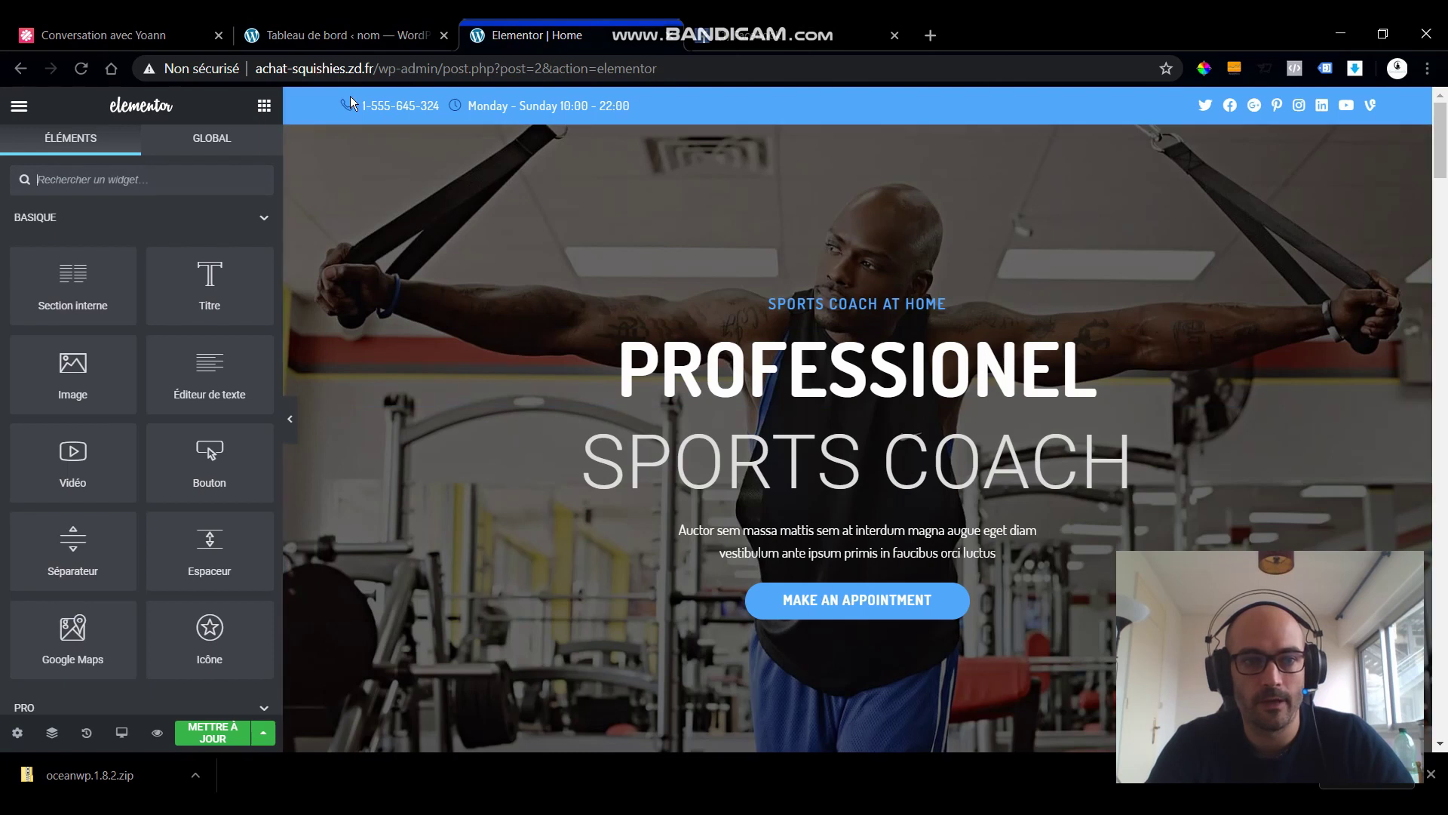
scroll(553, 181, "down", 3)
scroll(553, 184, "up", 3)
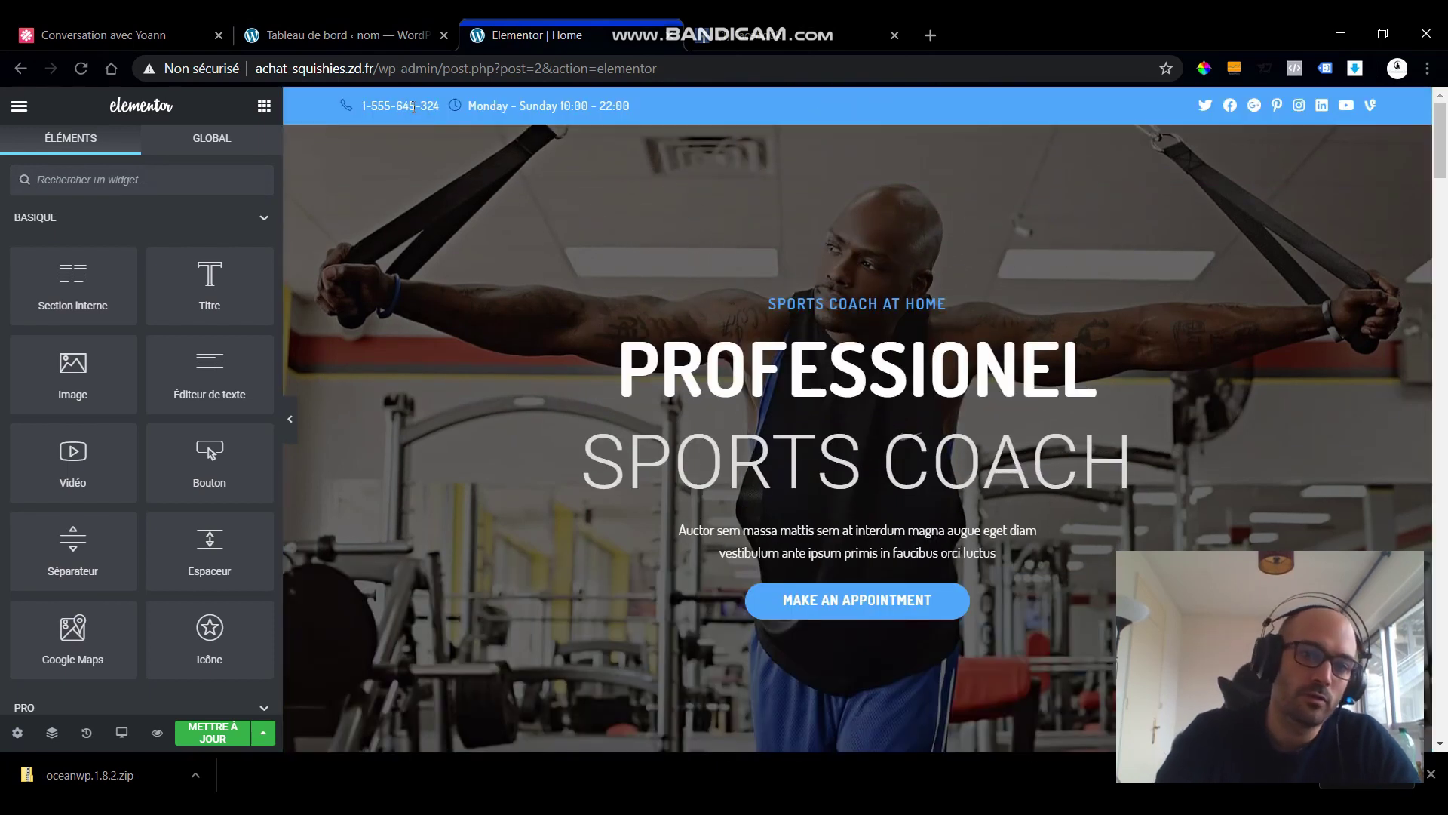
left_click_drag(360, 106, 644, 111)
left_click(565, 105)
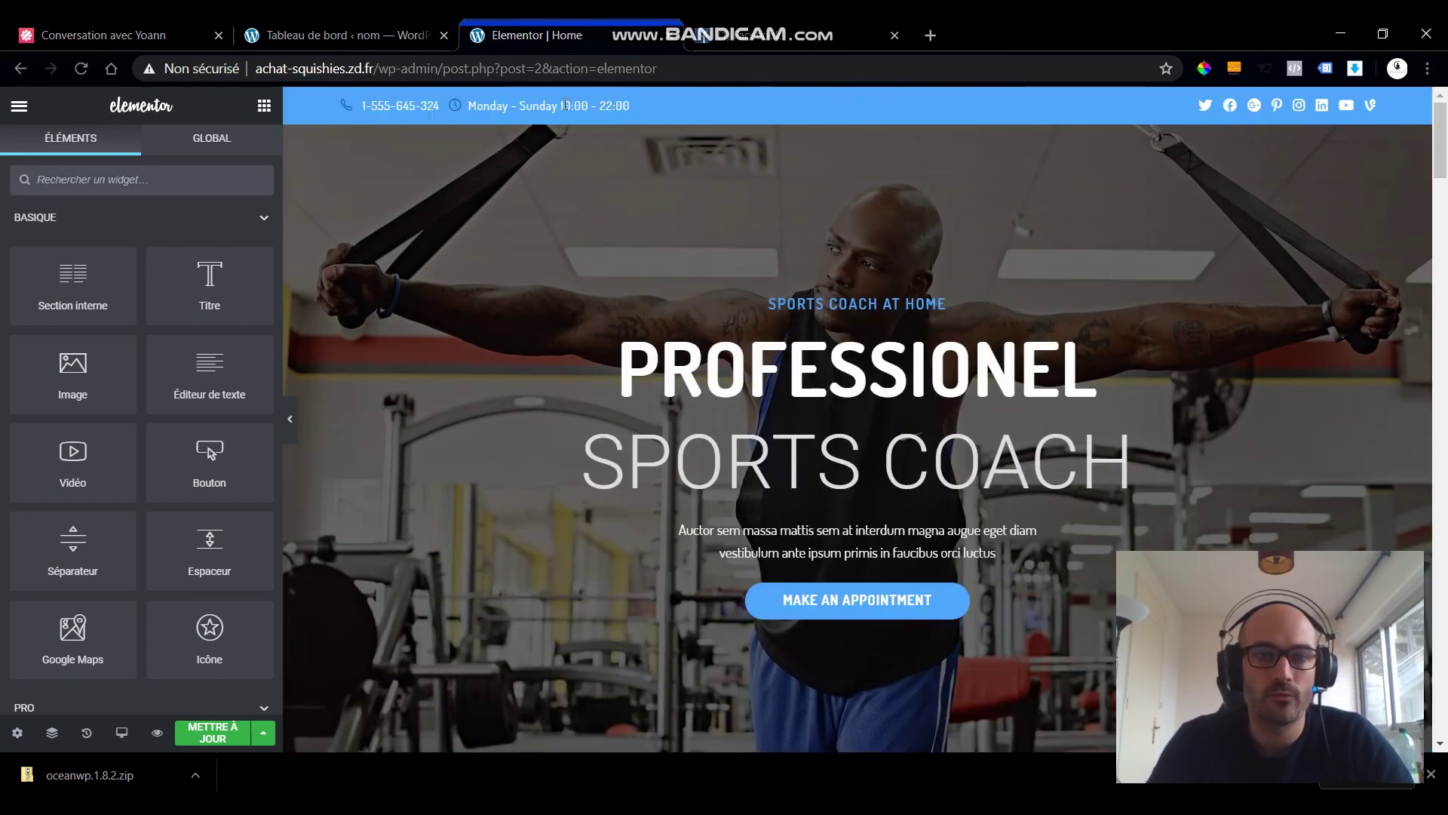
scroll(689, 132, "down", 15)
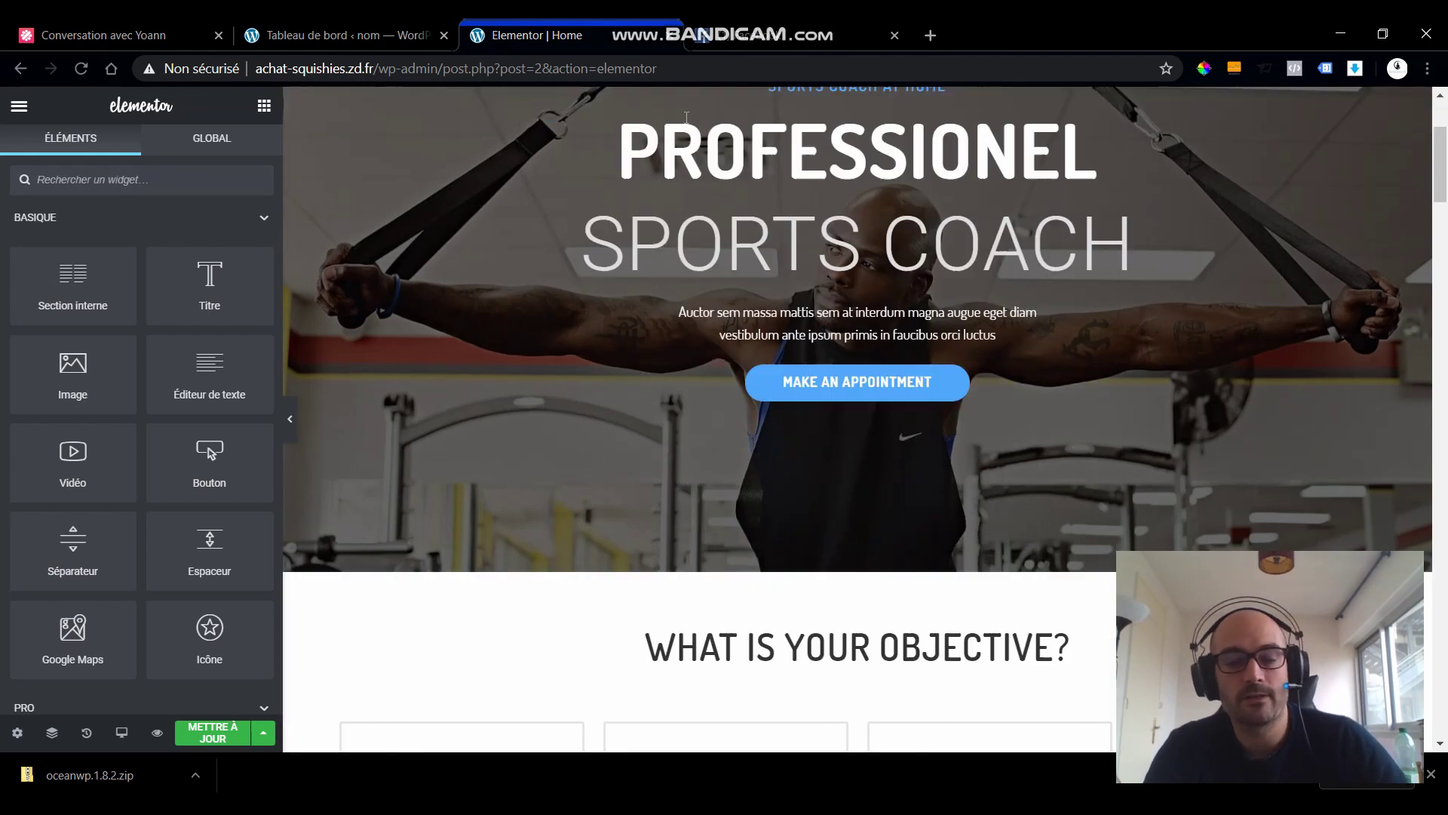
scroll(691, 143, "down", 5)
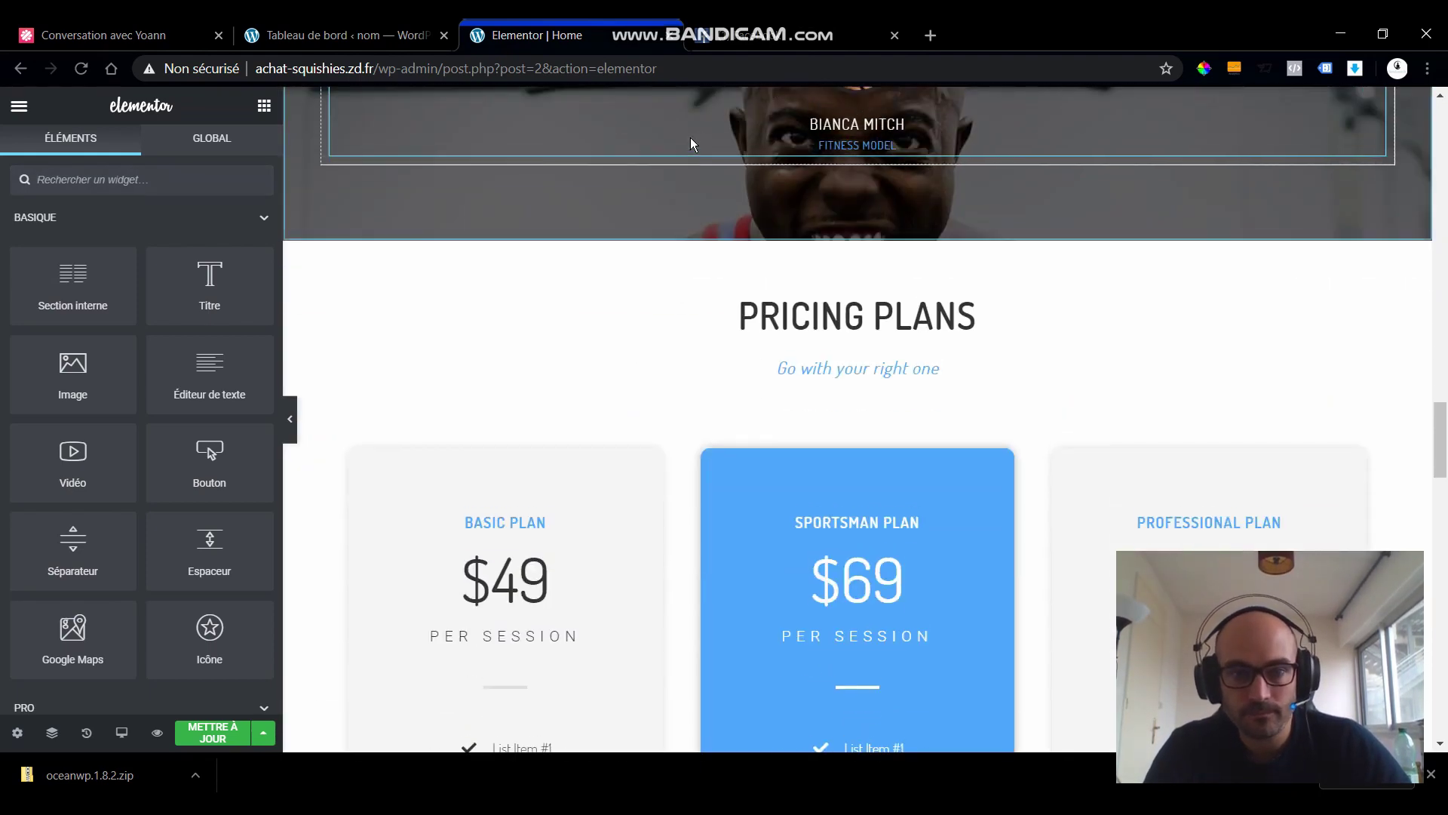
scroll(691, 143, "up", 20)
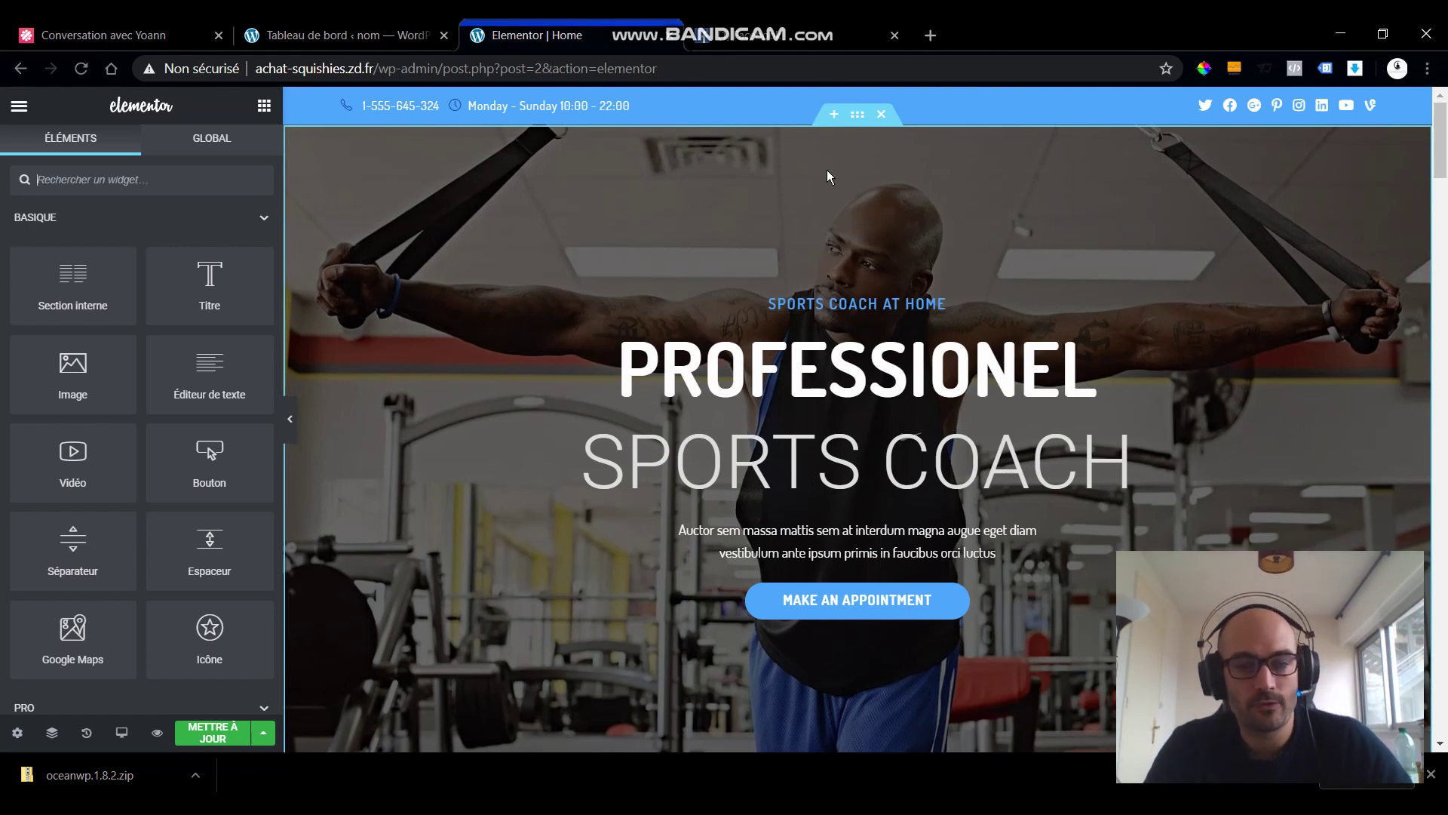
scroll(956, 287, "down", 10)
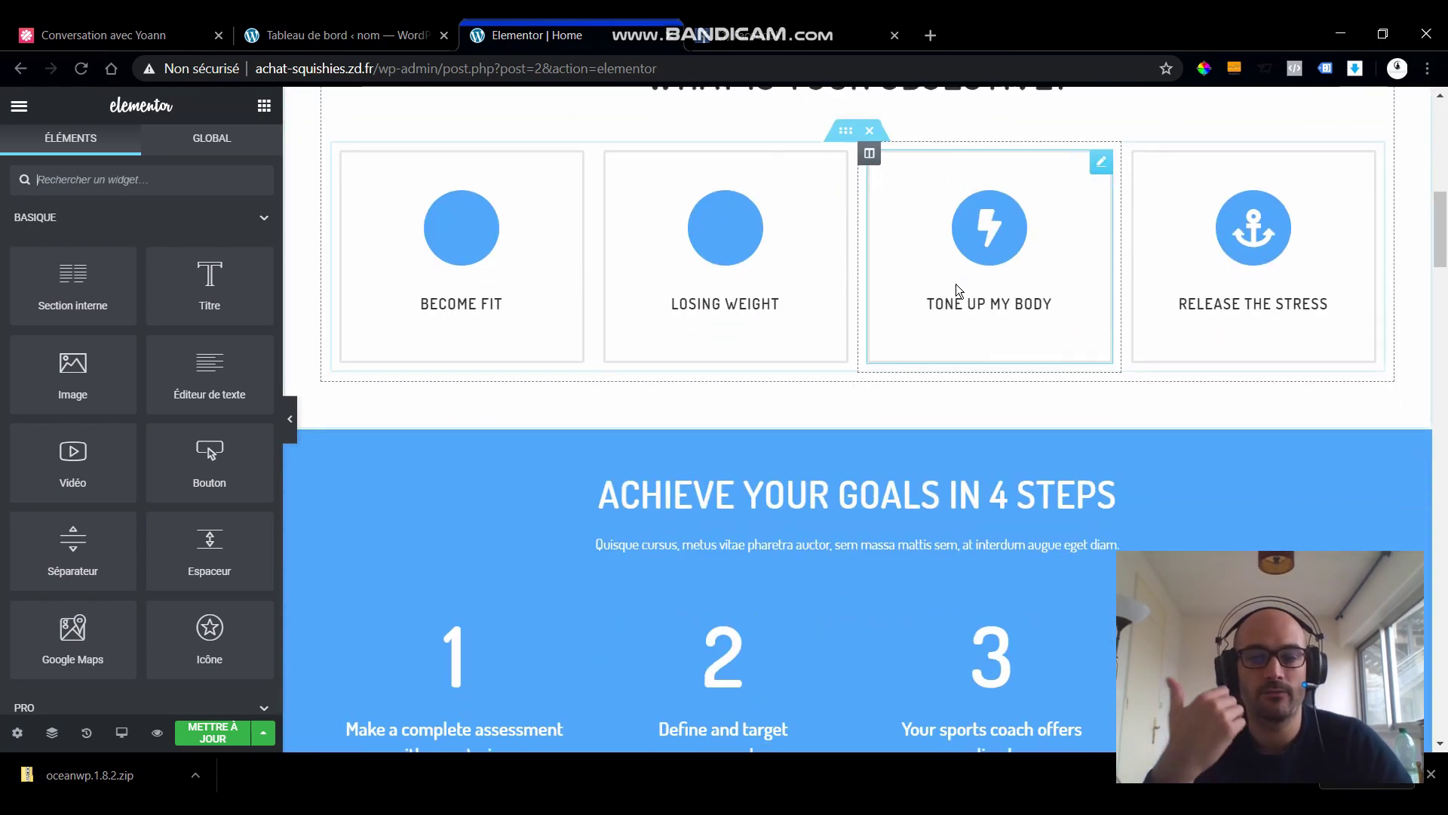
scroll(645, 243, "up", 10)
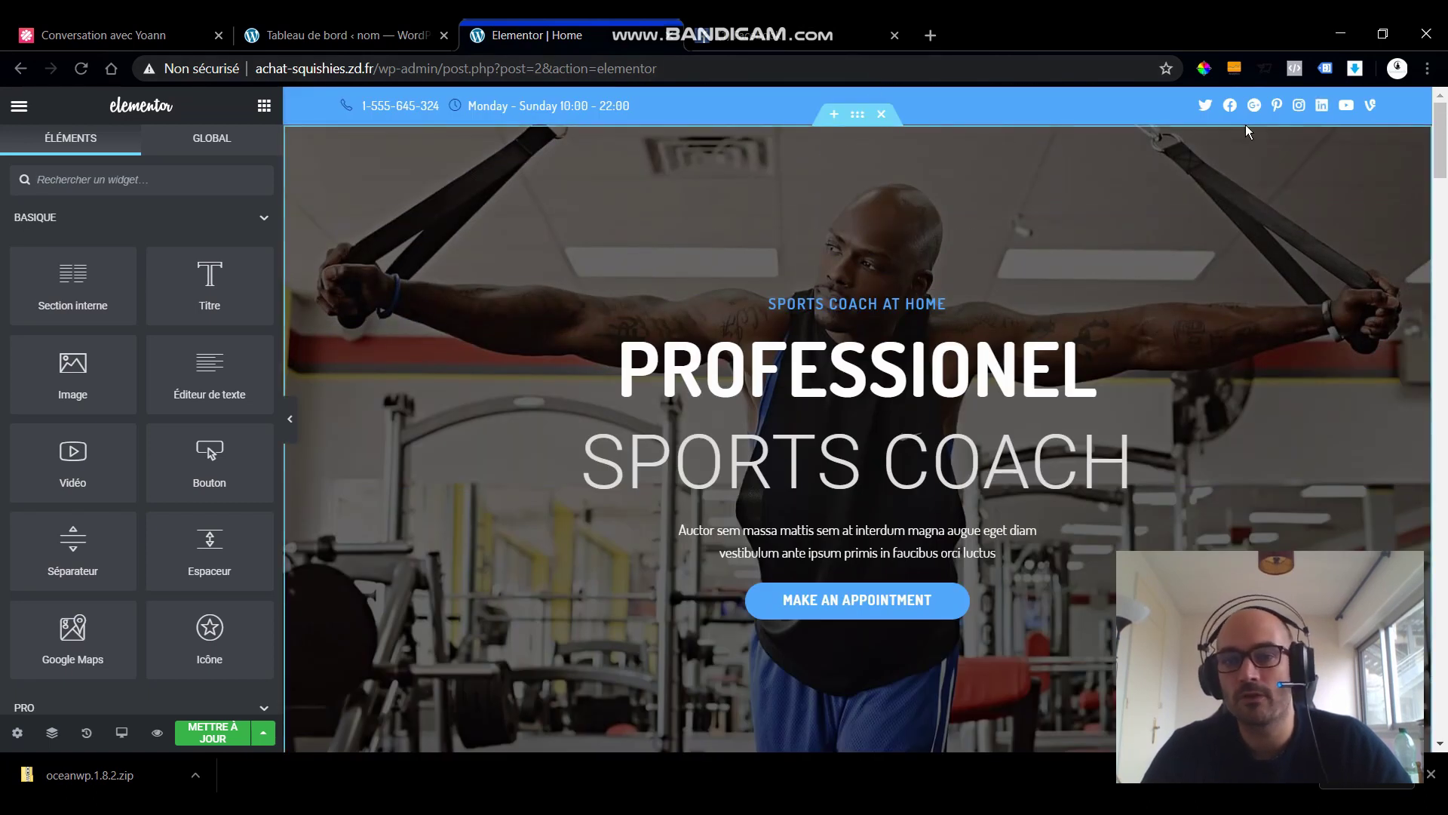
scroll(894, 435, "down", 2)
scroll(894, 435, "up", 2)
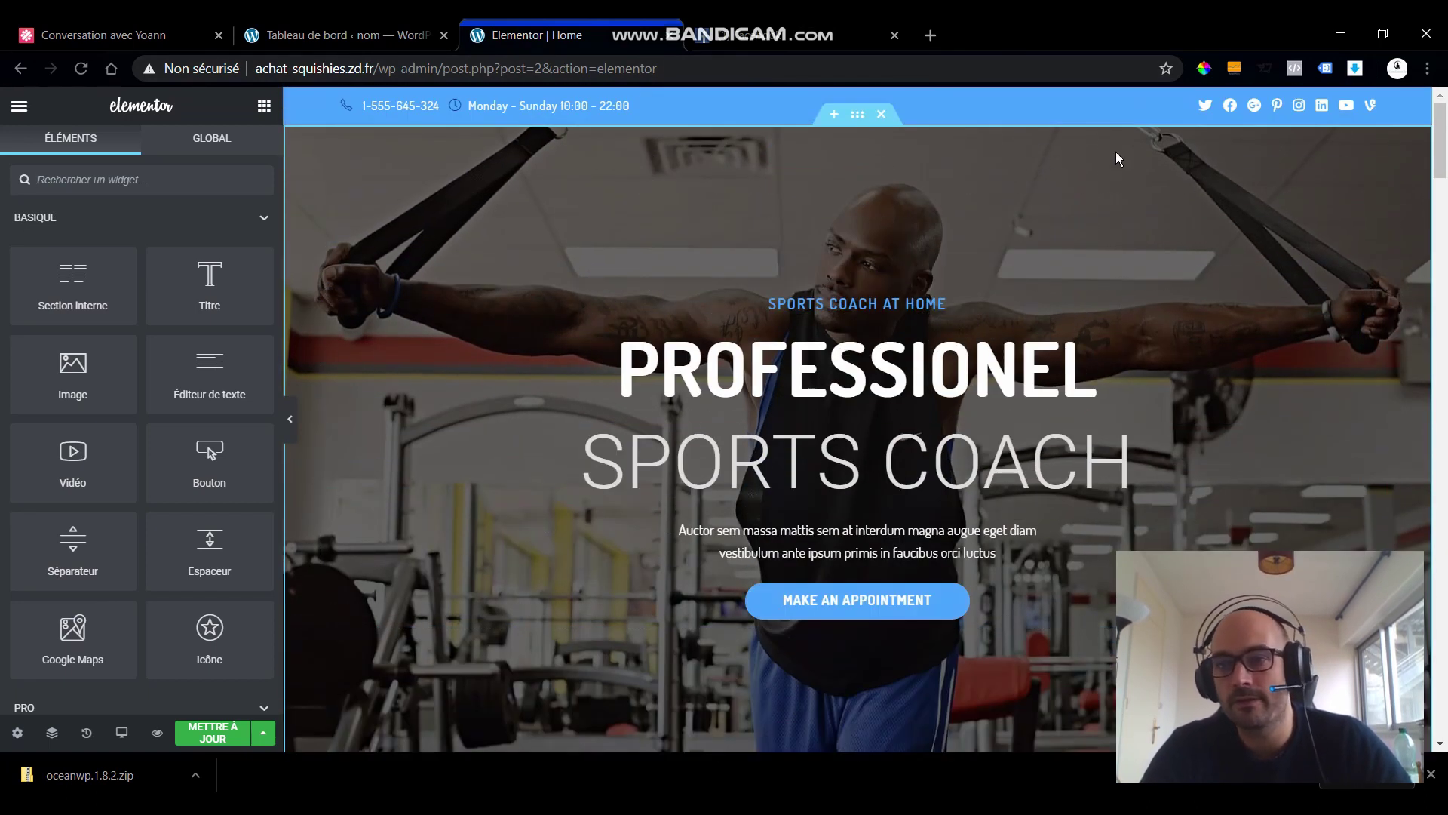
scroll(834, 222, "down", 12)
scroll(831, 226, "down", 15)
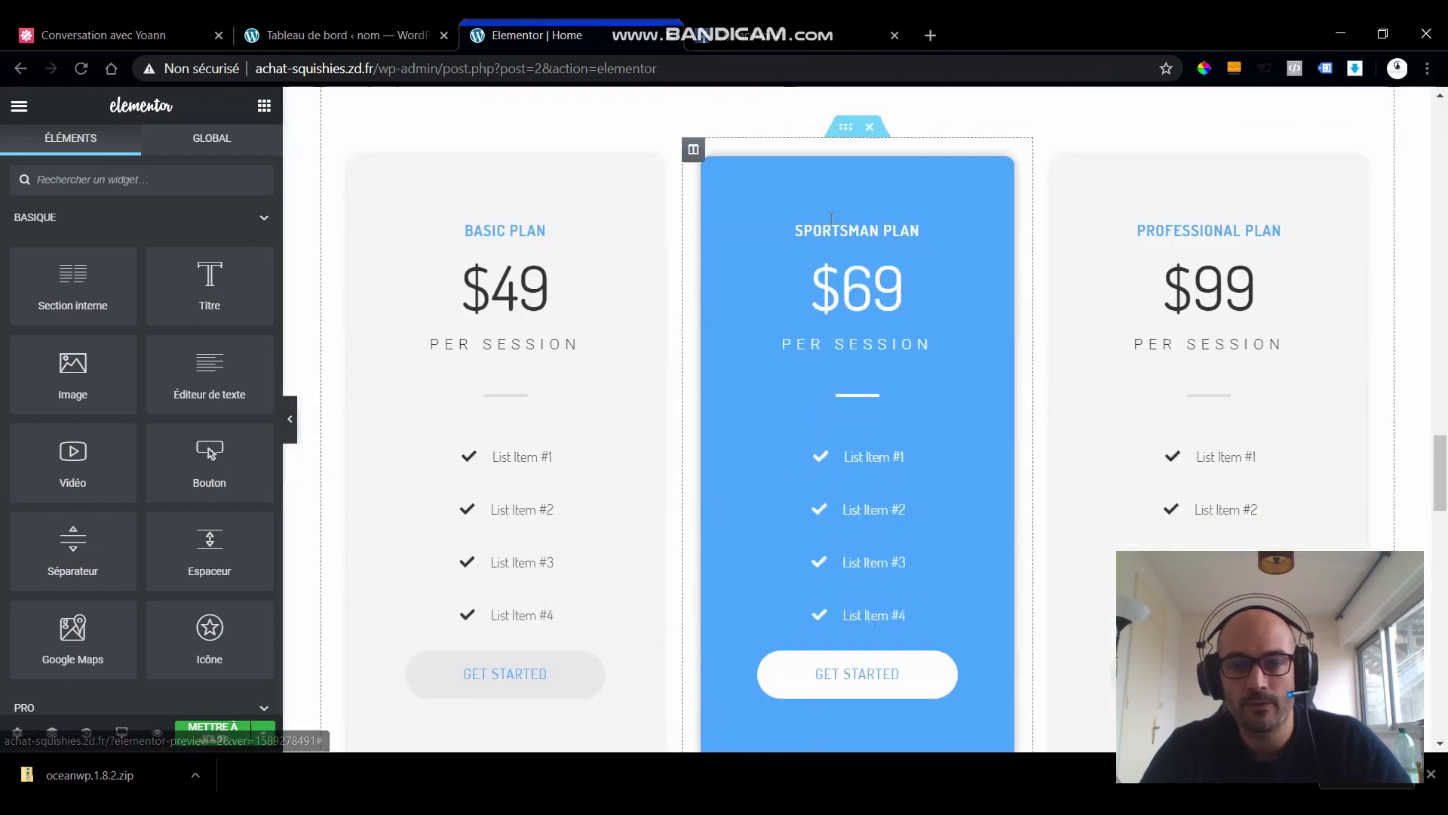
scroll(832, 219, "up", 20)
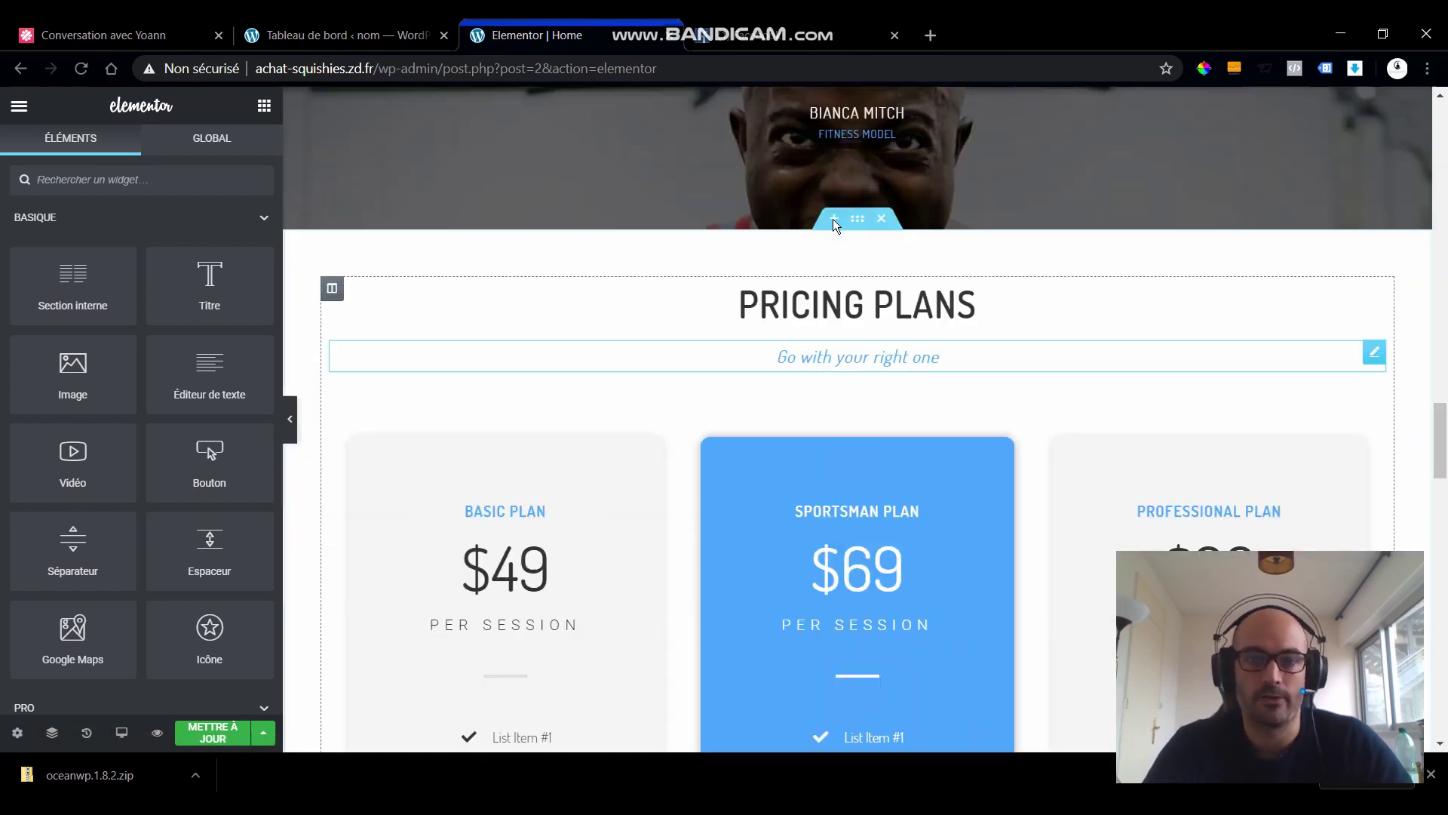